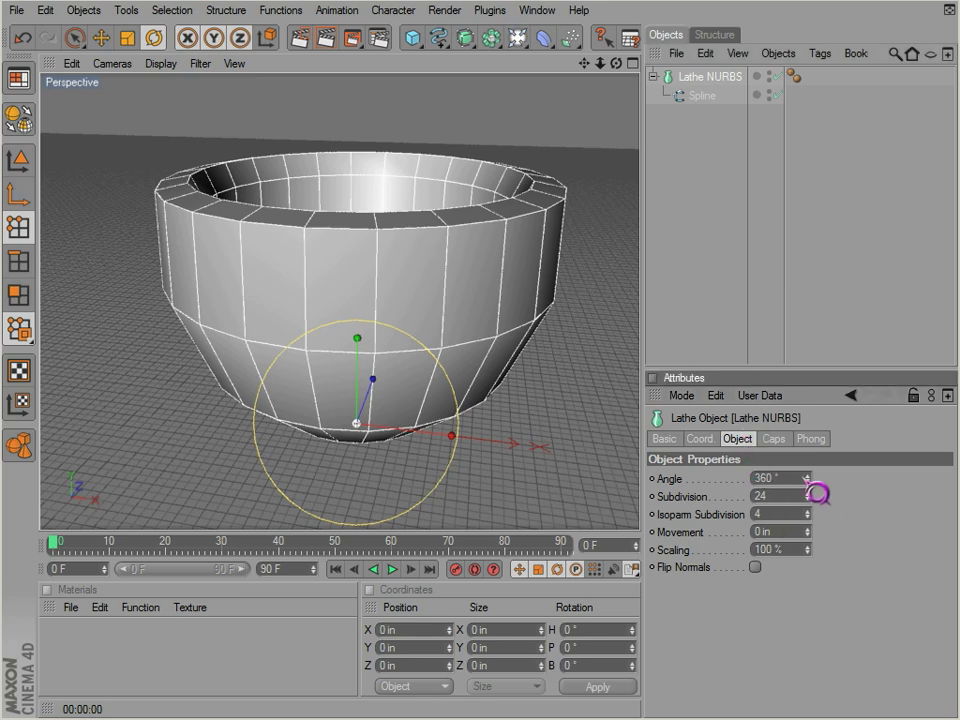
Set the Lathe NURBS to a 306° angle, 17 subdivisions and 25 isoparm subdivisions, and display the view as Isoparms
mouse_move(822, 494)
left_mouse_down()
mouse_move(822, 530)
mouse_move(816, 478)
mouse_move(822, 515)
left_mouse_up()
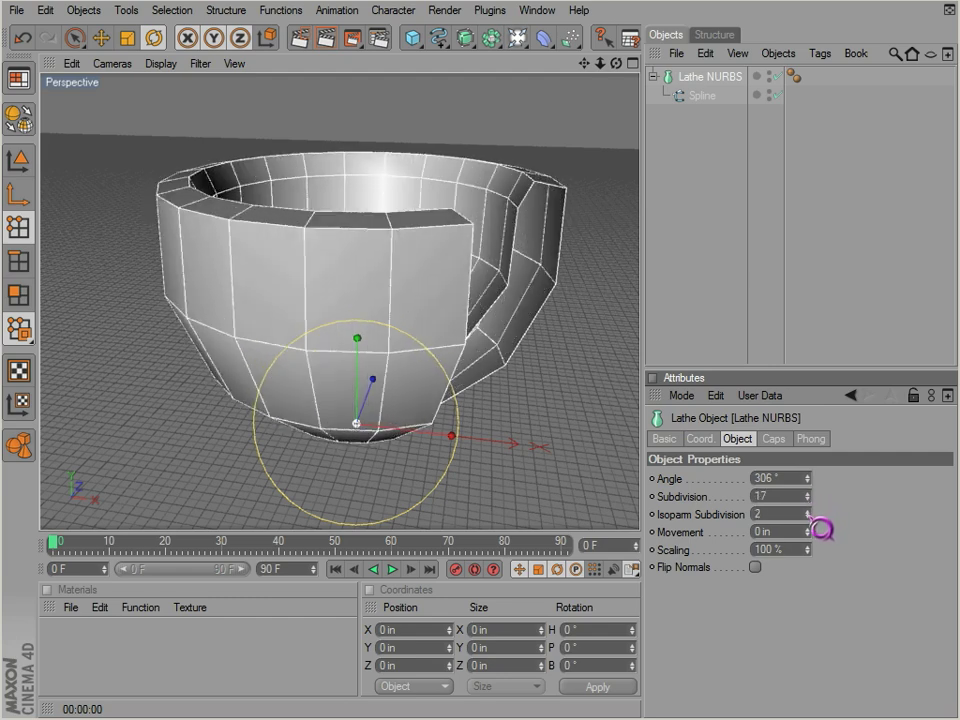
left_click(155, 63)
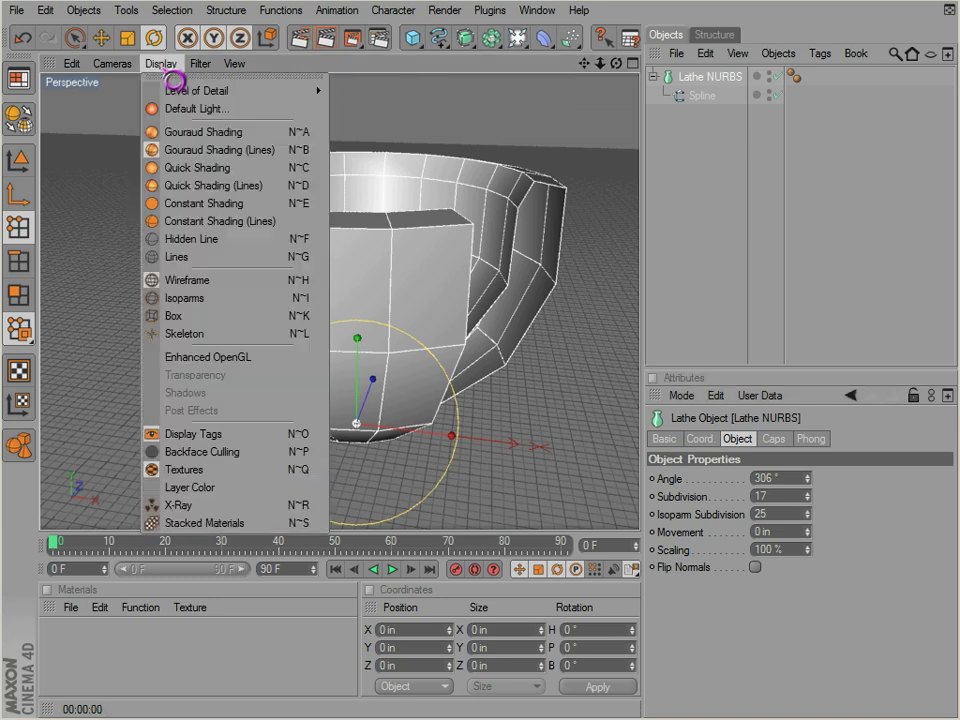
left_click(205, 302)
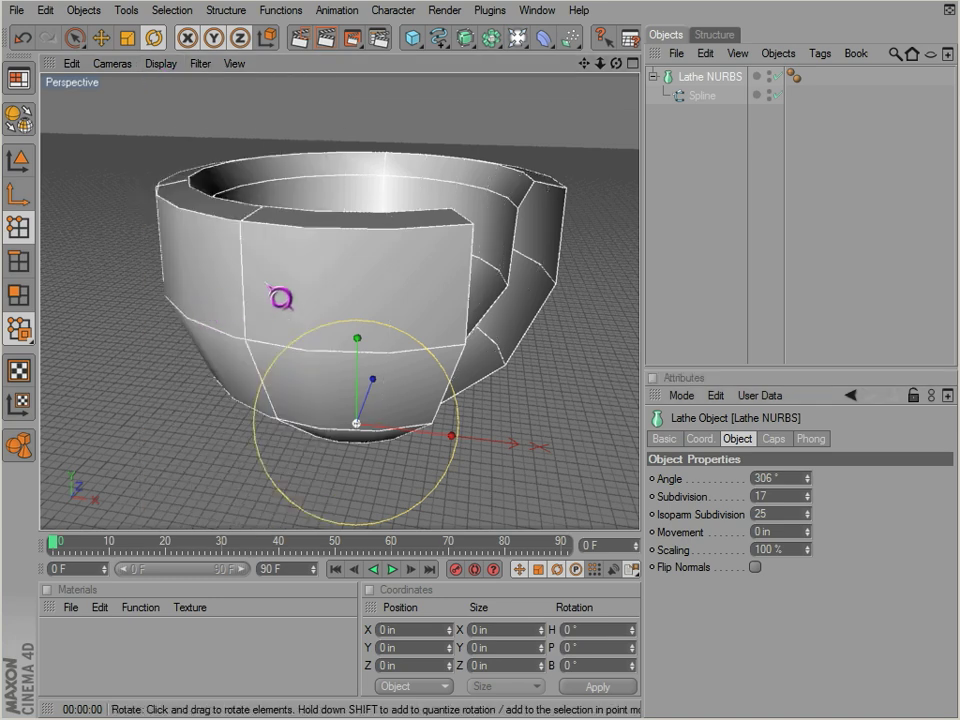
Change the lathe's profile spline type to Cubic and set the Lathe NURBS isoparm subdivision to 9
left_click(712, 96)
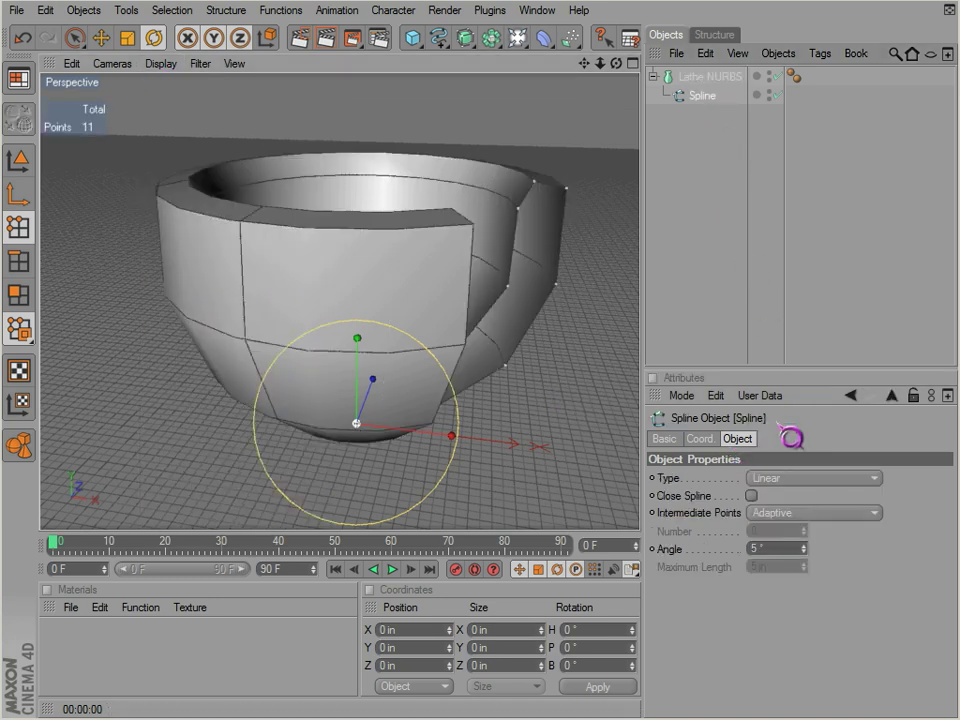
left_click_drag(805, 478, 805, 493)
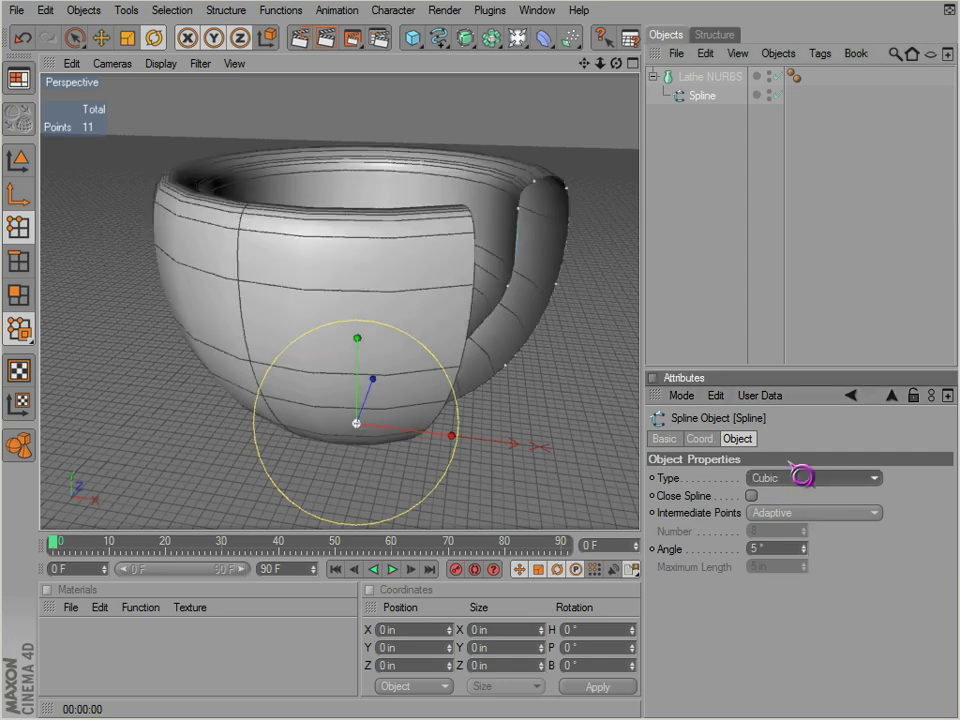
left_click(700, 77)
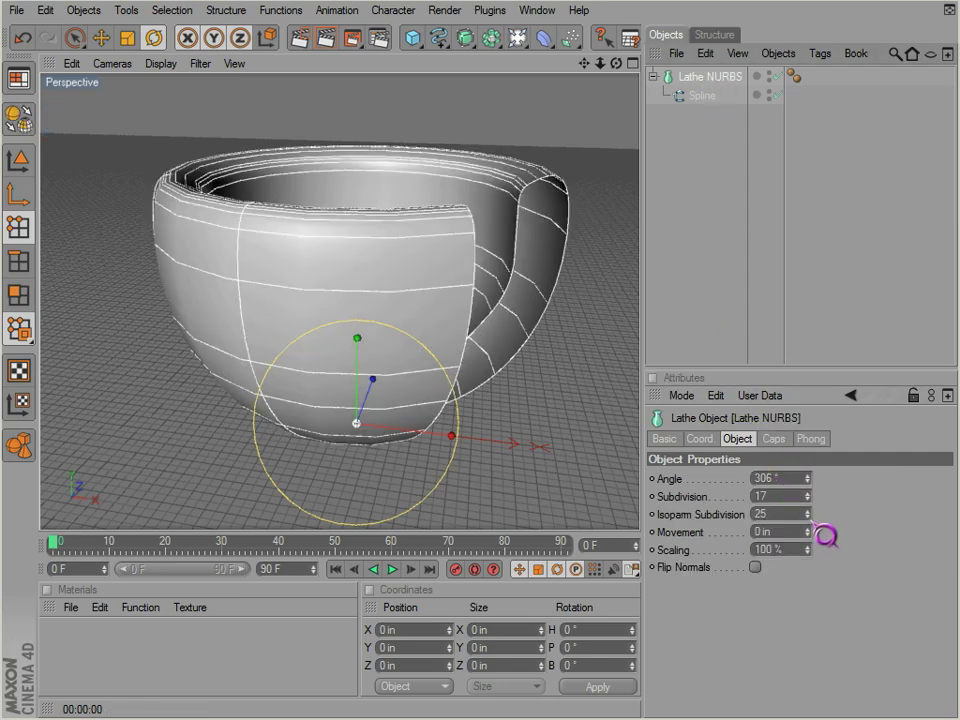
left_click_drag(823, 533, 821, 529)
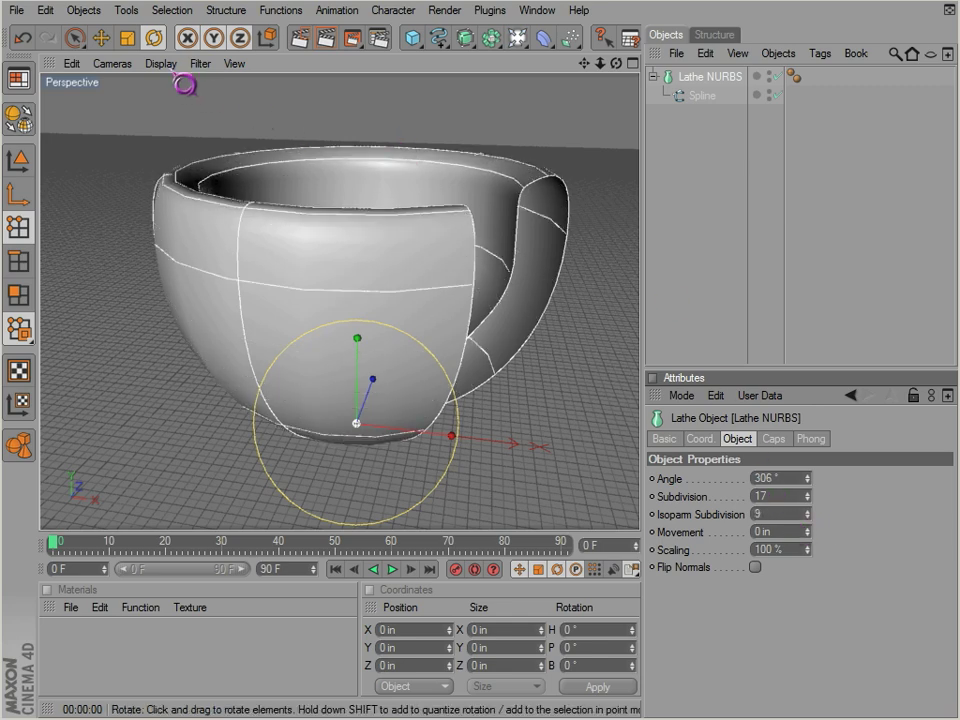
Return the view display to Wireframe and set the lathe's profile spline type to Linear
left_click(160, 63)
left_click(200, 280)
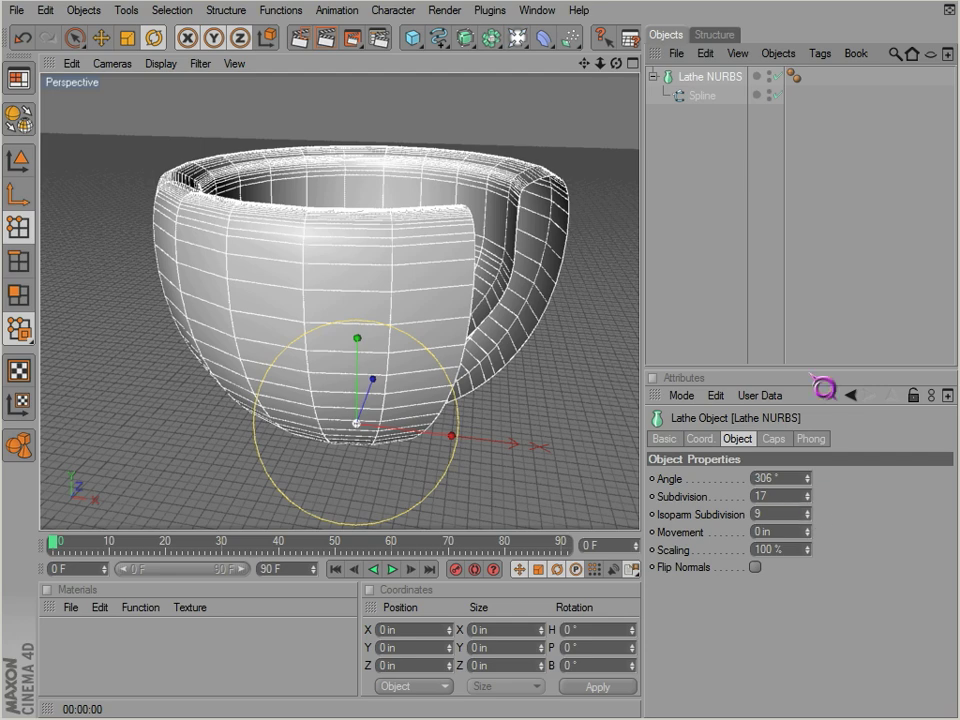
left_click(706, 98)
left_click(812, 478)
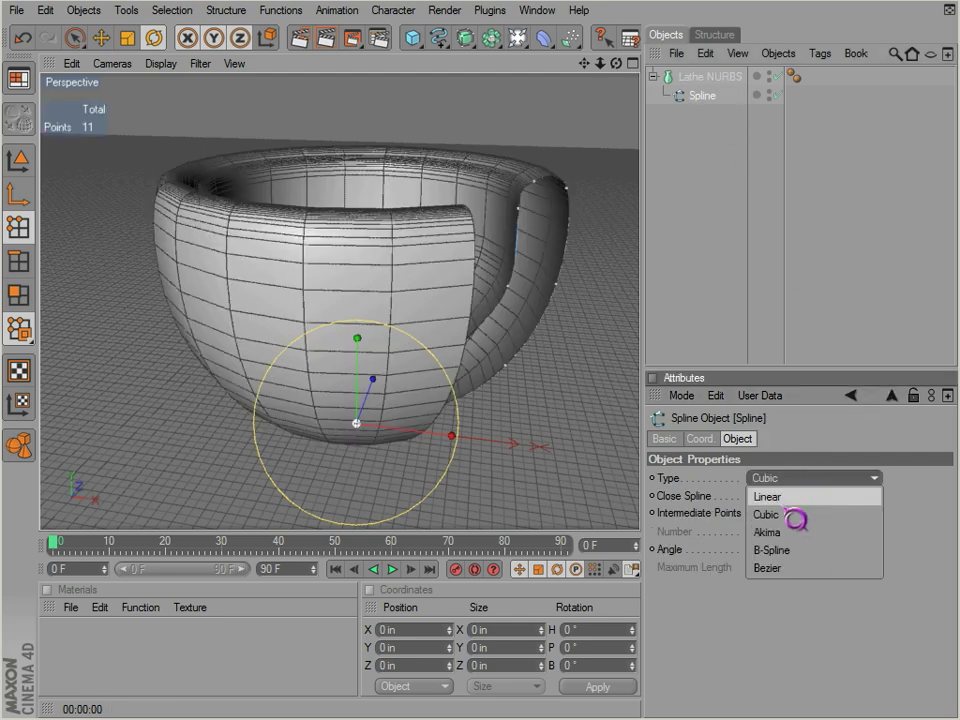
left_click(765, 435)
Set the Lathe NURBS movement to 199 in and its scaling to 0 %
left_click(708, 77)
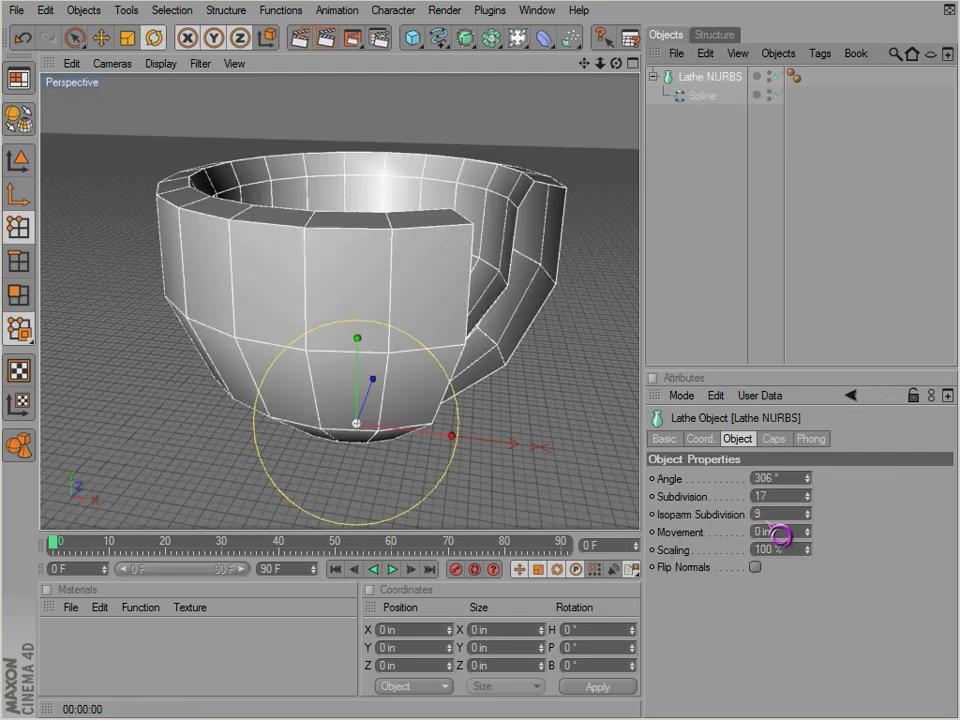
mouse_move(809, 532)
left_mouse_down()
mouse_move(810, 508)
mouse_move(816, 566)
mouse_move(825, 566)
mouse_move(827, 546)
mouse_move(810, 527)
mouse_move(811, 556)
left_mouse_up()
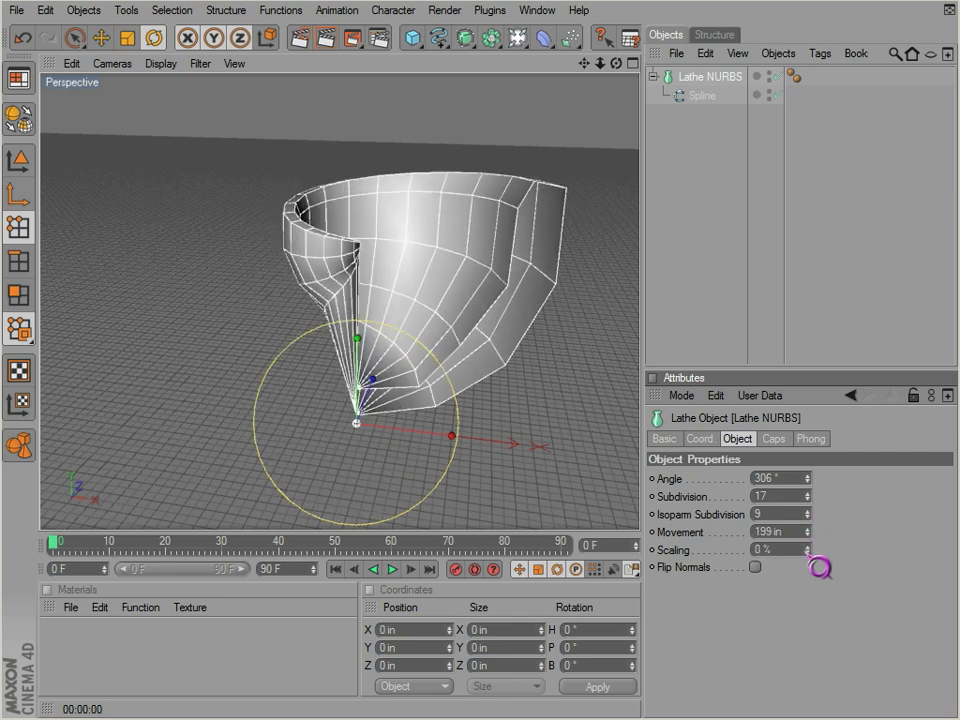
Reshape the lathed bowl by moving single points of its profile spline with Live Selection
left_click(712, 96)
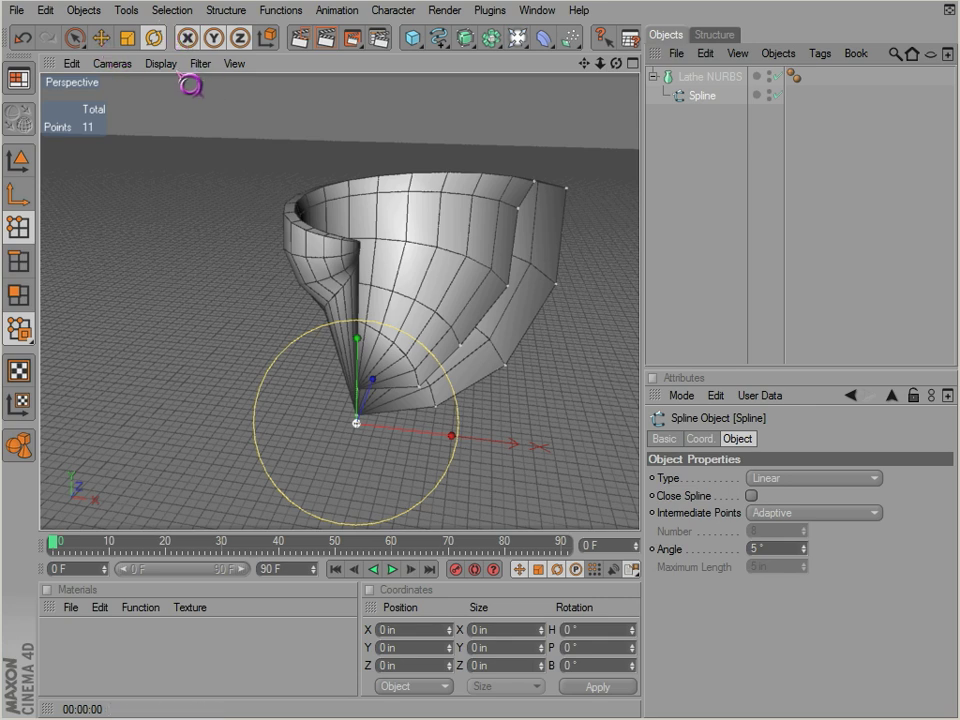
left_click(75, 38)
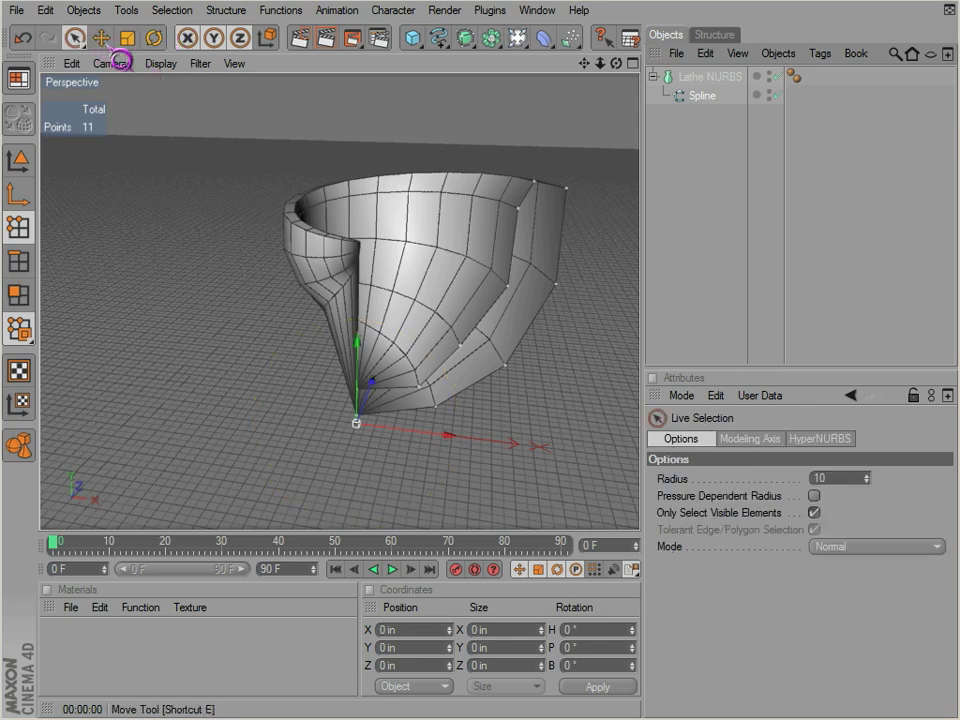
left_click(467, 342)
left_click_drag(464, 348, 487, 364)
left_click(472, 358)
left_click_drag(389, 430, 536, 444, "alt")
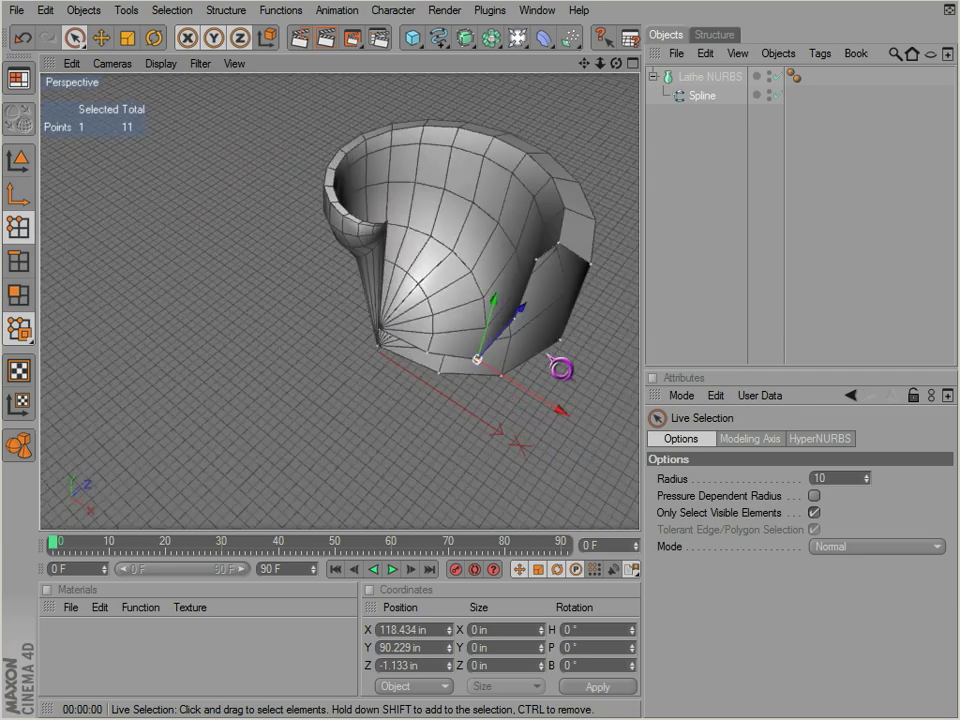
left_click_drag(519, 318, 560, 440)
Delete the Lathe NURBS together with its spline and add a Loft NURBS object
left_click(692, 78)
key("Delete")
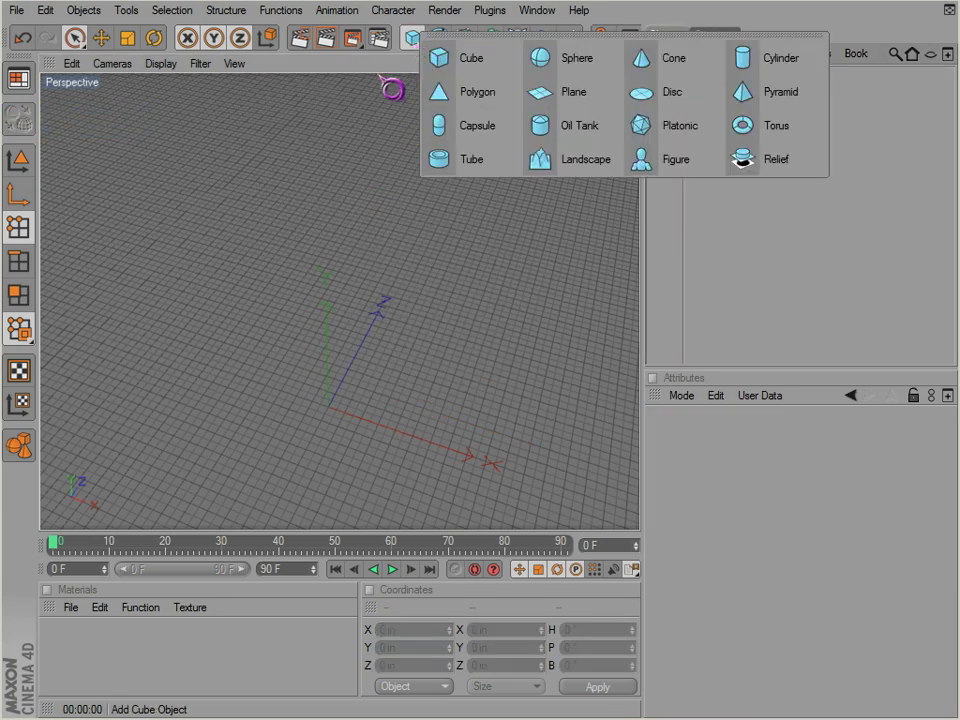
left_click_drag(466, 40, 646, 108)
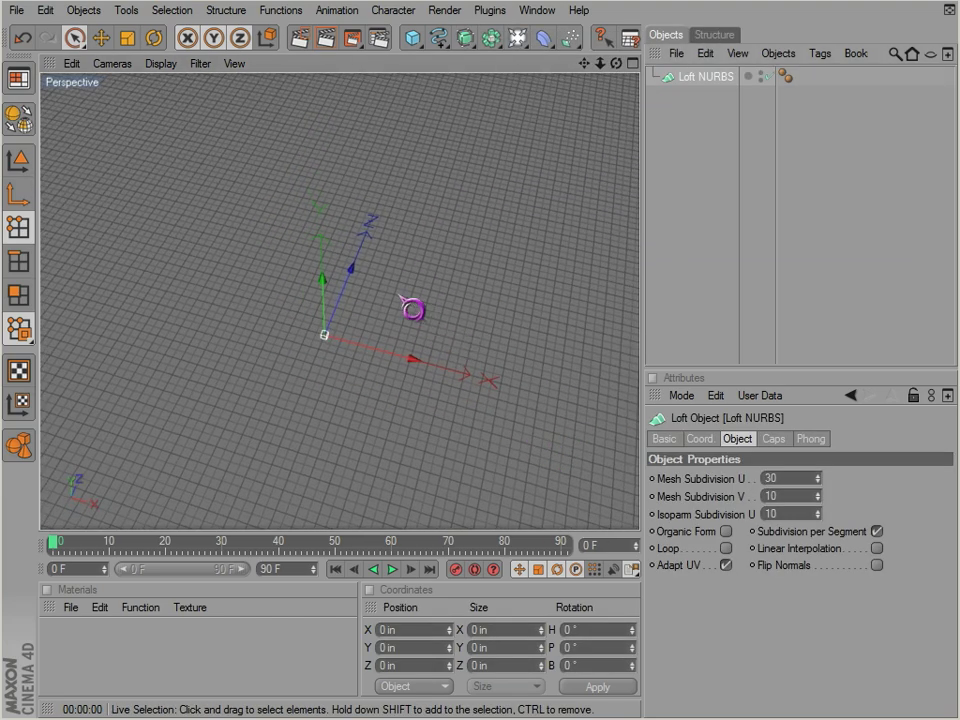
Draw an open eight-point zigzag linear spline along Z in the Top view, ending at about X -334 in, Z 299 in
middle_click(413, 310)
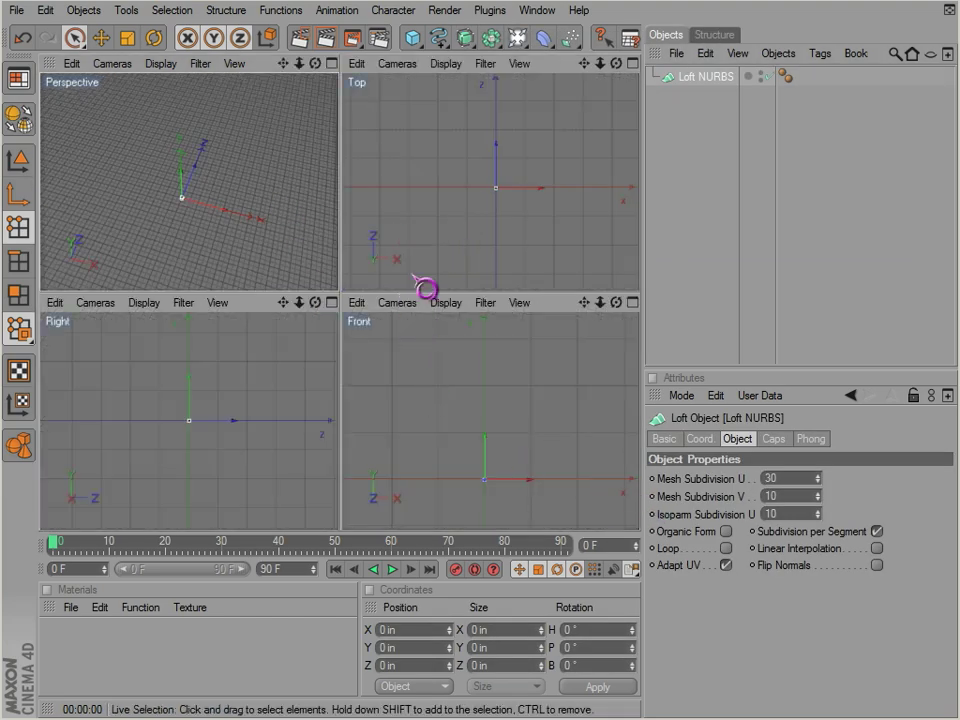
middle_click(287, 279)
middle_click(403, 272)
middle_click(467, 224)
left_click_drag(444, 47, 653, 105)
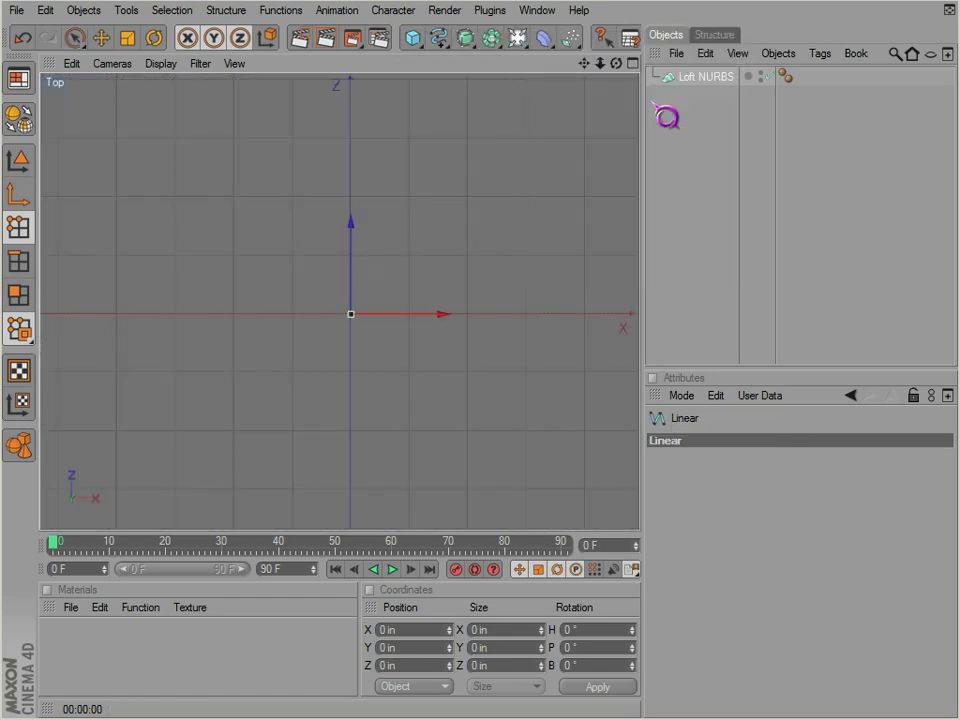
left_click(115, 461)
left_click(133, 421)
left_click(130, 365)
left_click(150, 334)
left_click_drag(150, 334, 149, 314)
left_click_drag(141, 243, 128, 256)
left_click(138, 218)
left_click(160, 175)
left_click(155, 139)
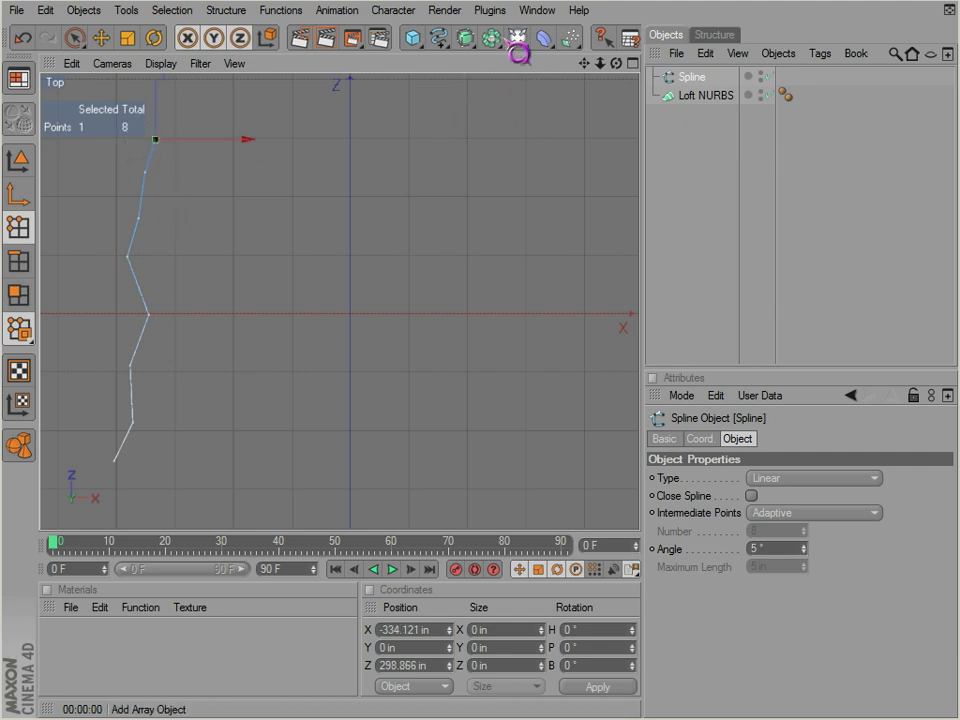
Draw a second open linear spline with five points between the first spline and the Z axis, ending at about X -134 in, Z 336 in
left_click_drag(440, 42, 715, 92)
left_click(249, 461)
left_click(263, 405)
left_click(280, 266)
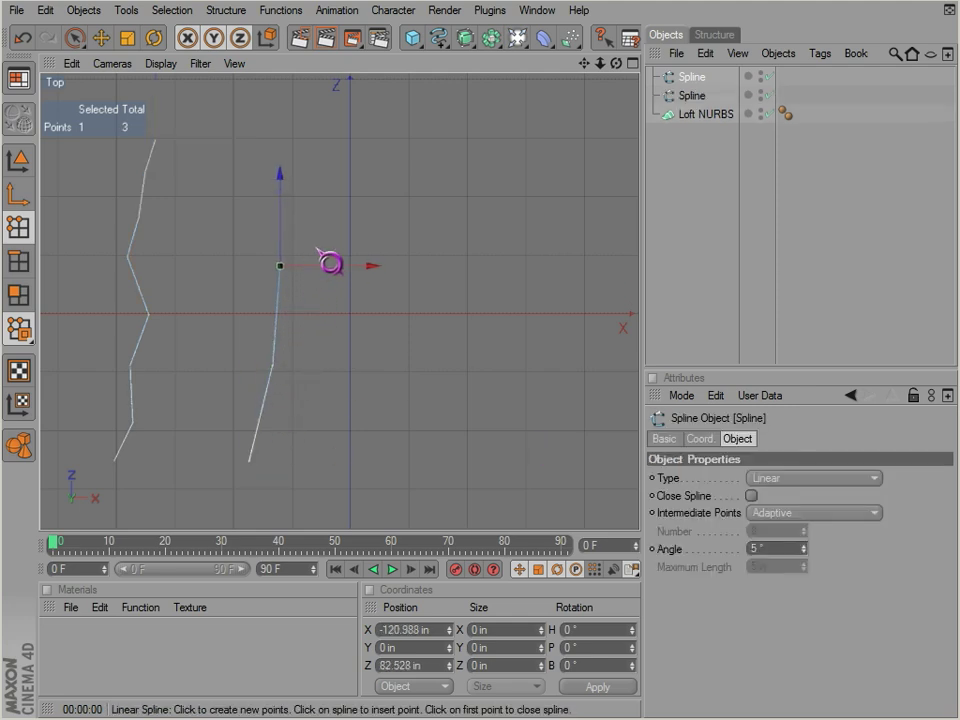
left_click(274, 172)
left_click(300, 137)
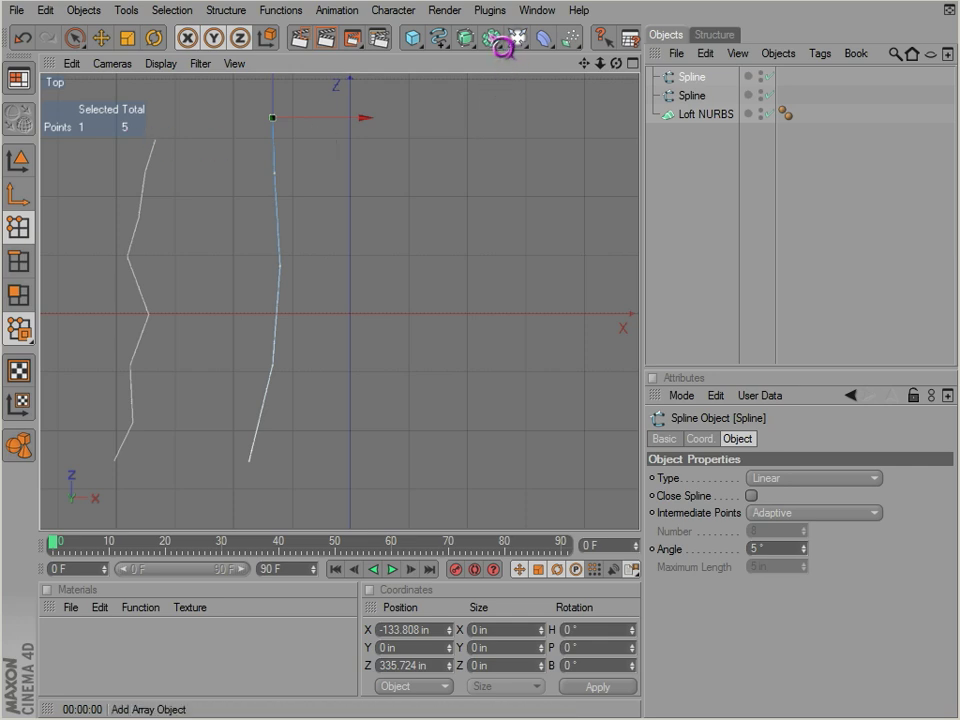
Draw a third open linear spline with six points on the positive X side, ending at about X 232 in, Z -353 in
left_click_drag(440, 44, 702, 92)
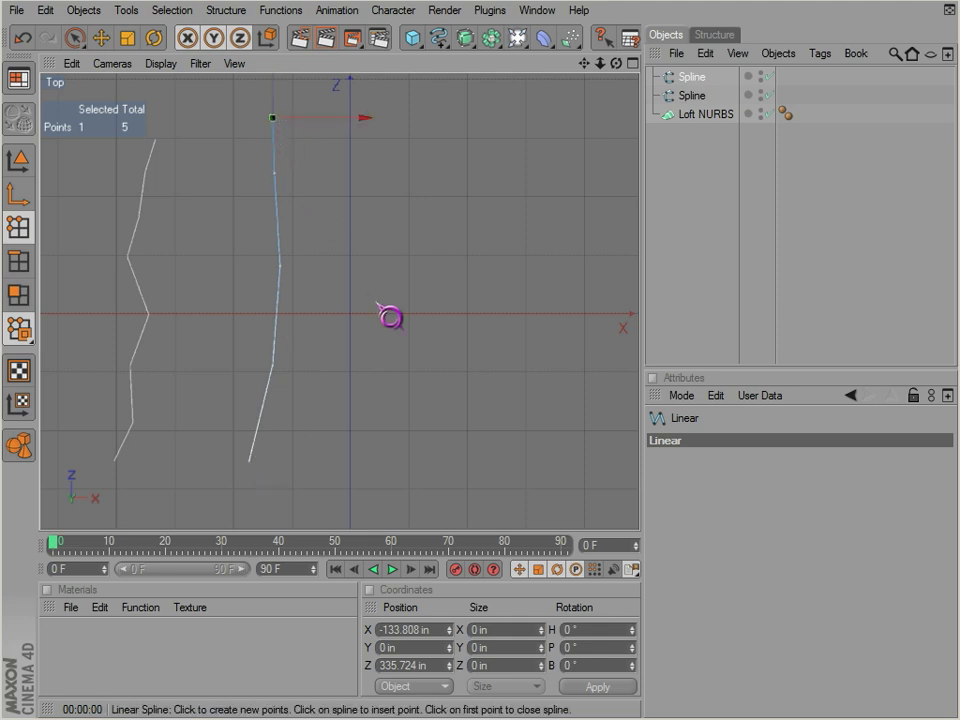
left_click(439, 114)
left_click(451, 193)
left_click(473, 288)
left_click(421, 318)
left_click(447, 481)
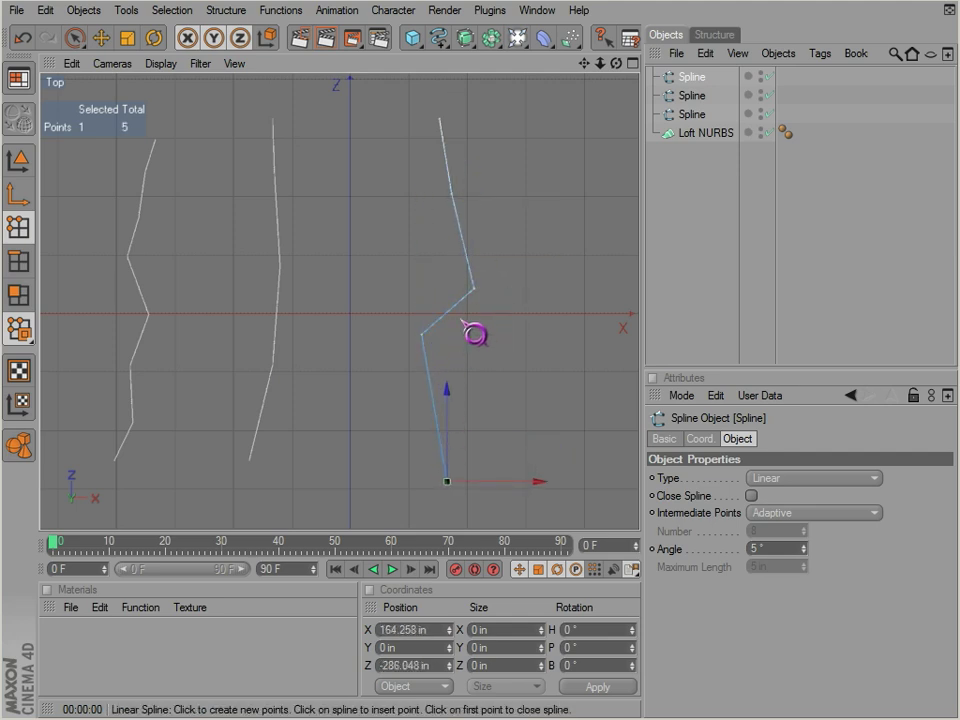
left_click_drag(538, 443, 486, 521)
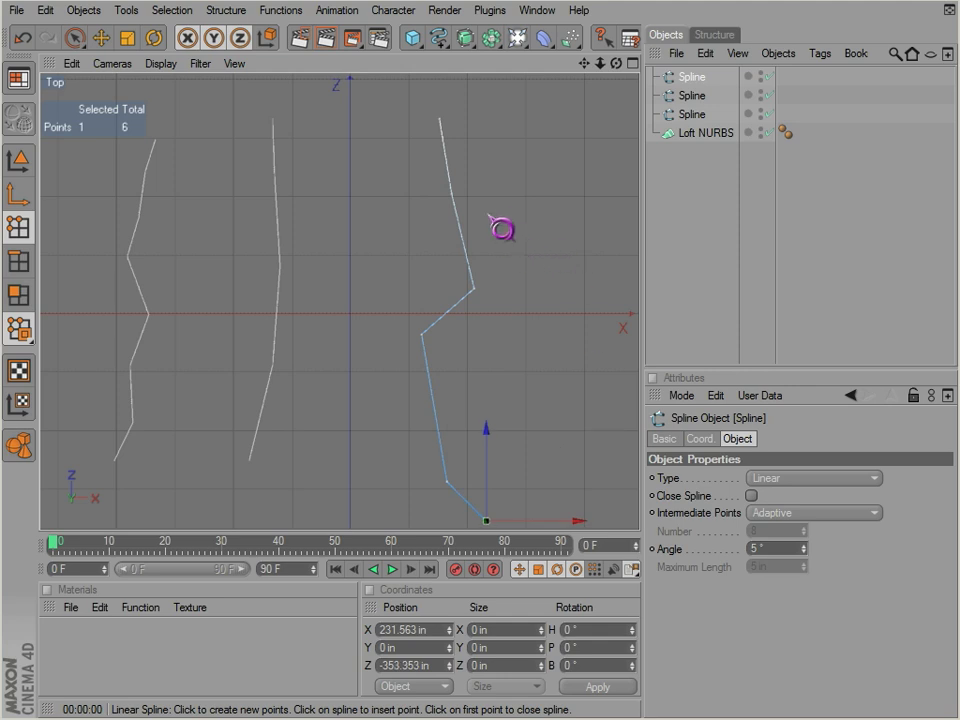
Make all three splines children of the Loft NURBS object
scroll(472, 218, "down", 1)
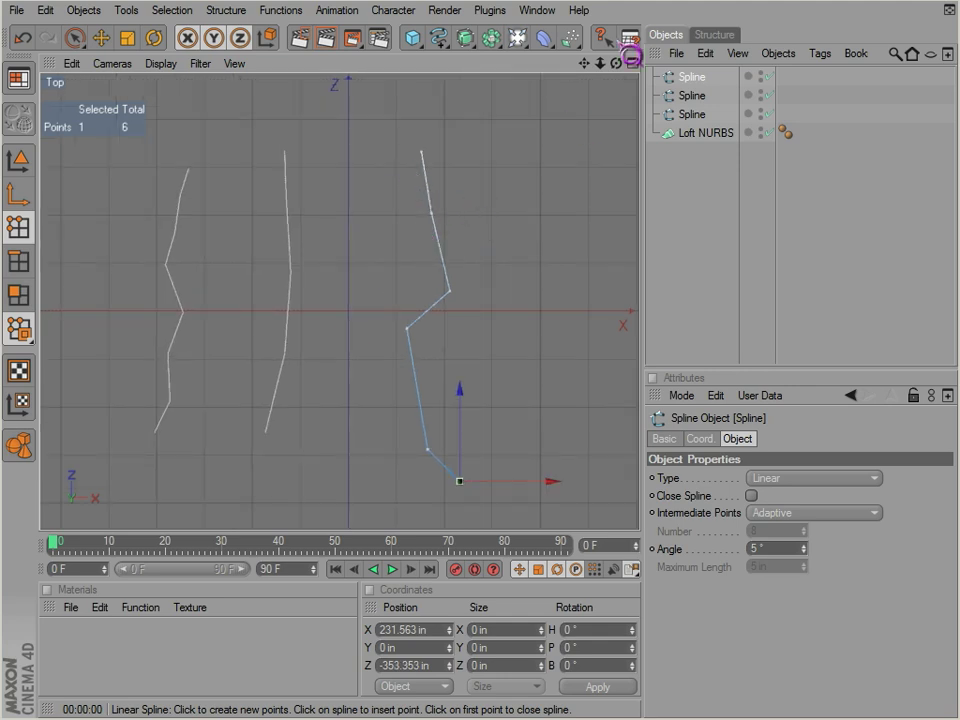
left_click(685, 78)
left_click(700, 113, "shift")
left_click_drag(692, 137, 692, 134)
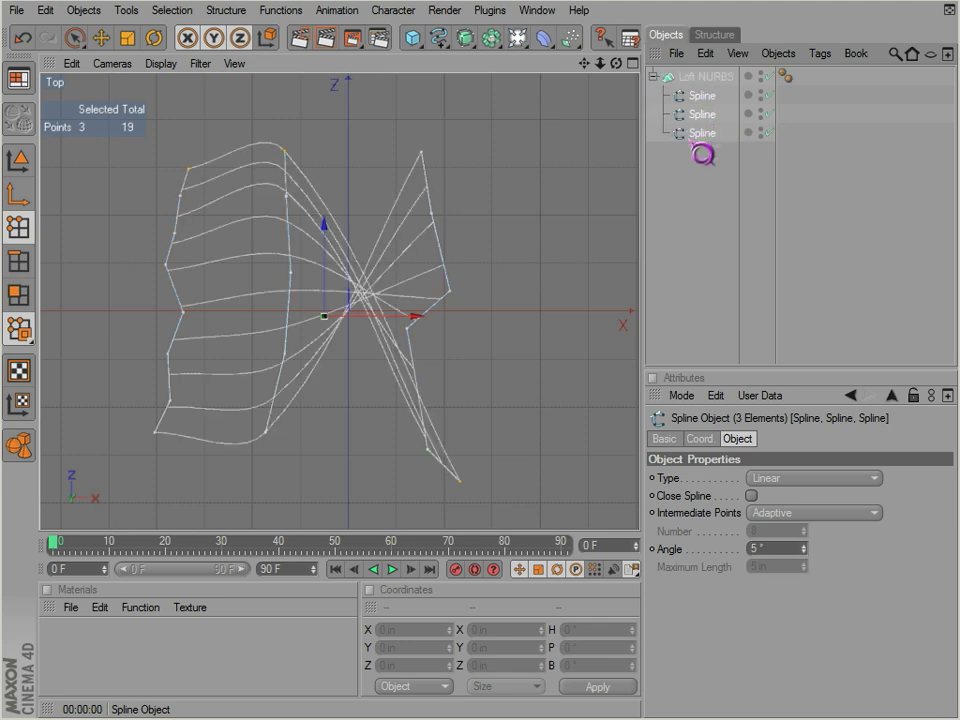
left_click(701, 206)
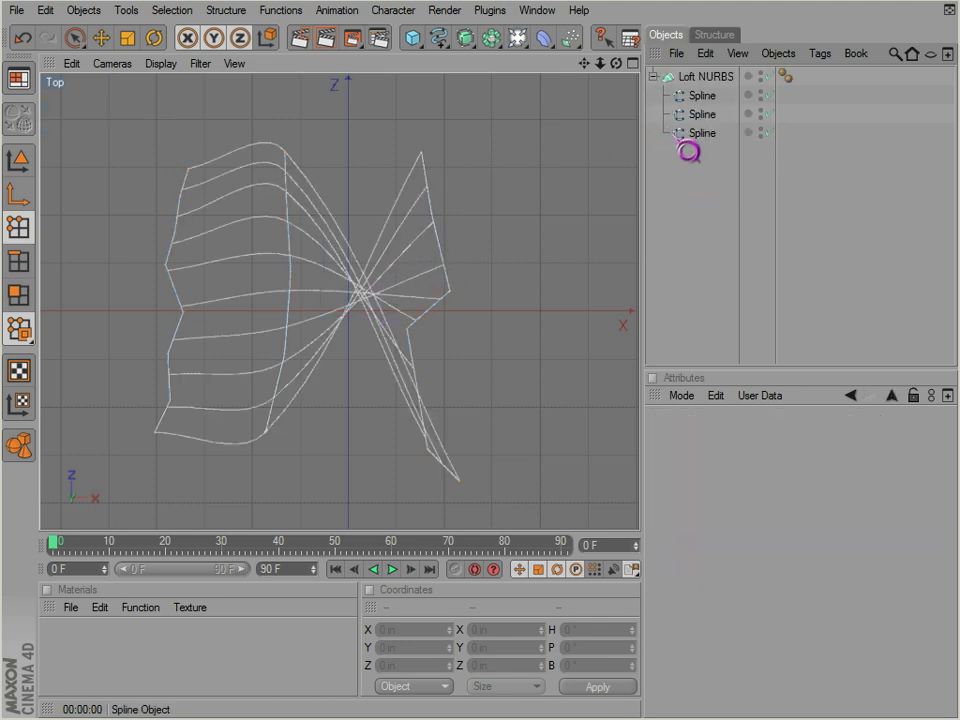
Move the last point of the positive-X spline to about X 181 in, Z -361 in
left_click(683, 136)
left_click(702, 95)
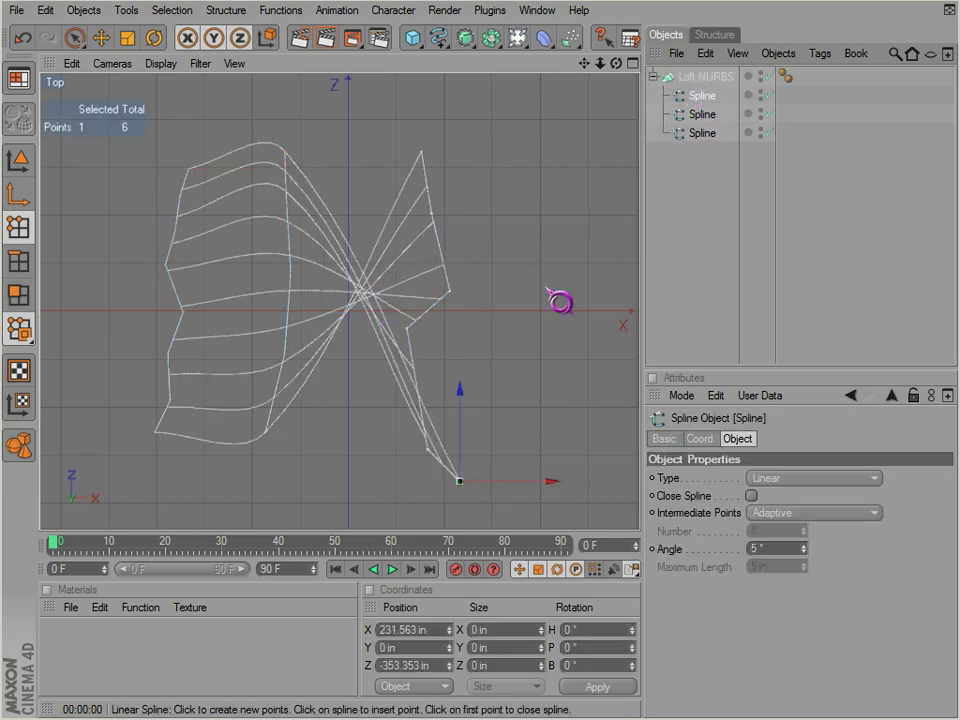
mouse_move(537, 442)
left_mouse_down()
mouse_move(507, 403)
mouse_move(513, 443)
mouse_move(549, 458)
left_mouse_up()
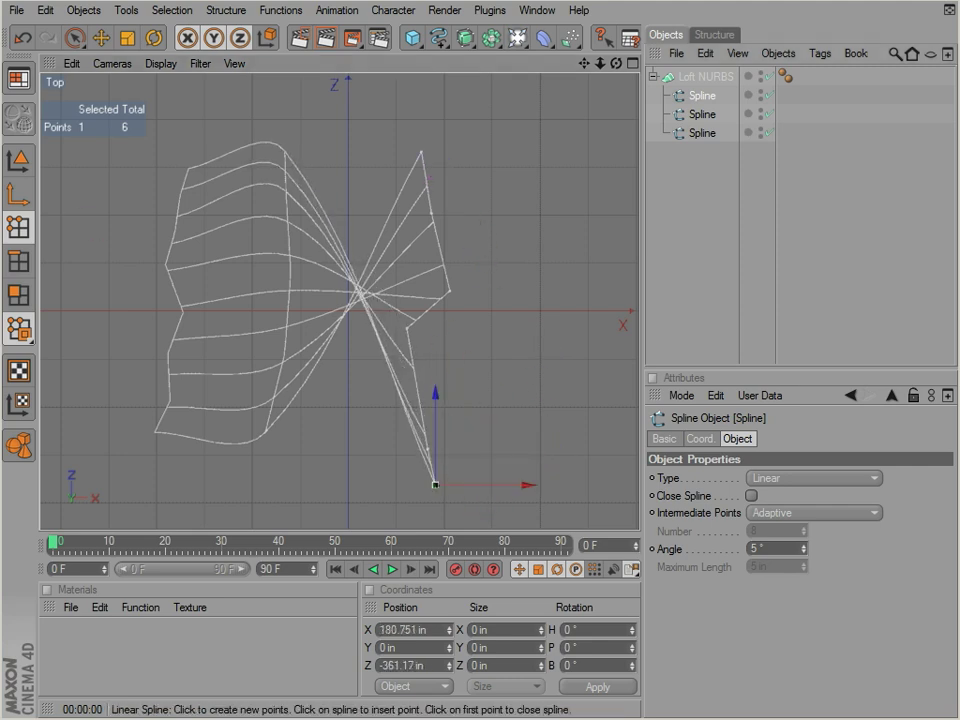
Try reversing the point sequence of the positive-X spline in the Perspective view to untwist the loft
middle_click(357, 263)
middle_click(253, 212)
scroll(285, 272, "down", 5)
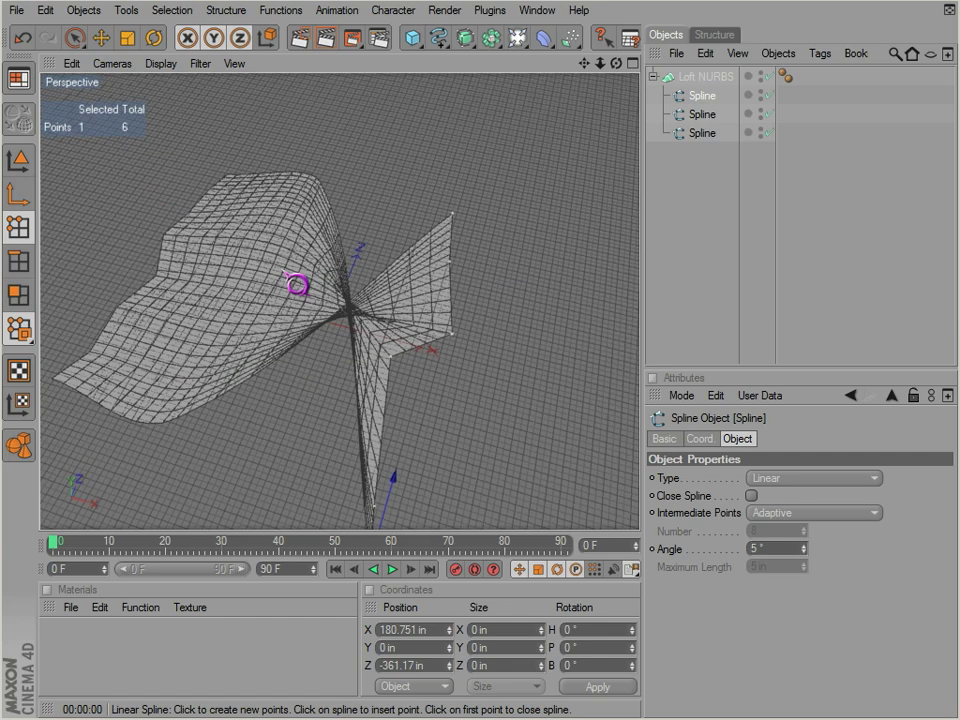
left_click_drag(327, 345, 387, 345, "alt")
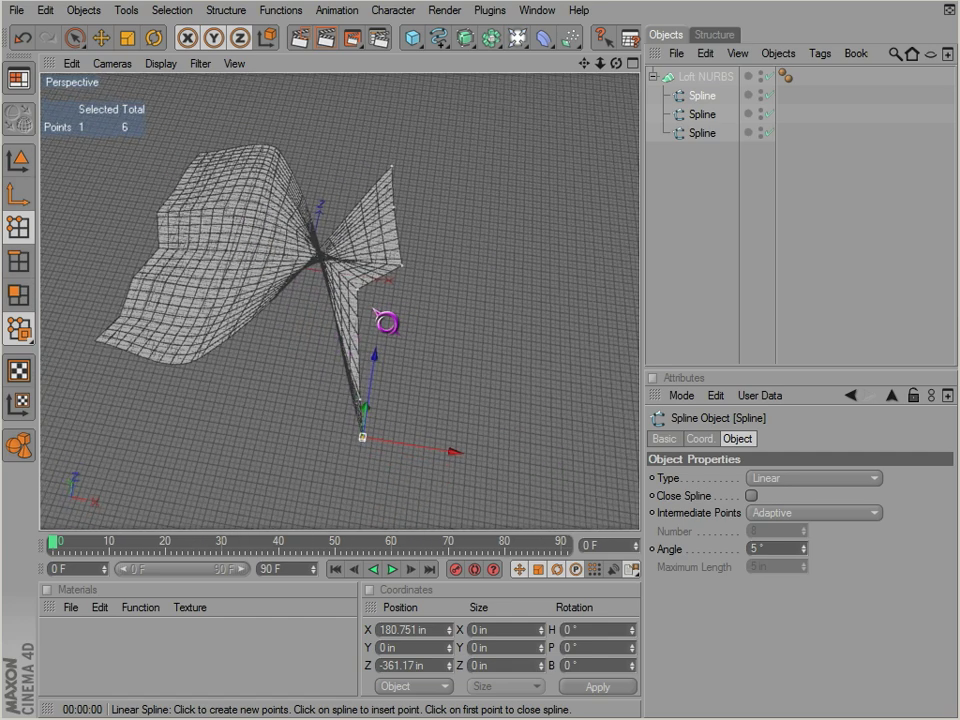
right_click(390, 249)
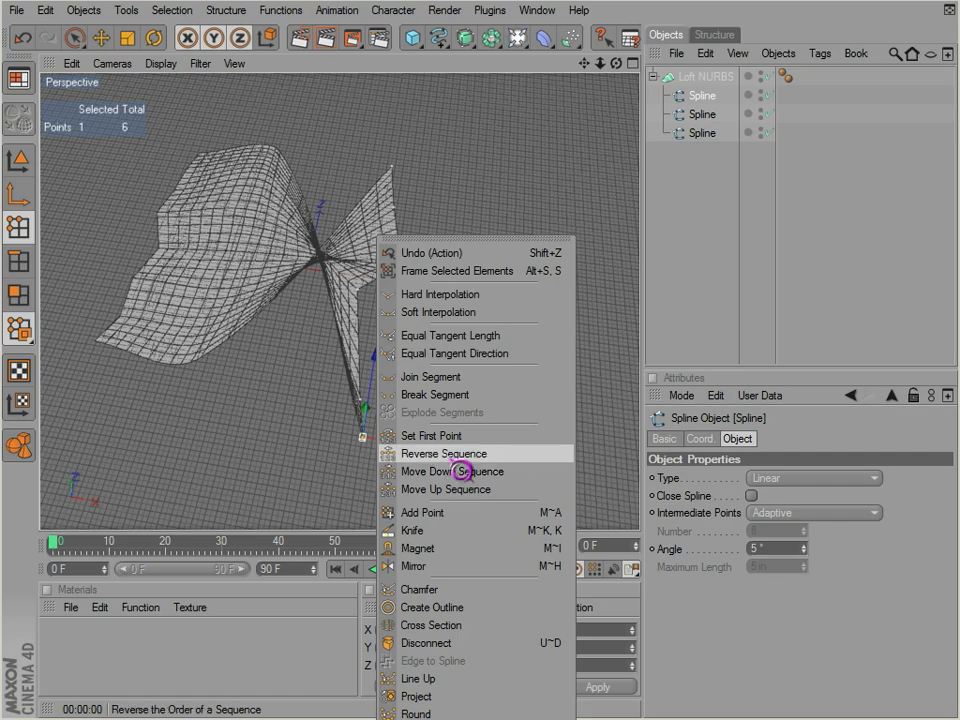
left_click(452, 456)
left_click_drag(446, 321, 340, 228, "alt")
mouse_move(349, 304)
right_mouse_down("alt")
mouse_move(356, 296)
mouse_move(362, 313)
right_mouse_up("alt")
key("ctrl+z")
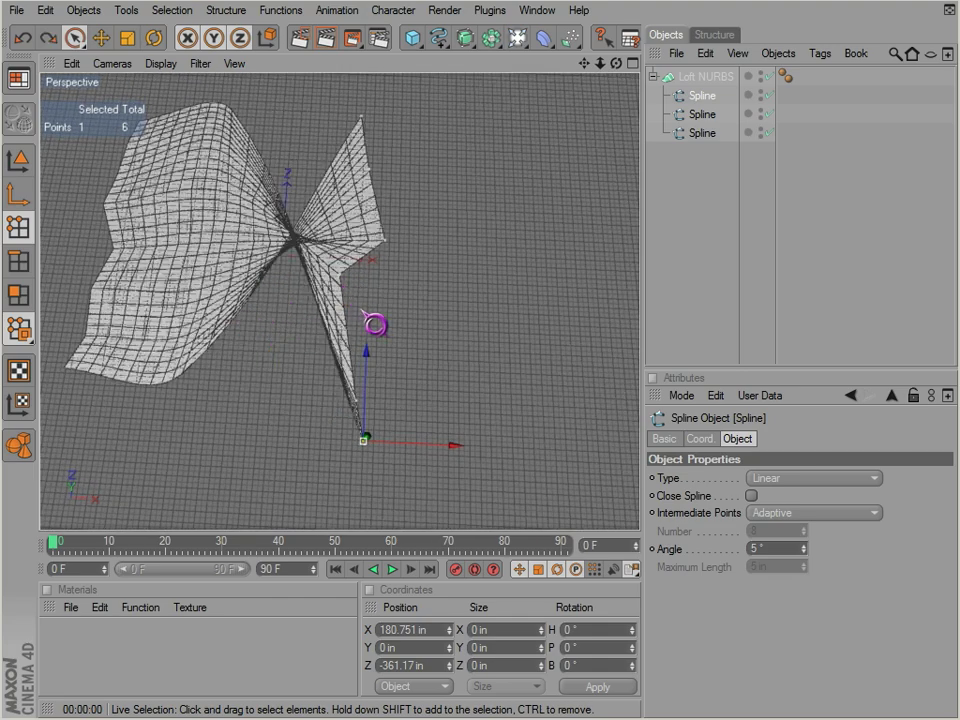
Rotate the whole positive-X spline object to a pitch of about -180.7° to untwist the loft
left_click(20, 162)
key("t")
key("r")
left_click_drag(386, 279, 548, 455)
Rectangle-select the points of the positive-X spline in point mode and rotate them
left_click(22, 230)
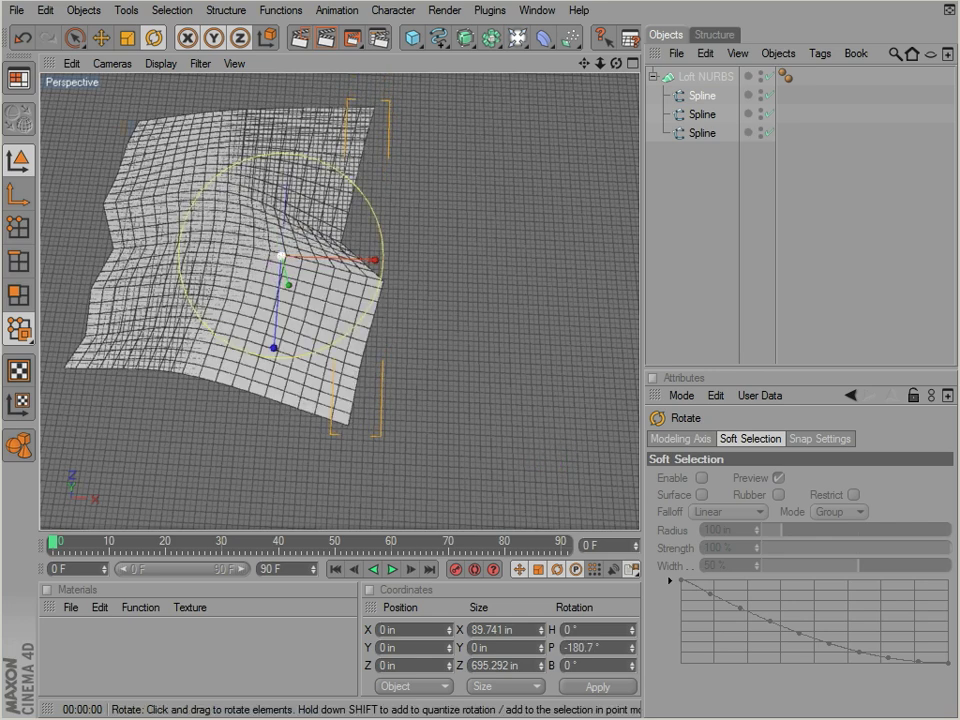
left_click_drag(96, 44, 128, 38)
left_click_drag(377, 94, 296, 470)
key("r")
left_click_drag(358, 350, 536, 441)
Rectangle-select all five points of the loft's middle spline and rotate them around the selection's centre
middle_click_drag(536, 441, 607, 453, "alt")
key("space")
left_click_drag(239, 103, 354, 460)
left_click(708, 115)
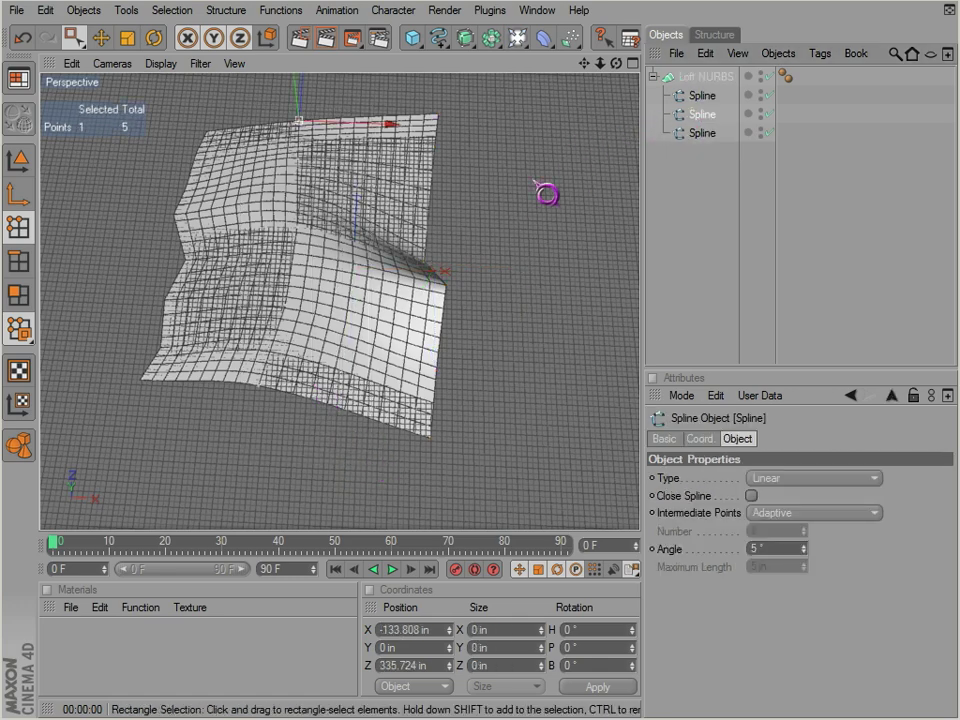
key("space")
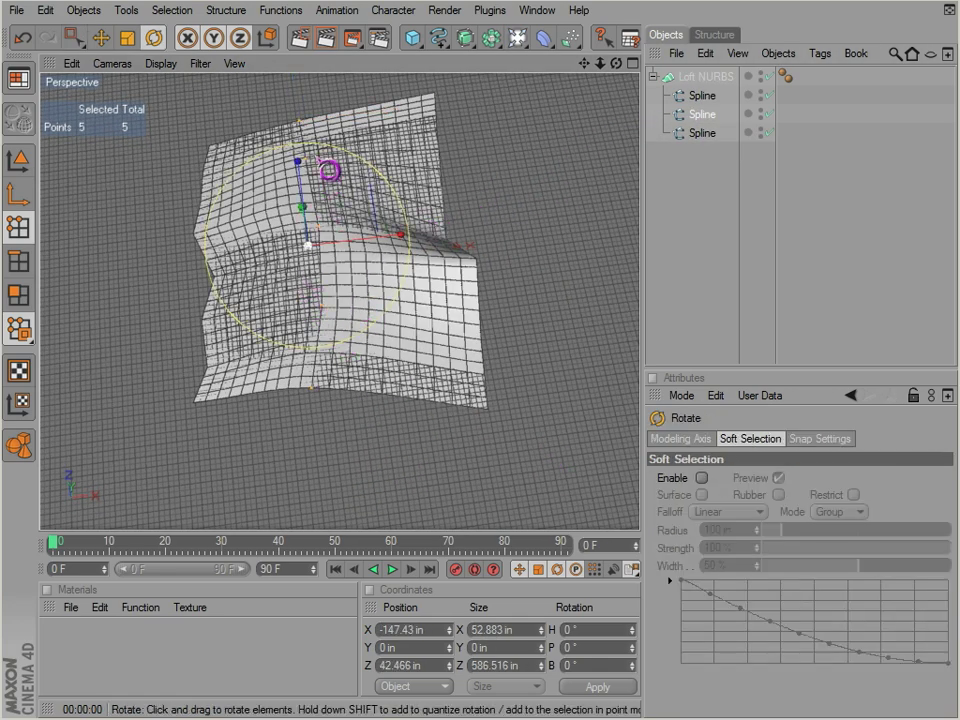
left_click_drag(328, 165, 549, 455)
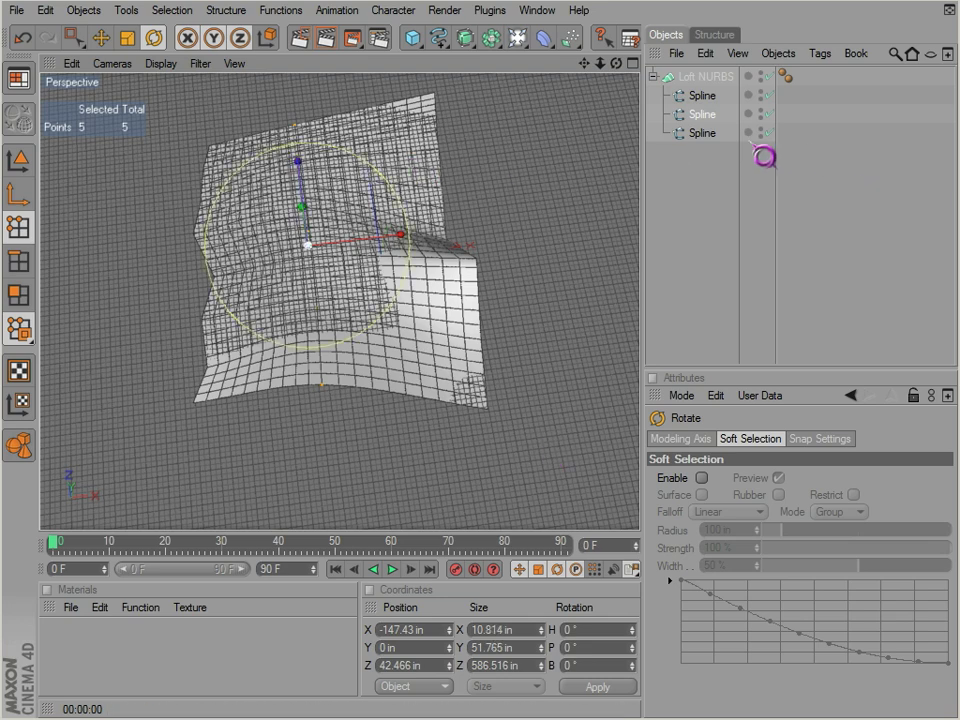
Select all points of the negative-X spline and rotate them
left_click(705, 96)
left_click(700, 134)
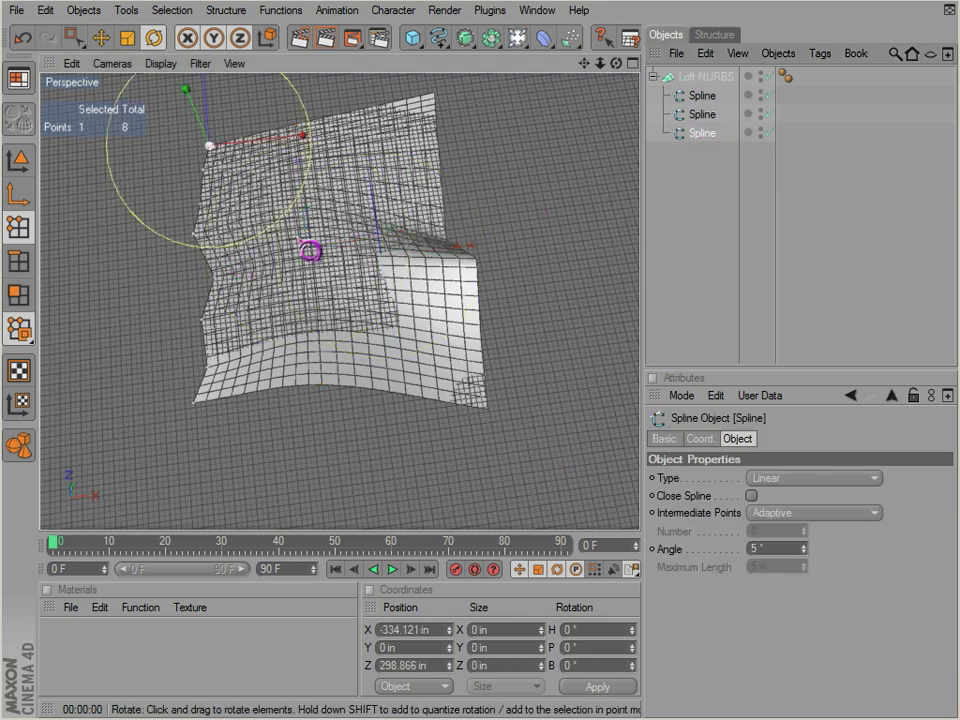
key("ctrl+a")
left_click_drag(209, 206, 549, 456)
Delete the Loft NURBS together with its splines and add a Sweep NURBS object
left_click(720, 80)
key("Delete")
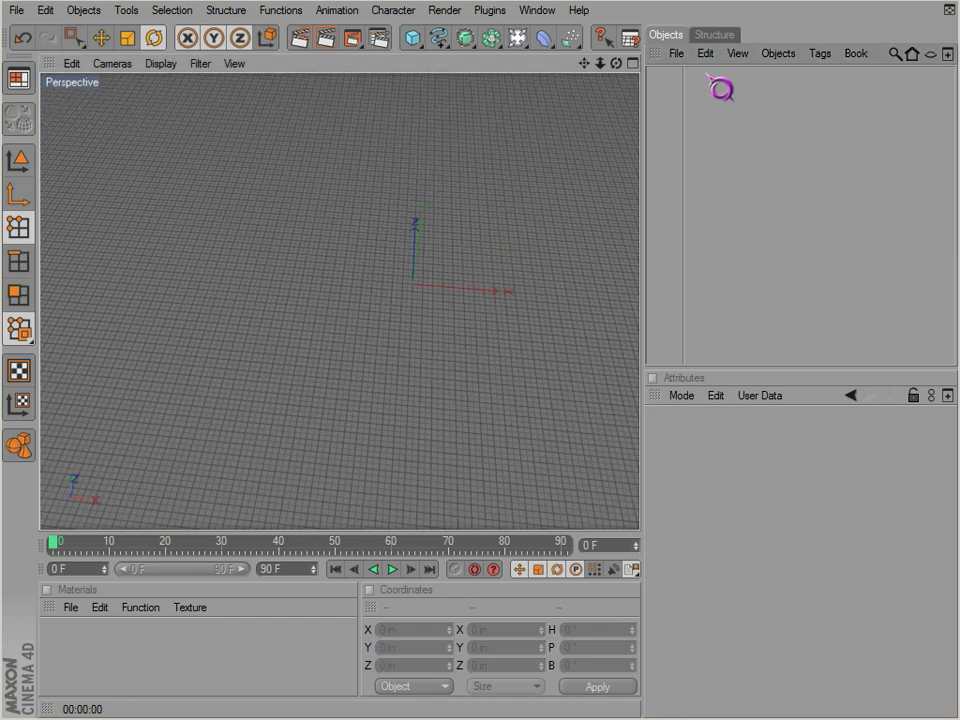
left_click(490, 38)
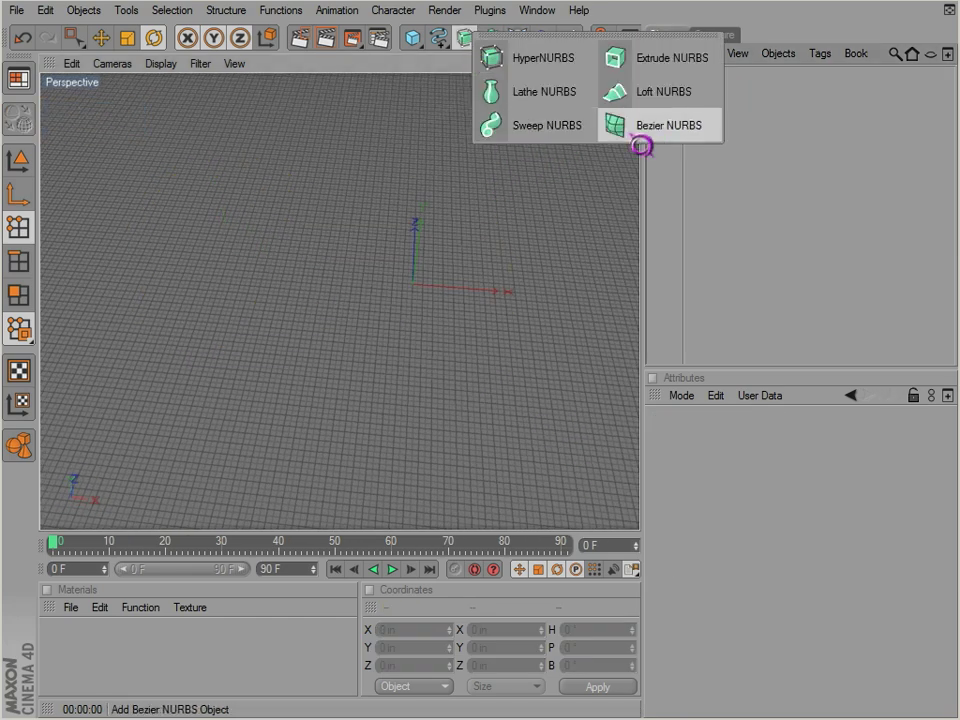
left_click(497, 136)
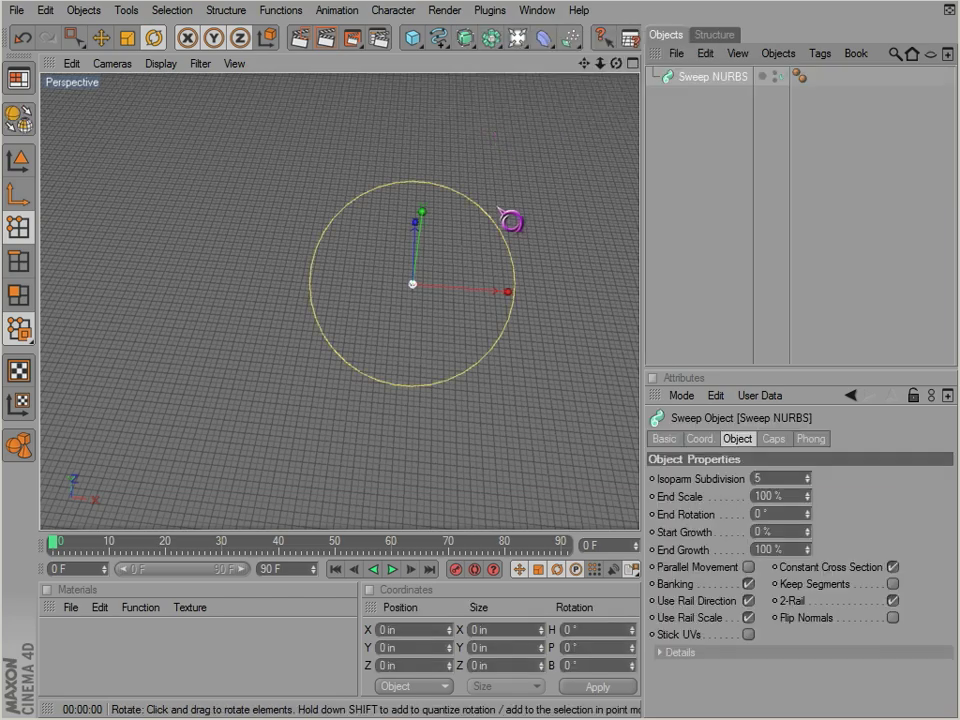
right_click_drag(316, 283, 345, 265, "alt")
middle_click_drag(632, 398, 537, 443, "alt")
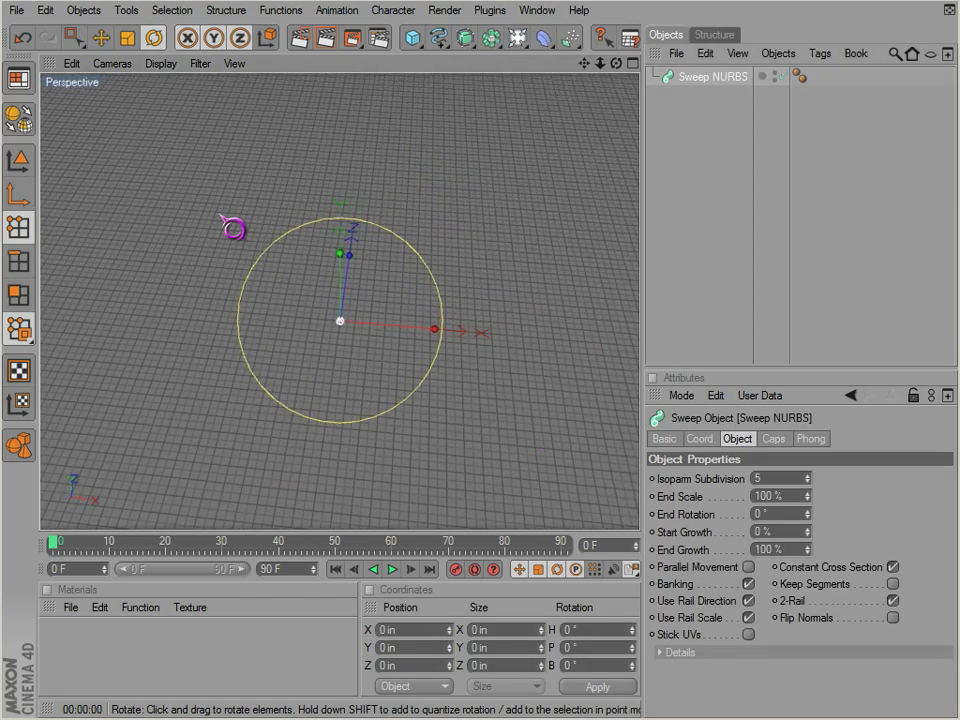
left_click_drag(548, 455, 242, 210, "alt")
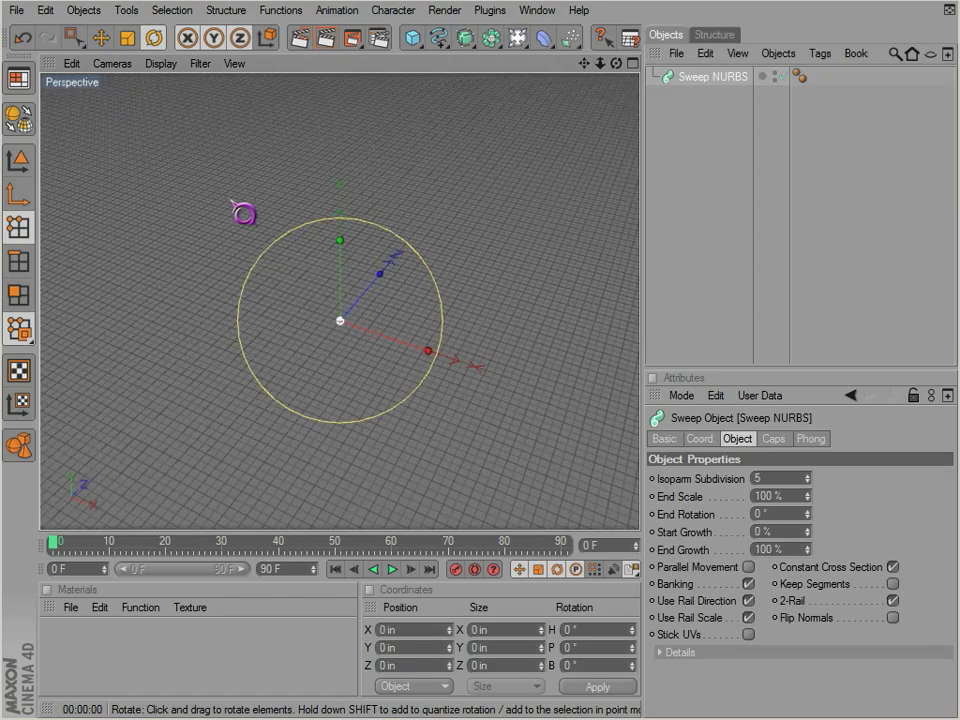
Draw an open six-point linear spline in the Front view, from near the origin up and over to about X -148 in, Y 292 in
left_click(439, 39)
left_click(437, 74)
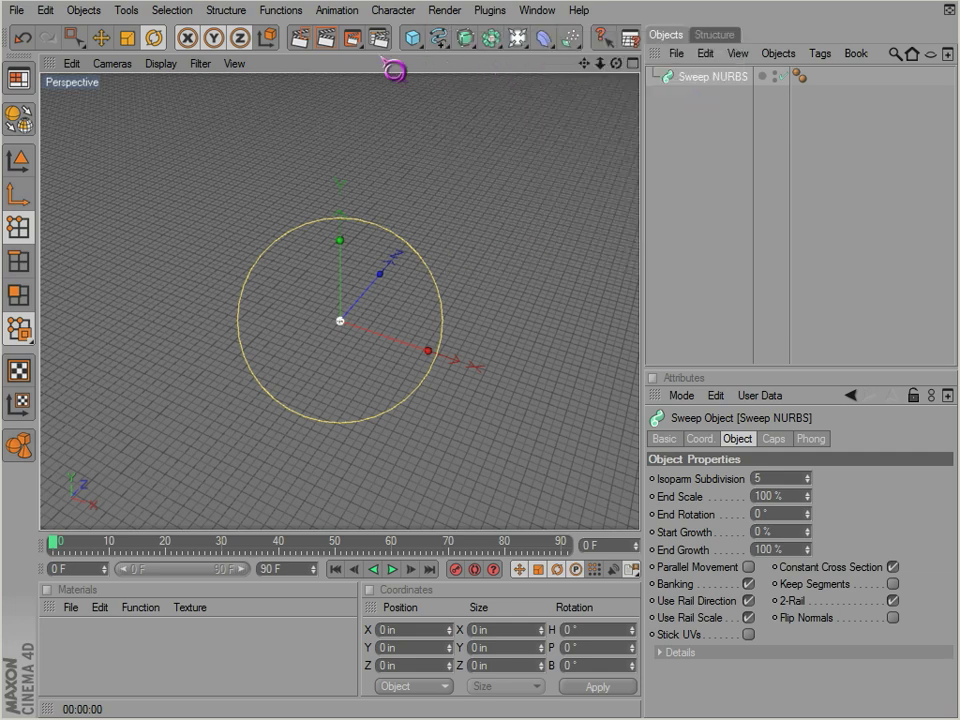
left_click_drag(439, 39, 680, 98)
key("F5")
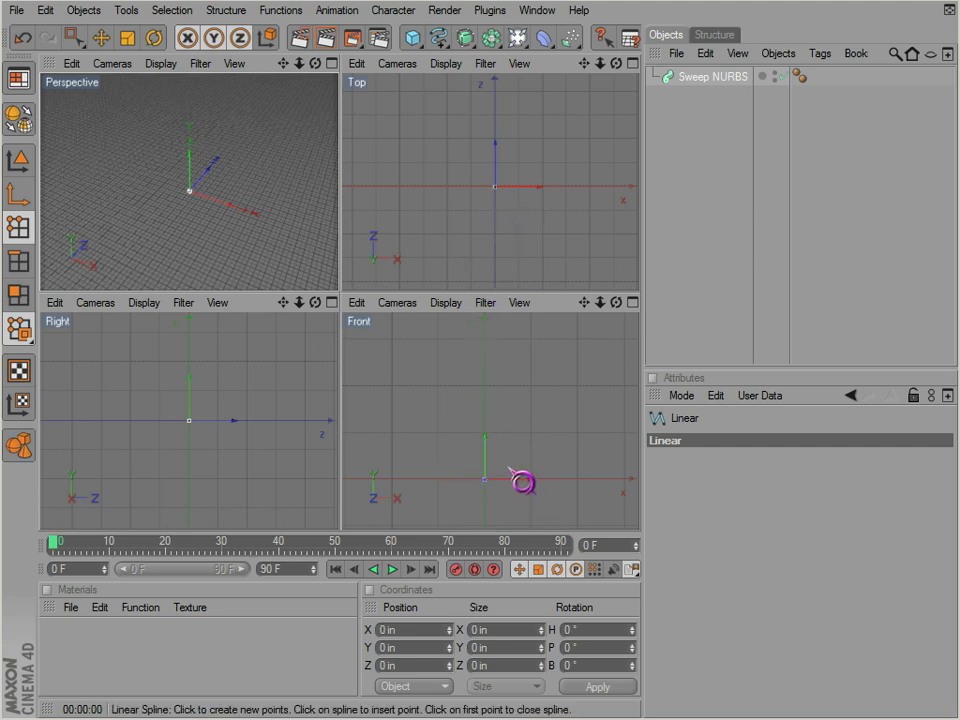
key("F4")
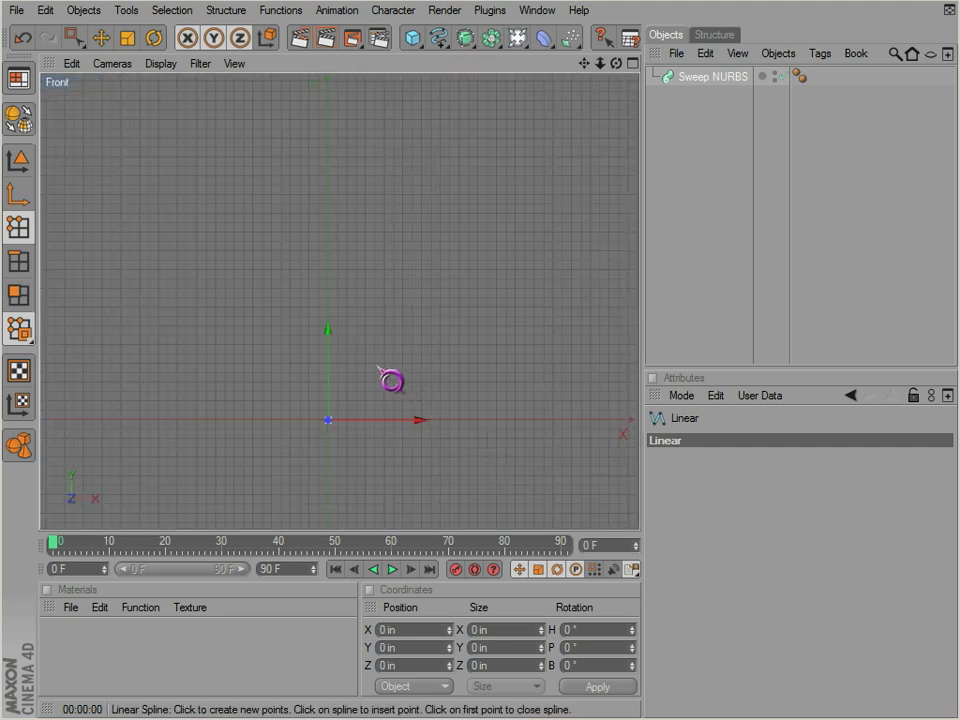
left_click(341, 403)
left_click(363, 303)
left_click(418, 240)
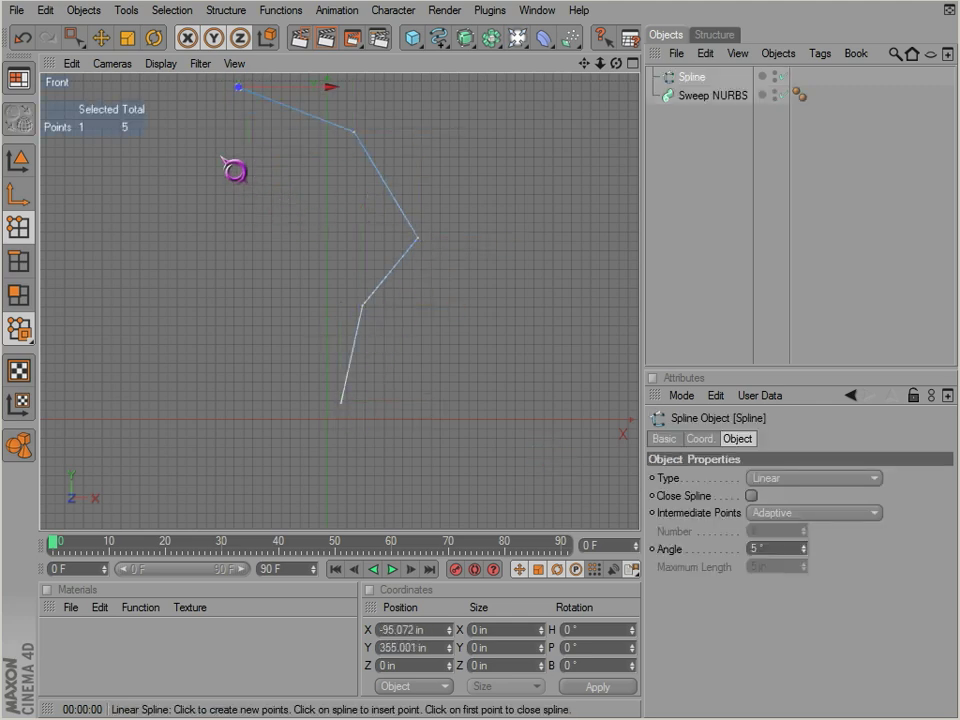
middle_click(449, 186)
middle_click(253, 227)
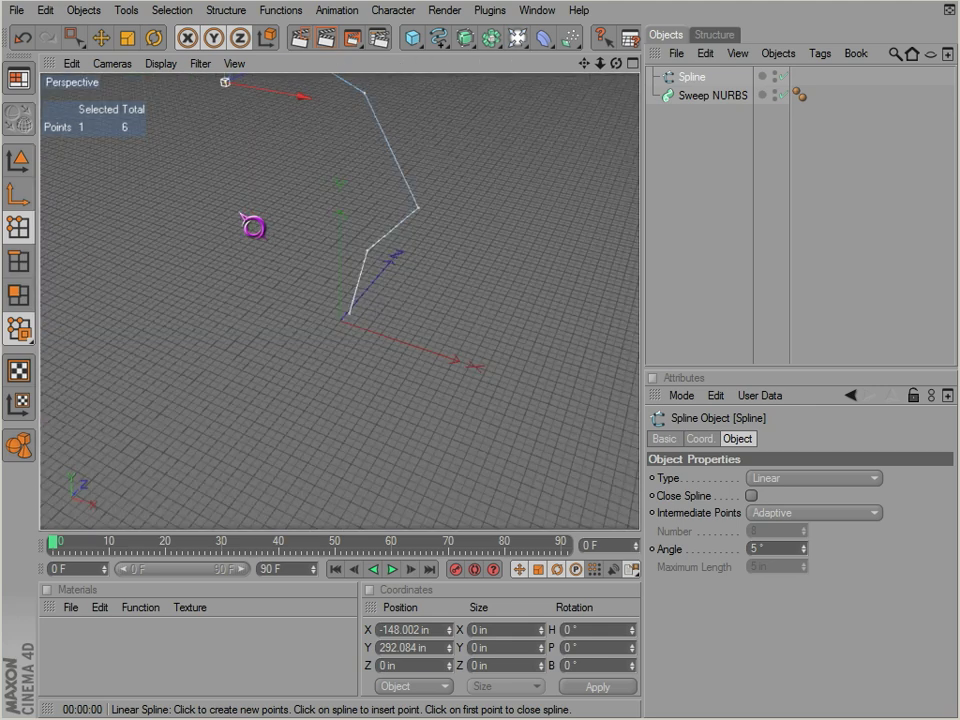
left_click_drag(253, 227, 438, 272, "alt")
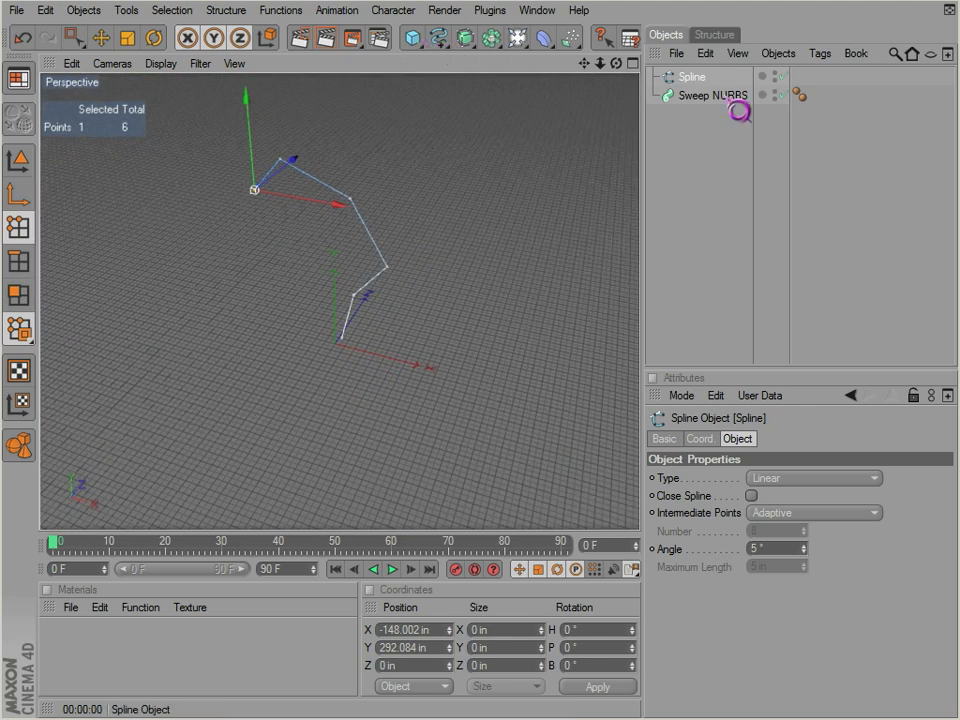
Add an n-Side spline and make it and the linear spline children of the Sweep NURBS, with the n-Side first
left_click_drag(448, 50, 597, 159)
left_click_drag(439, 210, 484, 254, "alt")
left_click(695, 95)
left_click(695, 78, "ctrl")
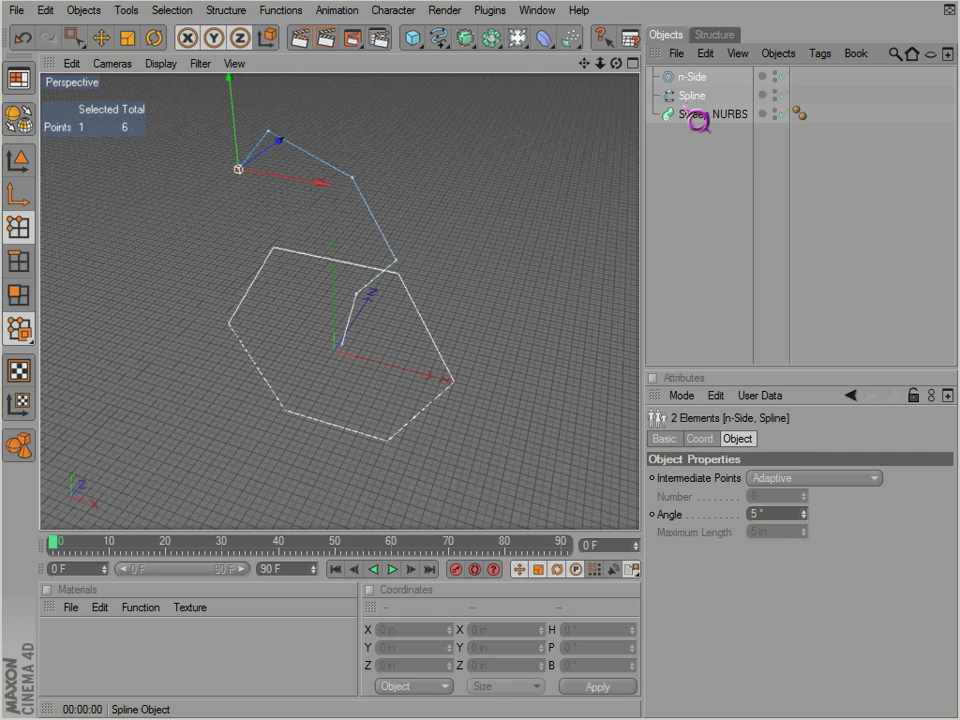
left_click_drag(698, 122, 699, 124)
left_click(699, 223)
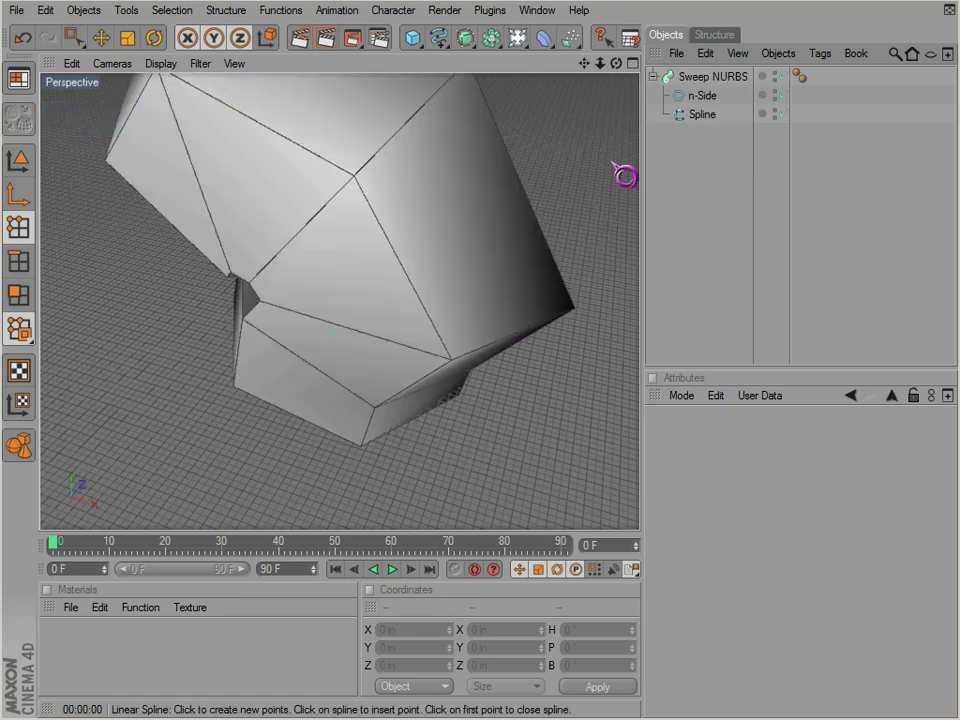
Try placing the linear spline above the n-Side inside the Sweep NURBS and examine the swept shape from several angles
left_click(697, 96)
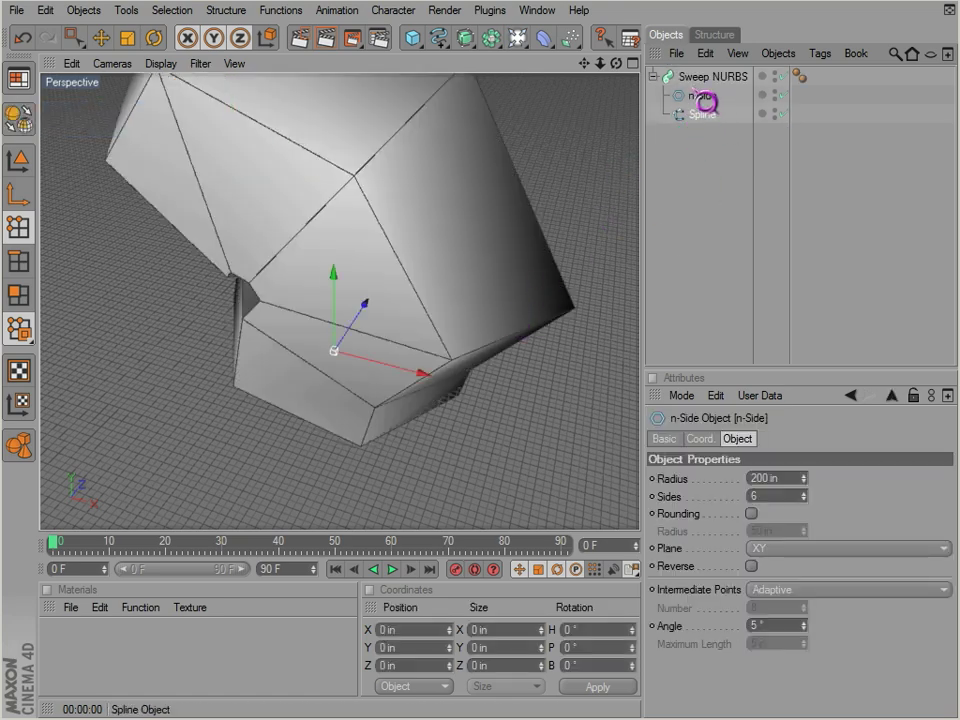
left_click_drag(694, 89, 696, 86)
left_click_drag(538, 439, 551, 514, "alt")
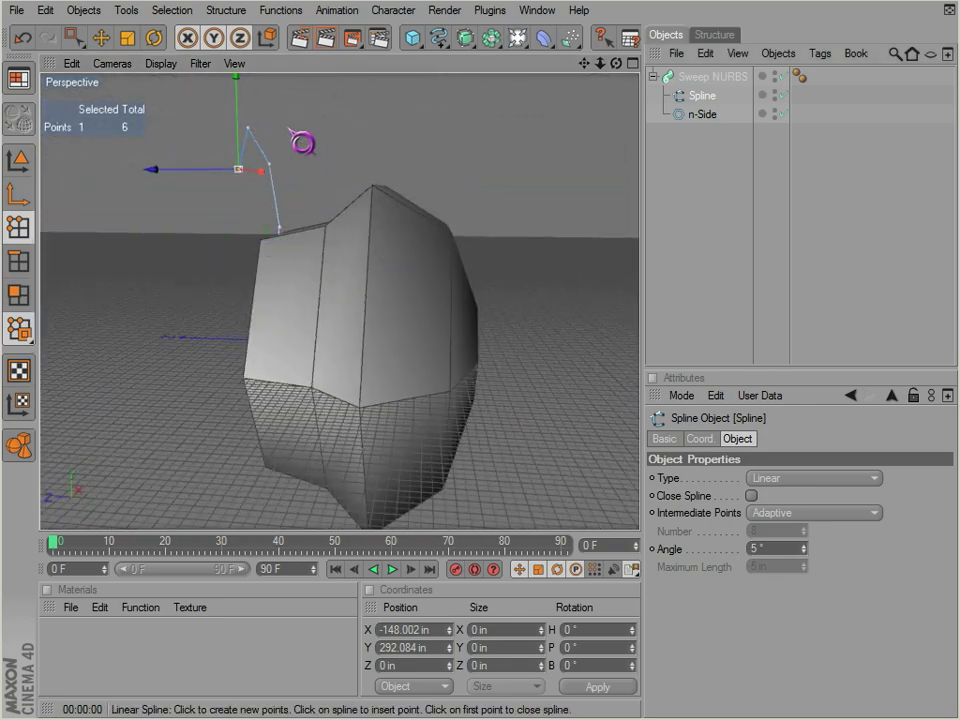
left_click_drag(300, 158, 141, 431, "alt")
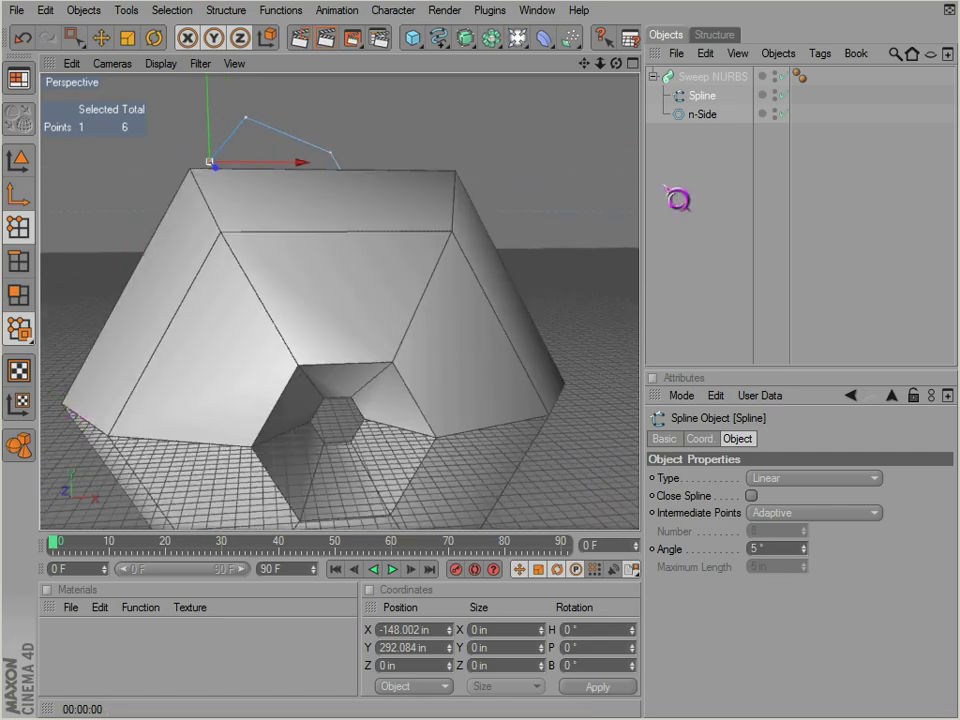
left_click(704, 116)
left_click_drag(289, 300, 553, 452, "alt")
Try scaling all points of the linear spline, then undo back to the order with the n-Side first
left_click(703, 96)
key("ctrl+a")
key("r")
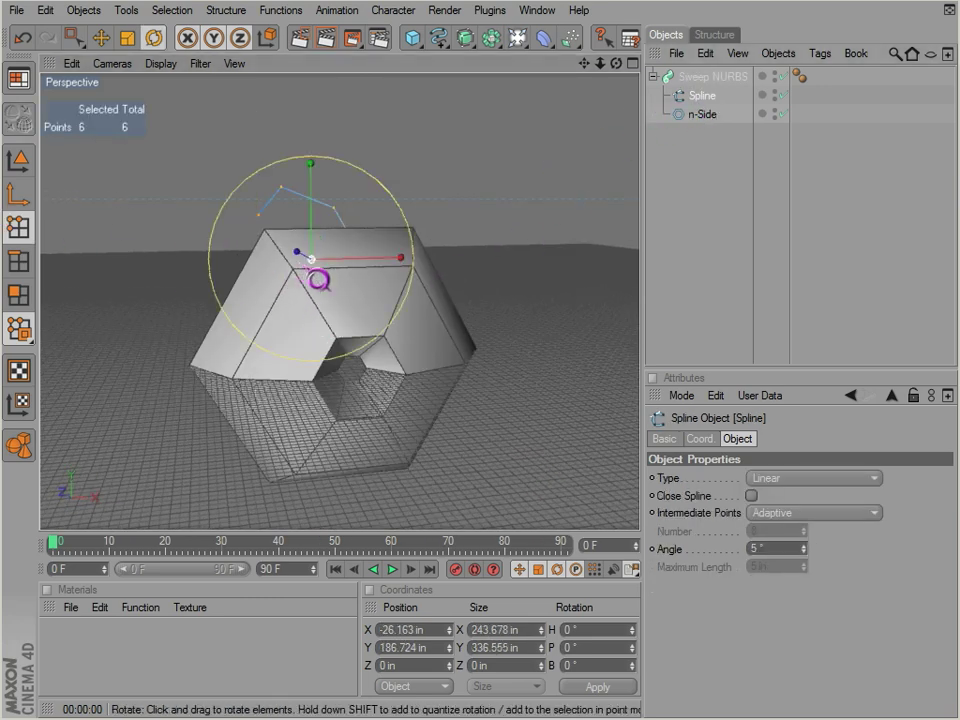
key("t")
left_click_drag(407, 236, 551, 454)
left_click_drag(551, 454, 427, 365)
key("ctrl+z")
key("ctrl+z")
key("ctrl+z")
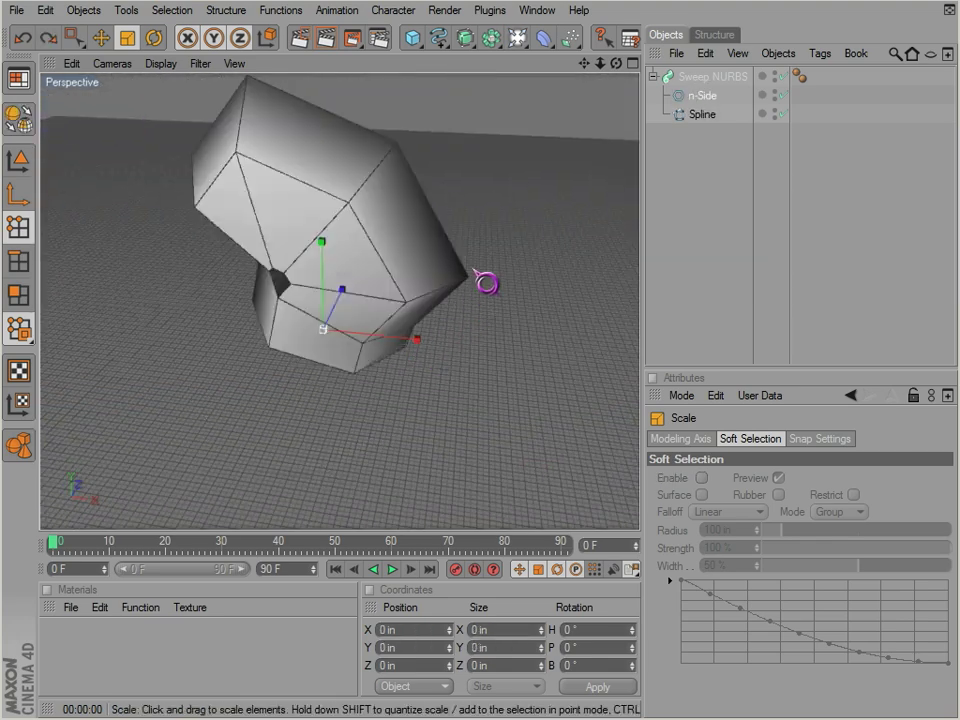
Scale the n-Side profile down to a radius of about 30.4 in
left_click_drag(537, 443, 536, 441, "alt")
scroll(505, 235, "up", 2)
left_click(708, 95)
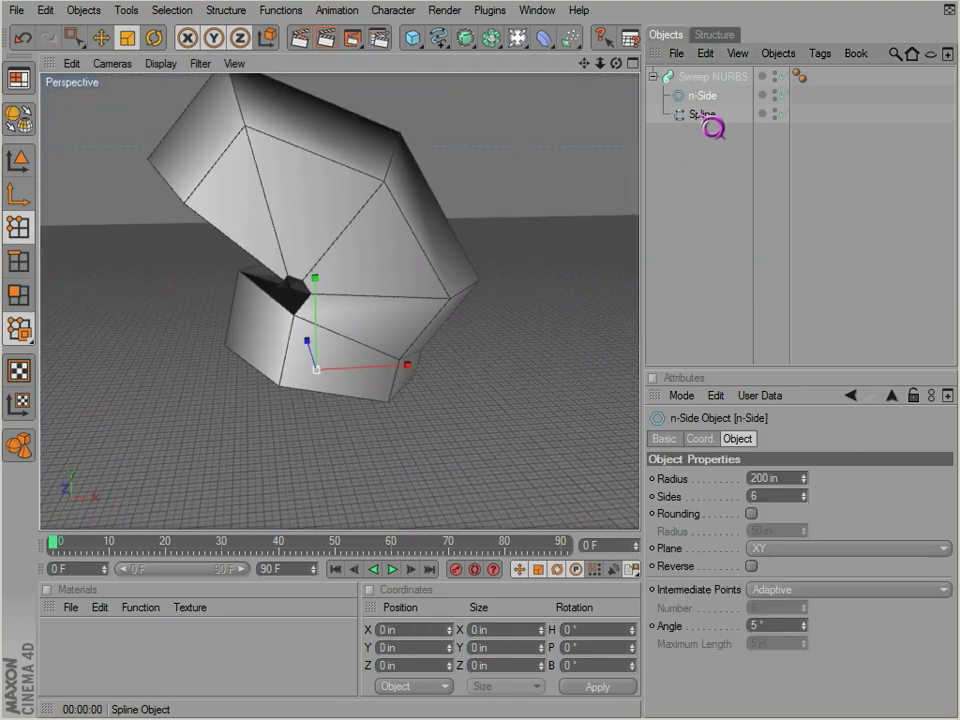
left_click_drag(432, 318, 534, 443)
scroll(434, 269, "up", 3)
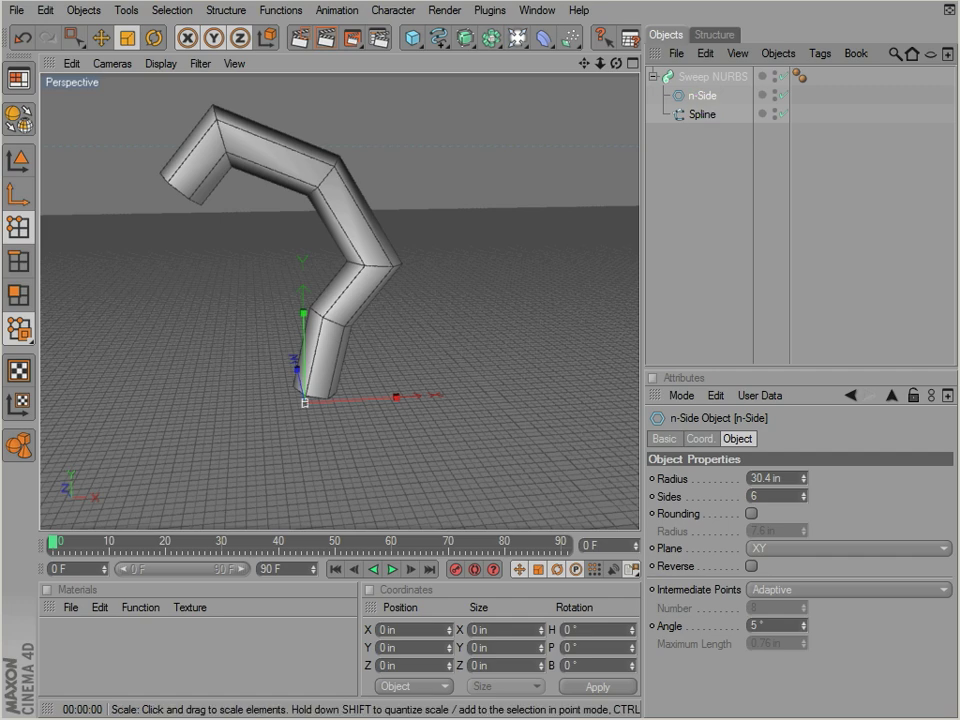
Make the n-Side profile editable for point mode, then undo the conversion
left_click(17, 229)
left_click(20, 124)
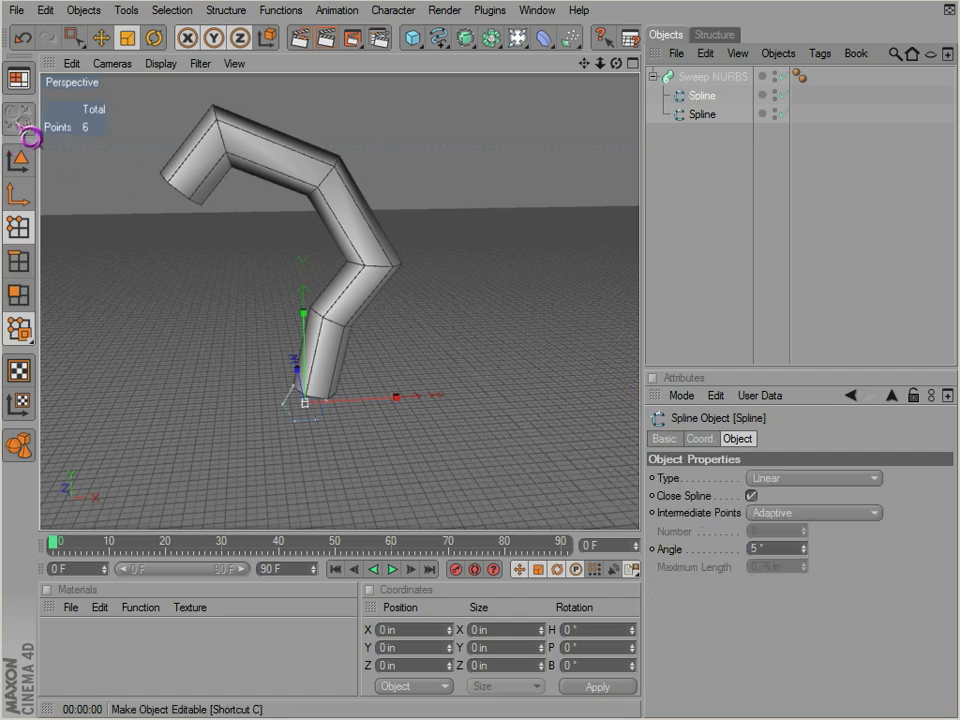
mouse_move(536, 440)
left_mouse_down("alt")
mouse_move(510, 461)
mouse_move(567, 458)
mouse_move(538, 443)
left_mouse_up("alt")
key("ctrl+z")
key("ctrl+z")
Add a HyperNURBS object and place the Sweep NURBS inside it to smooth the tube
left_click_drag(510, 295, 692, 205, "alt")
left_click(710, 78)
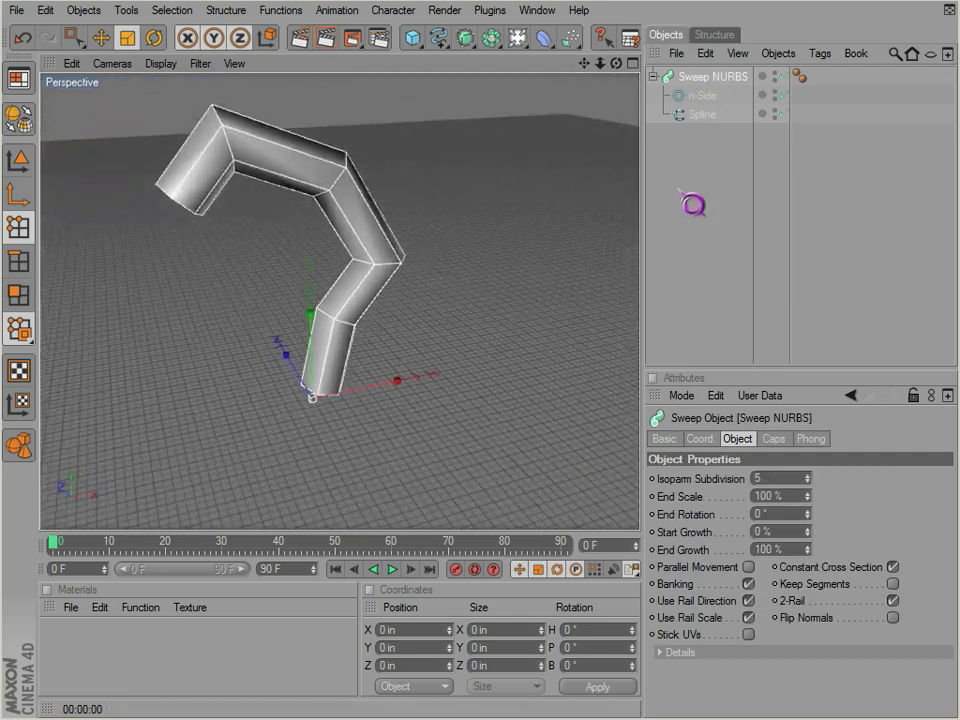
left_click(704, 120)
middle_click_drag(482, 205, 502, 250, "alt")
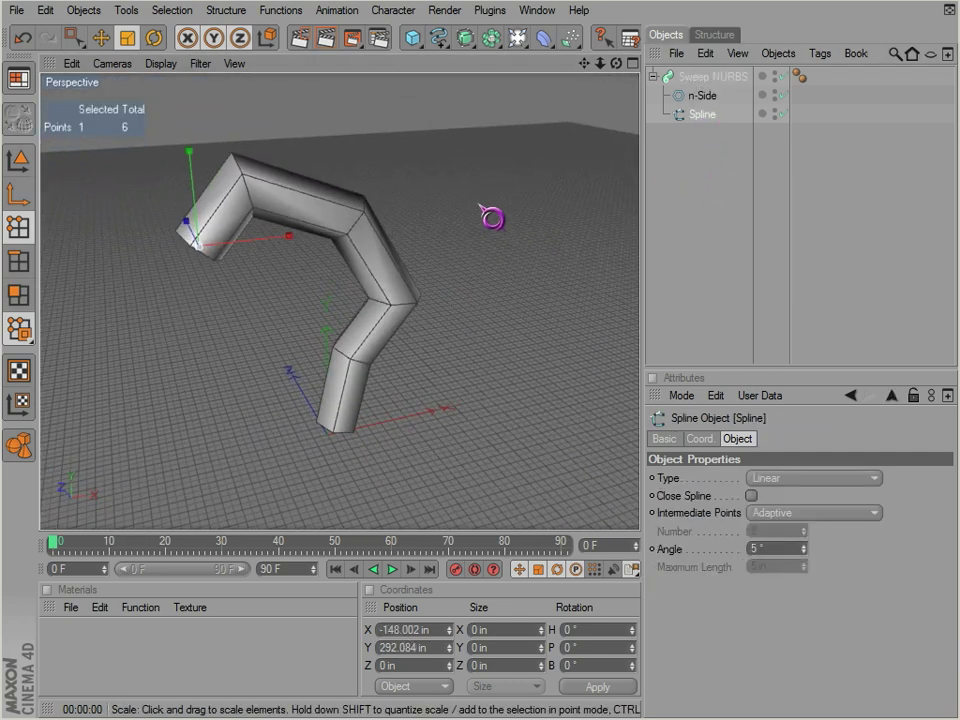
left_click(468, 42)
left_click_drag(714, 92, 690, 80)
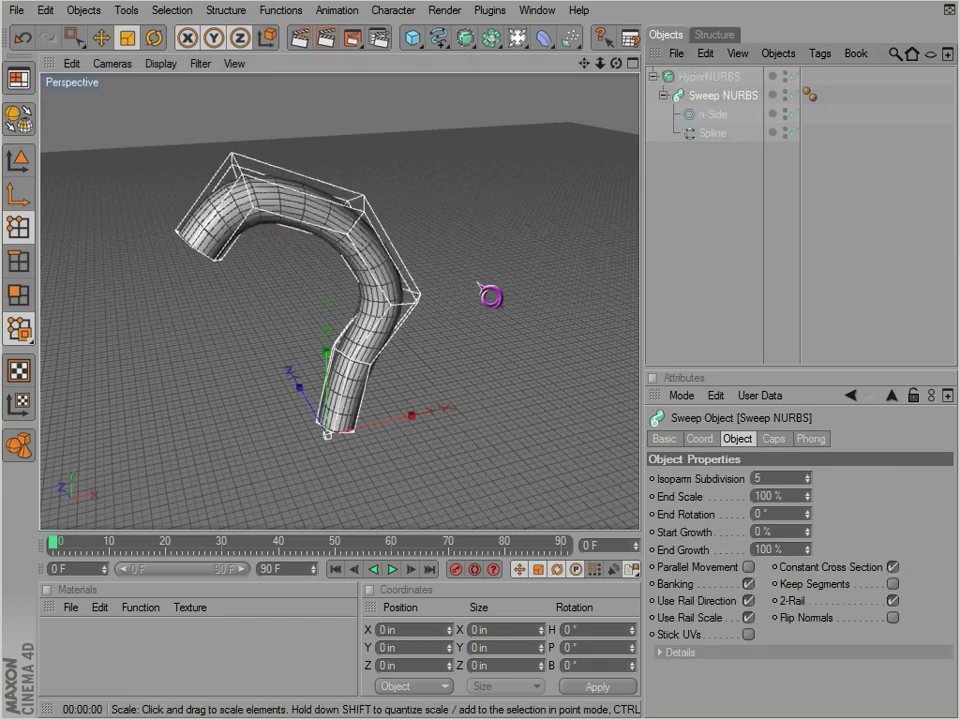
left_click_drag(476, 309, 298, 250, "alt")
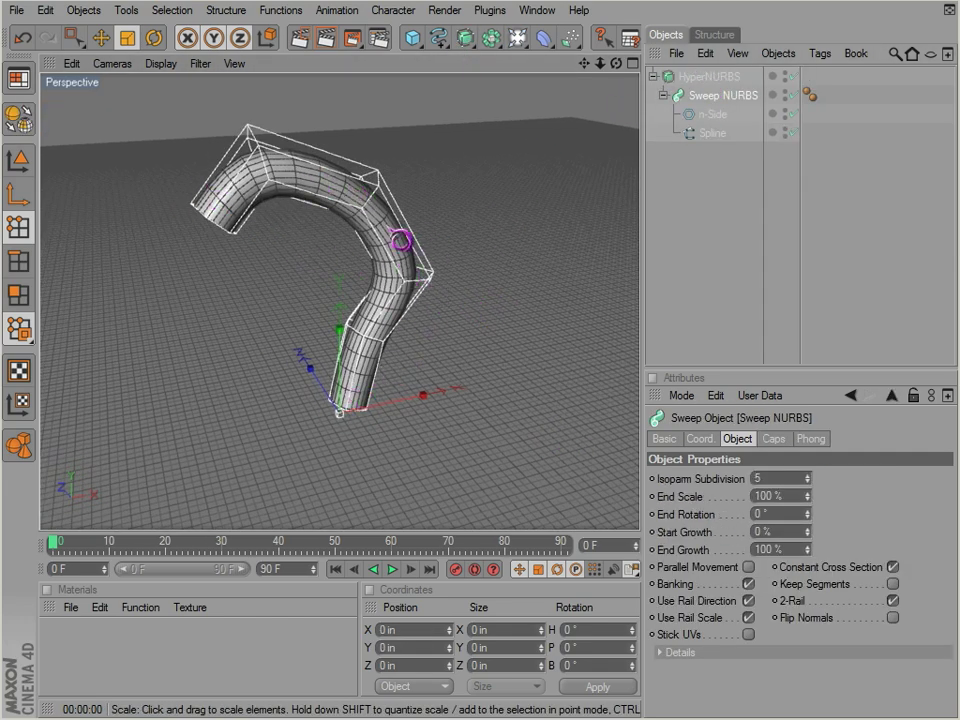
Try a different number of sides on the n-Side profile, then undo the change
left_click(708, 117)
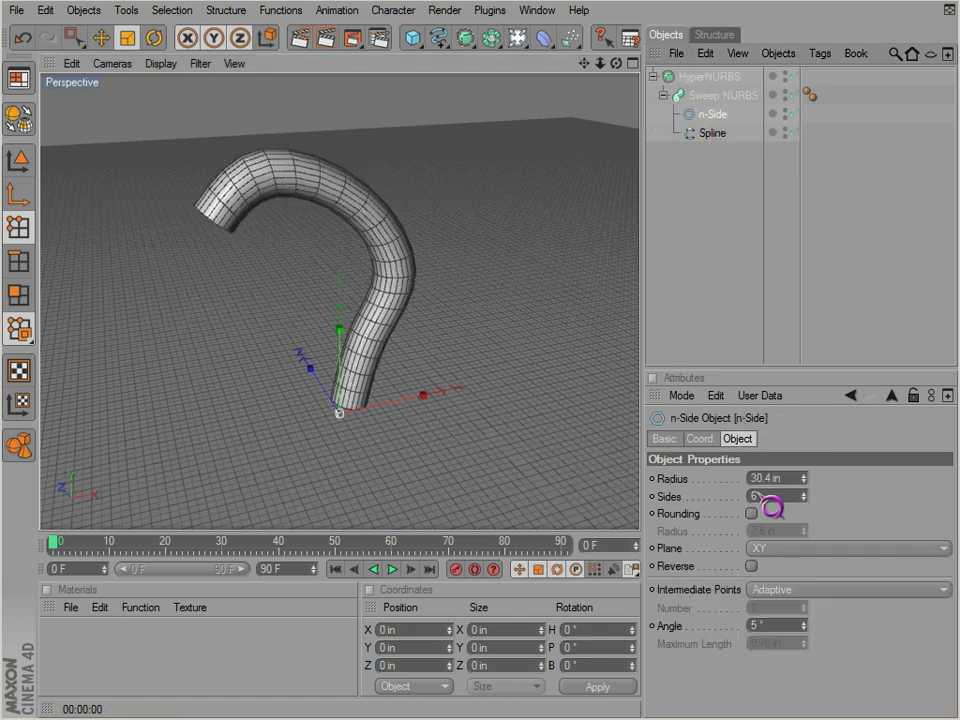
left_click_drag(821, 511, 819, 510)
left_click_drag(527, 328, 549, 455, "alt")
key("ctrl+z")
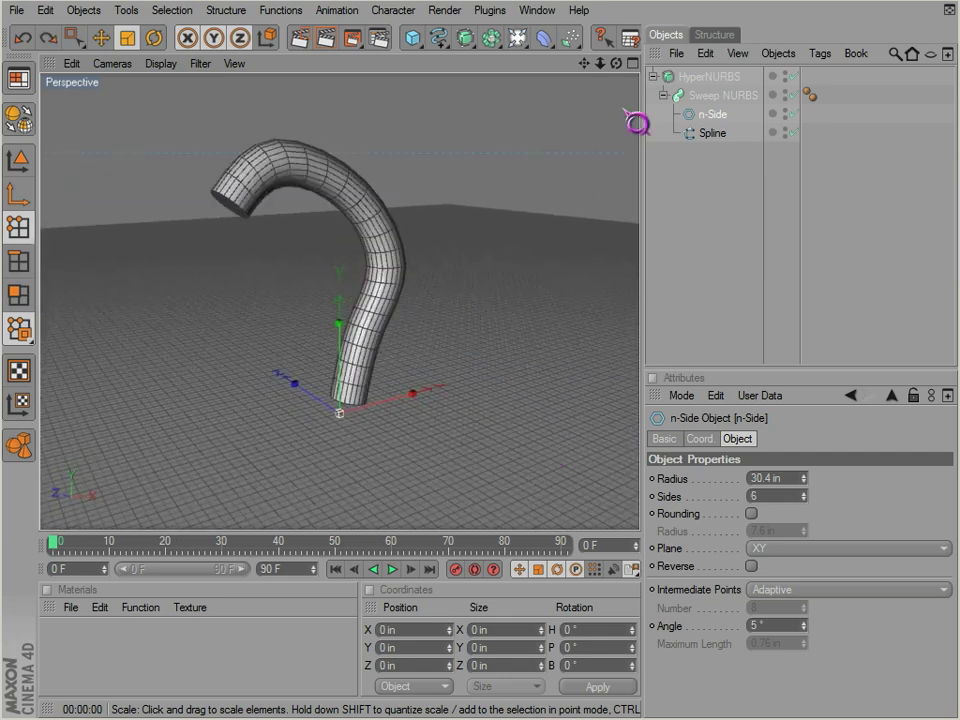
Try an Isoparm Subdivision of 66 on the Sweep NURBS, then undo the change
left_click(695, 78)
left_click(705, 95)
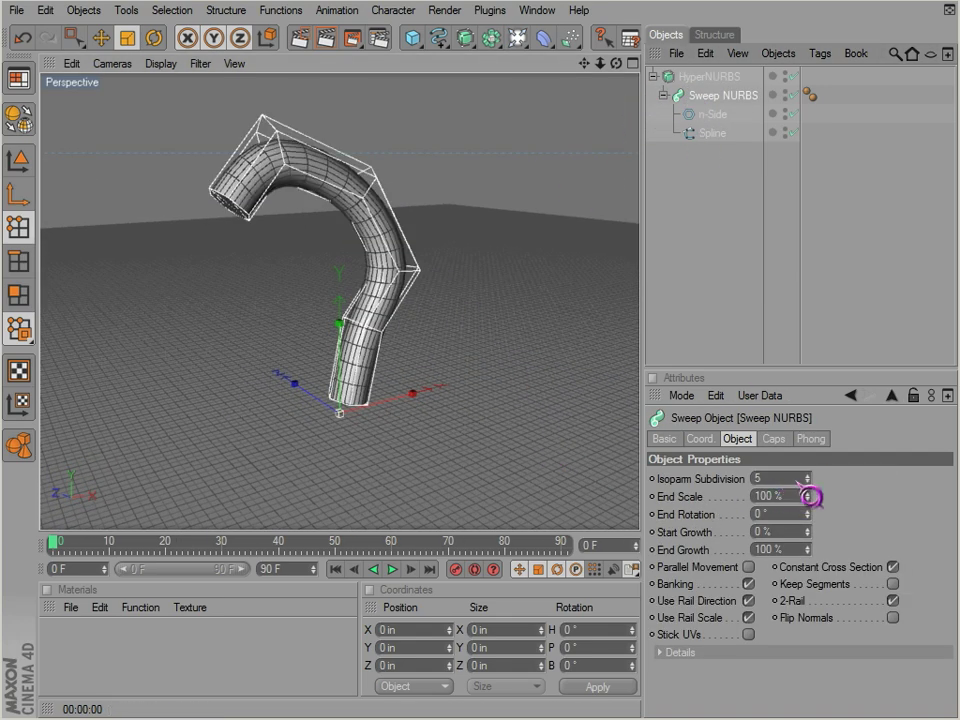
left_click_drag(808, 476, 808, 479)
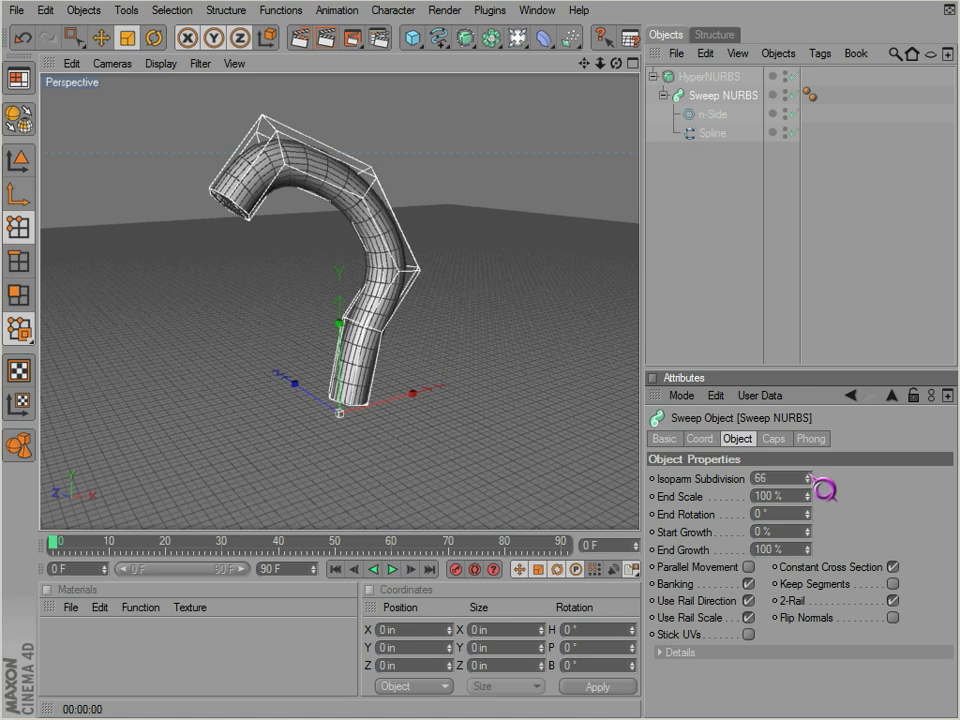
key("ctrl+z")
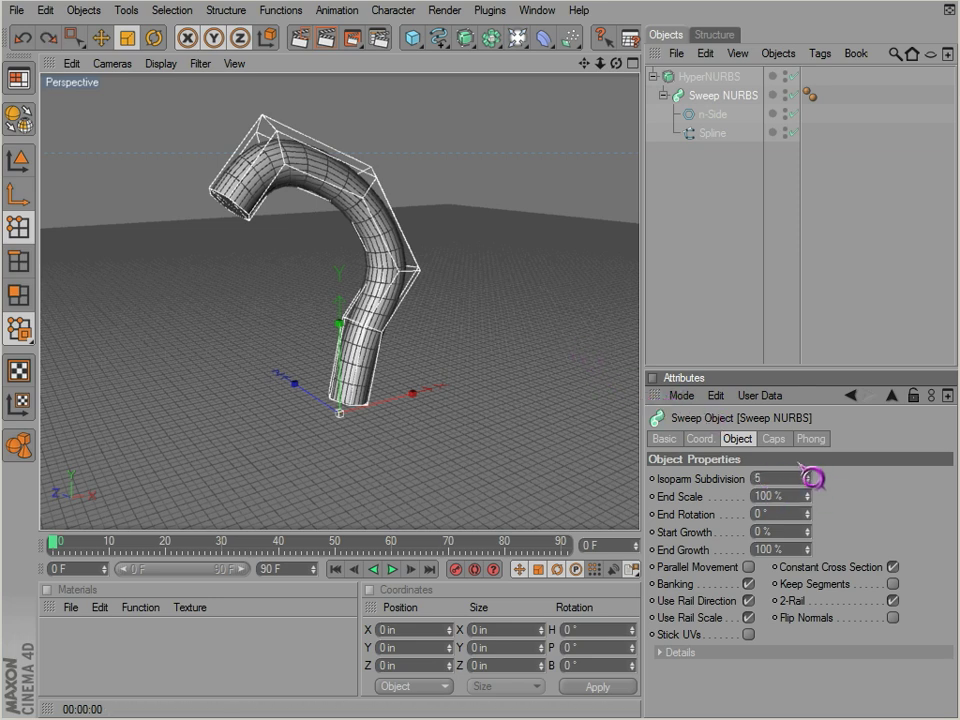
left_click_drag(514, 343, 483, 296, "alt")
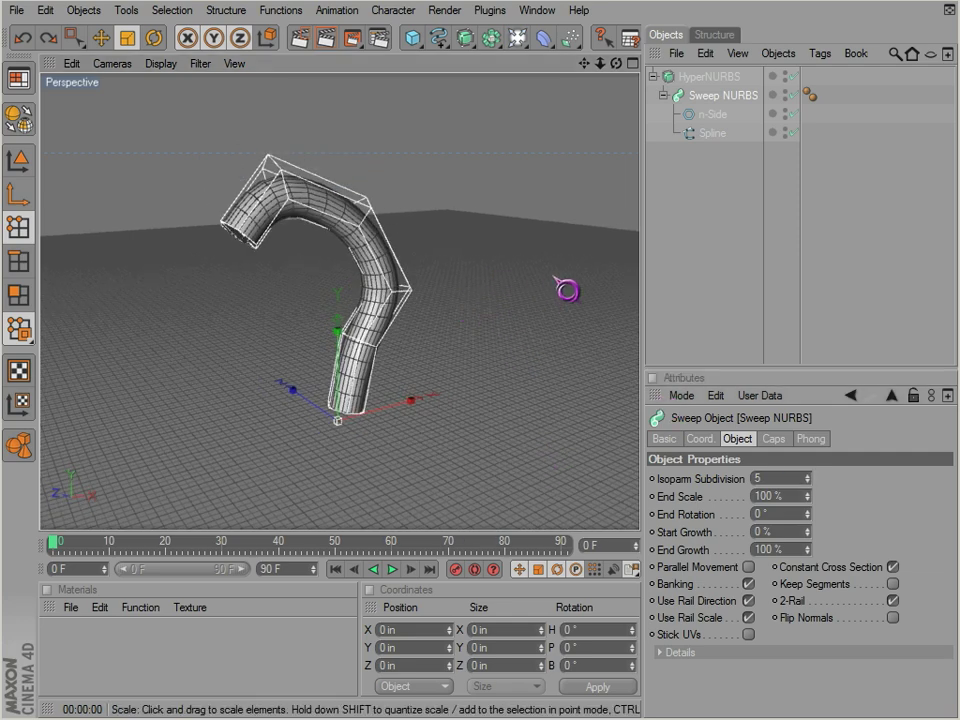
Taper the swept tube by setting the Sweep NURBS End Scale to 5 %, and render a preview of the view
right_click_drag(553, 279, 448, 329, "alt")
left_click_drag(448, 329, 478, 335, "alt")
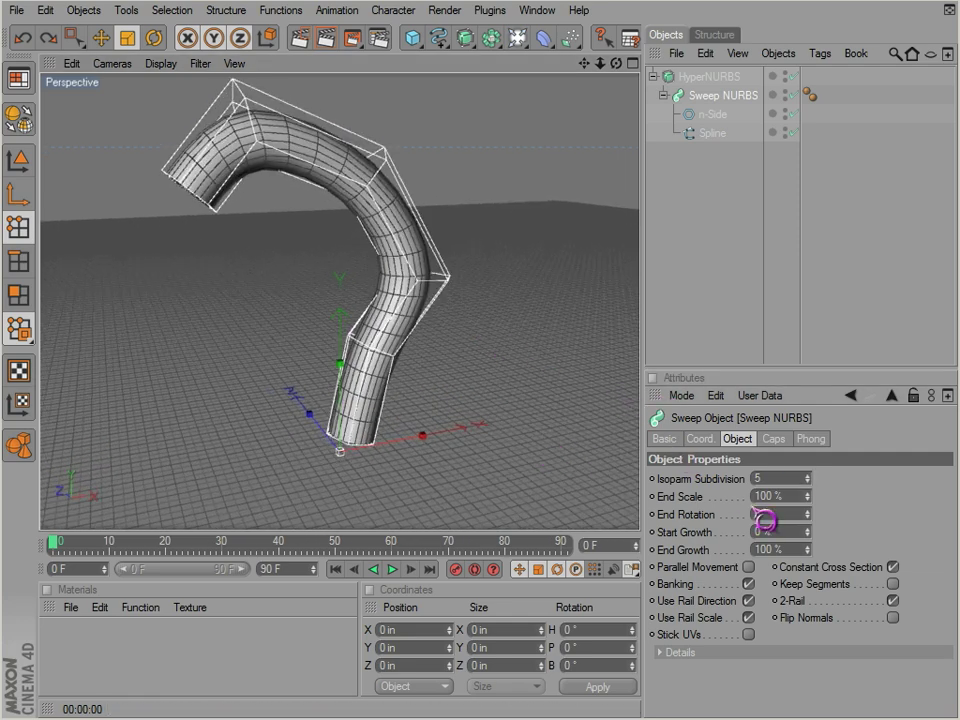
mouse_move(810, 514)
left_mouse_down()
mouse_move(823, 545)
mouse_move(819, 516)
mouse_move(827, 562)
mouse_move(809, 535)
mouse_move(827, 567)
mouse_move(819, 526)
left_mouse_up()
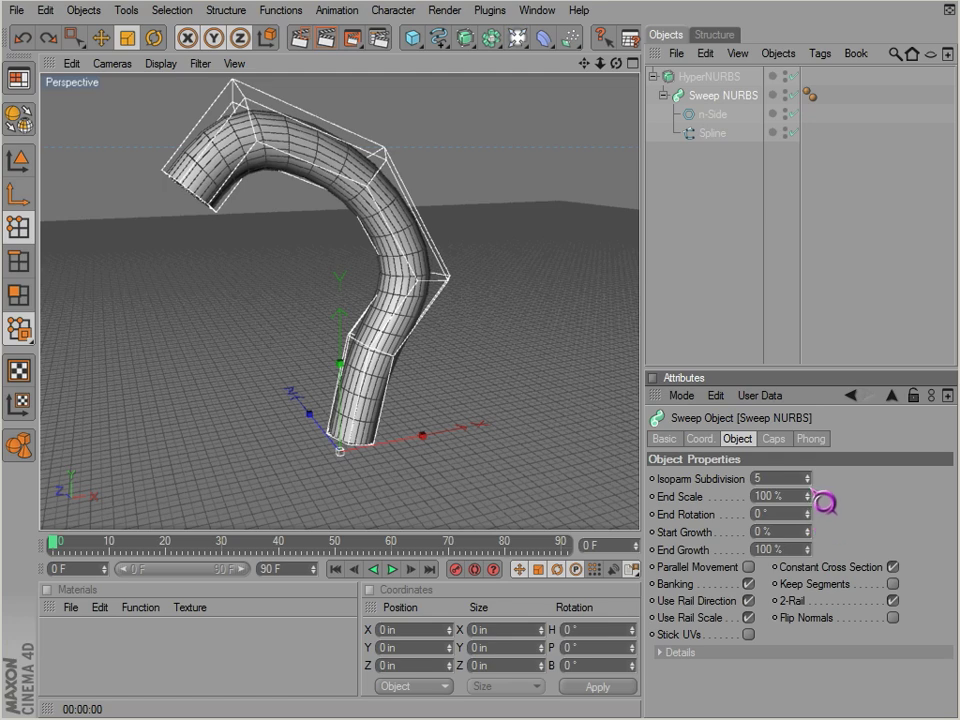
left_click_drag(821, 510, 527, 415)
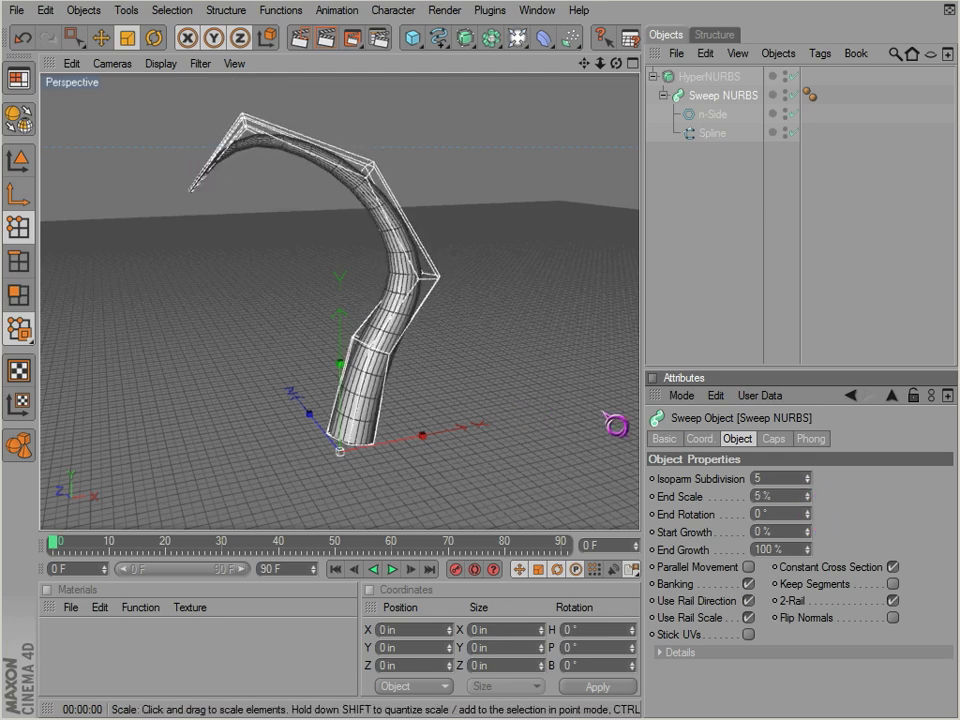
mouse_move(591, 413)
left_mouse_down("alt")
mouse_move(553, 454)
mouse_move(531, 362)
mouse_move(519, 336)
mouse_move(508, 343)
left_mouse_up("alt")
key("ctrl+r")
right_click_drag(549, 454, 465, 300, "alt")
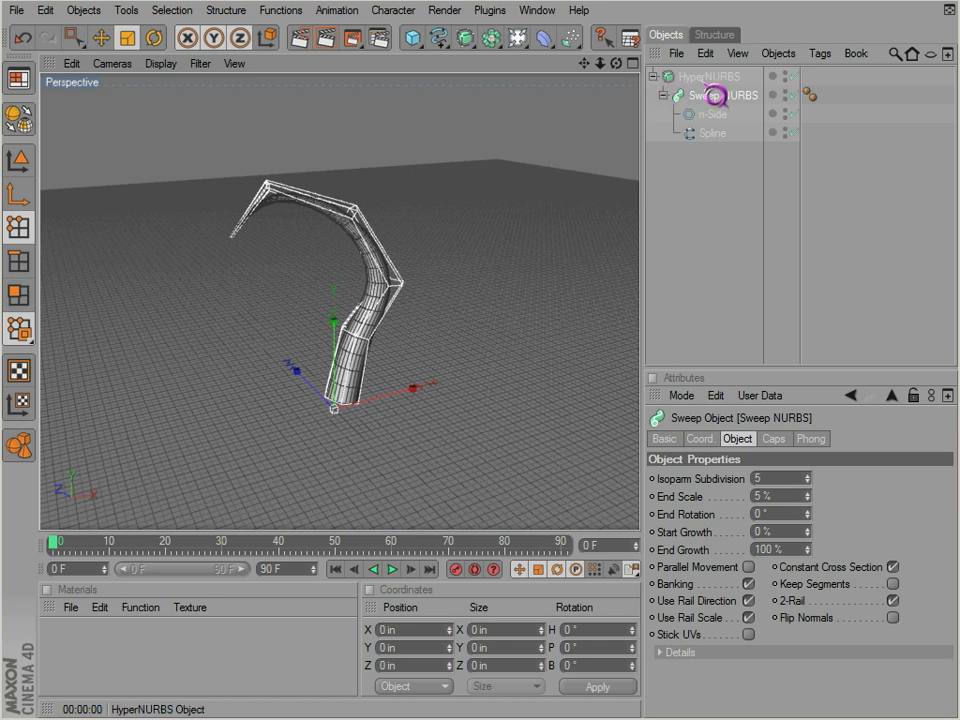
Delete the HyperNURBS object together with the Sweep NURBS and splines inside it
left_click(708, 80)
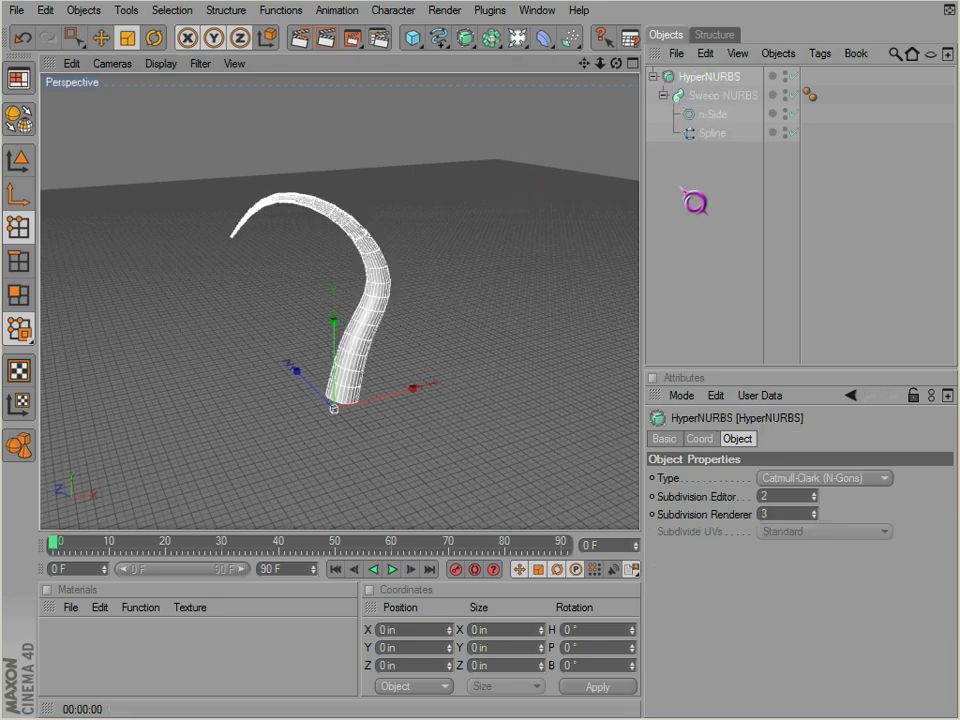
left_click(738, 201)
left_click(690, 77)
key("Delete")
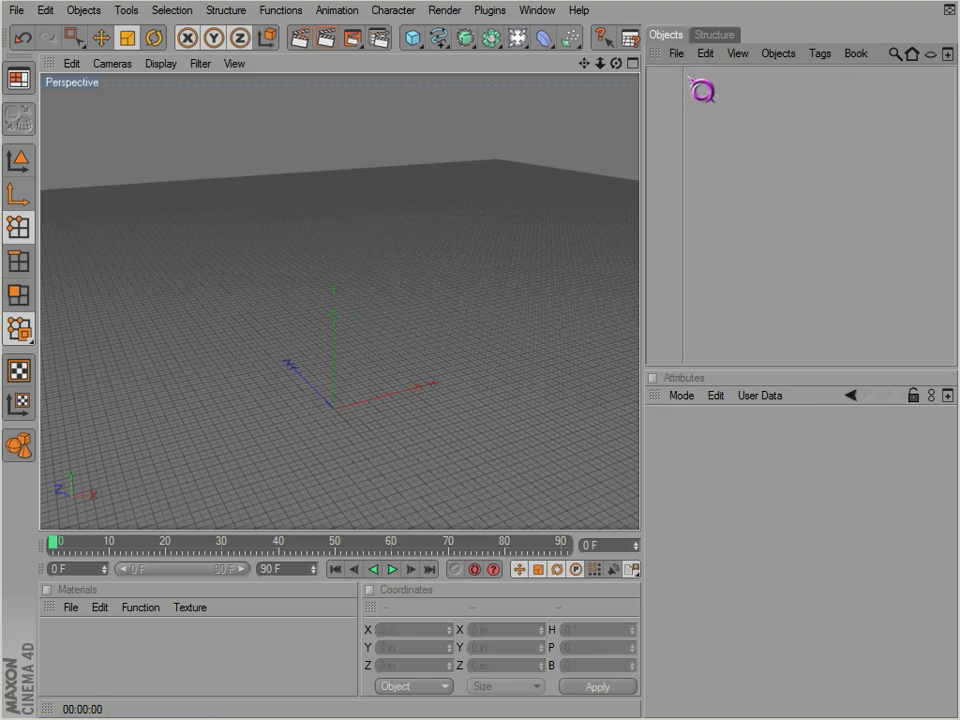
Add a Bezier NURBS object to the empty scene
left_click(465, 37)
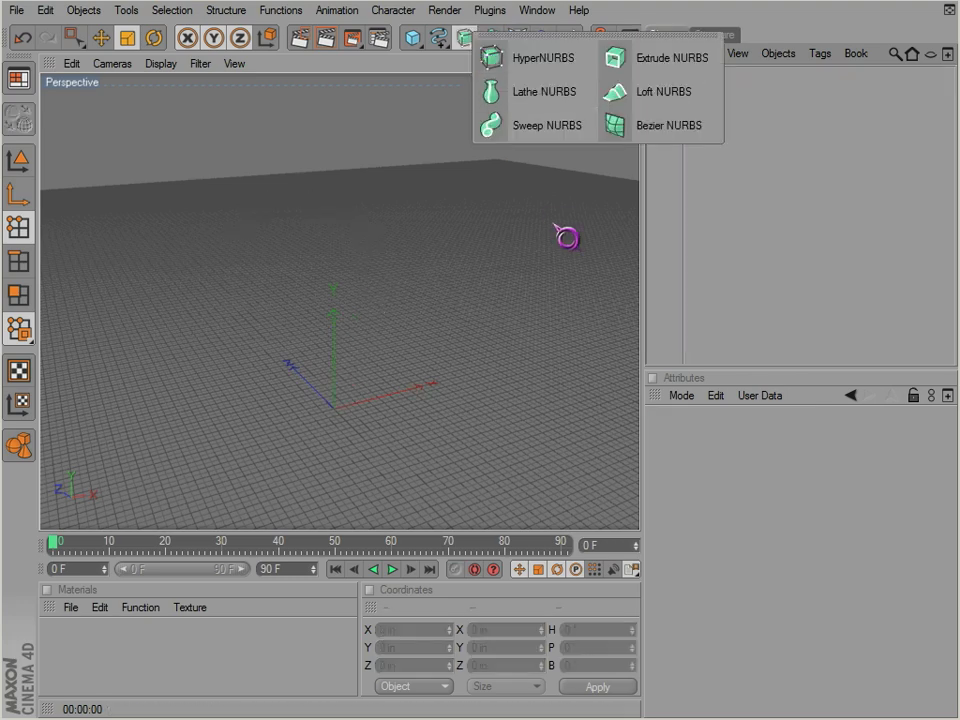
left_click(668, 125)
scroll(505, 277, "up", 5)
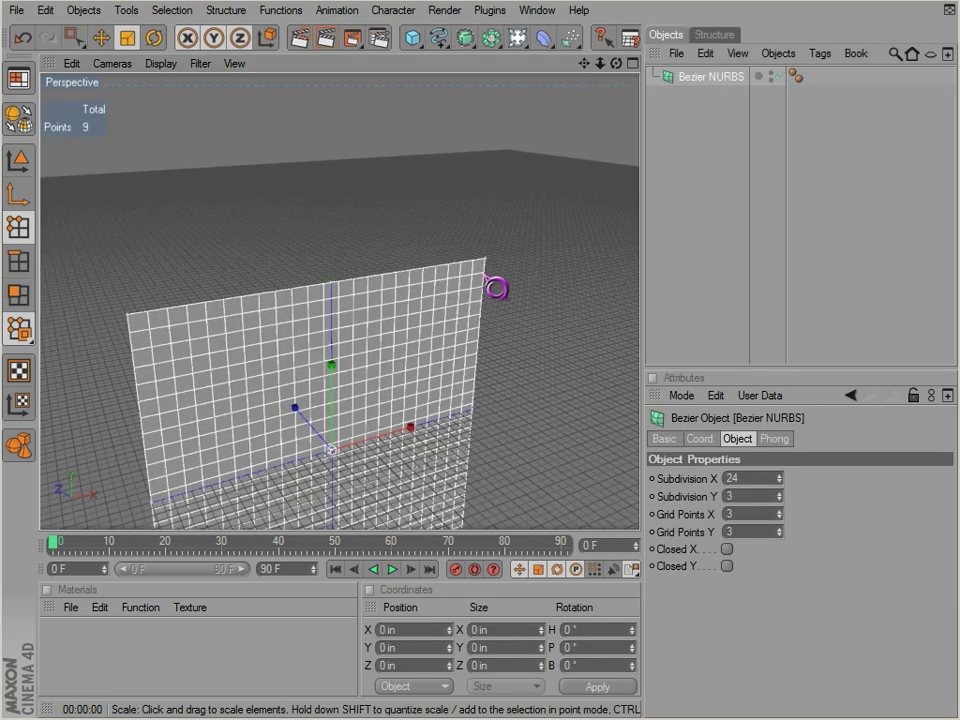
middle_click_drag(457, 326, 438, 257, "alt")
scroll(455, 328, "down", 2)
left_click_drag(548, 455, 548, 455, "alt")
Use Live Selection to pull the Bezier surface's centre control point along Z to about -223 in
left_click_drag(74, 40, 92, 88)
left_click(330, 333)
left_click_drag(345, 323, 401, 294)
left_click_drag(548, 455, 549, 454)
Set the Bezier NURBS to 5 grid points in X and Y, with a Subdivision Y of 7
left_click(688, 78)
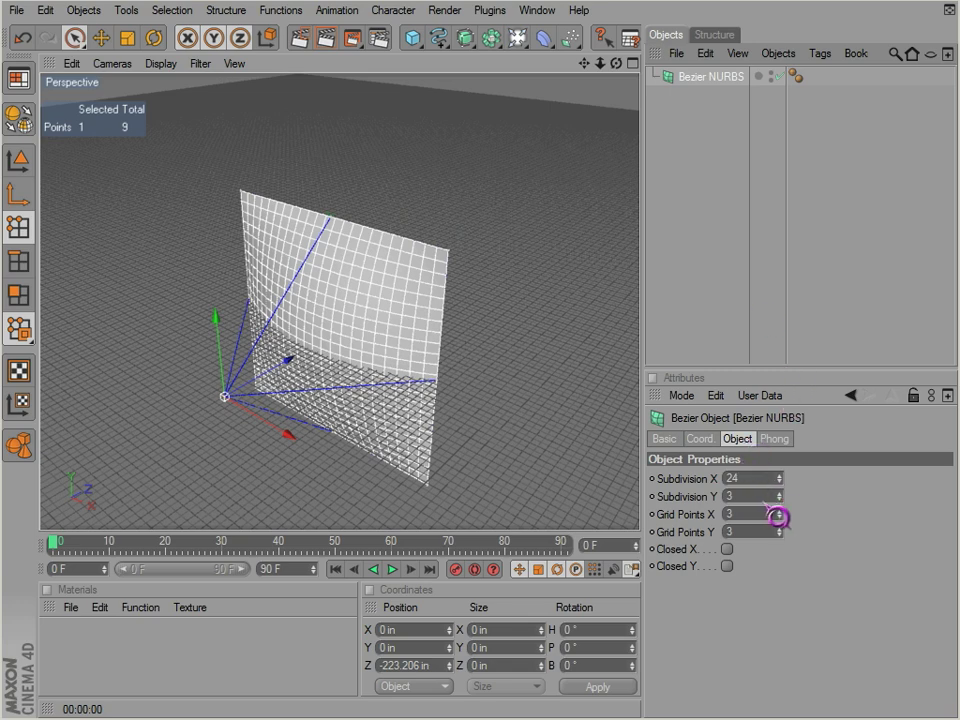
left_click(779, 510)
left_click(779, 510)
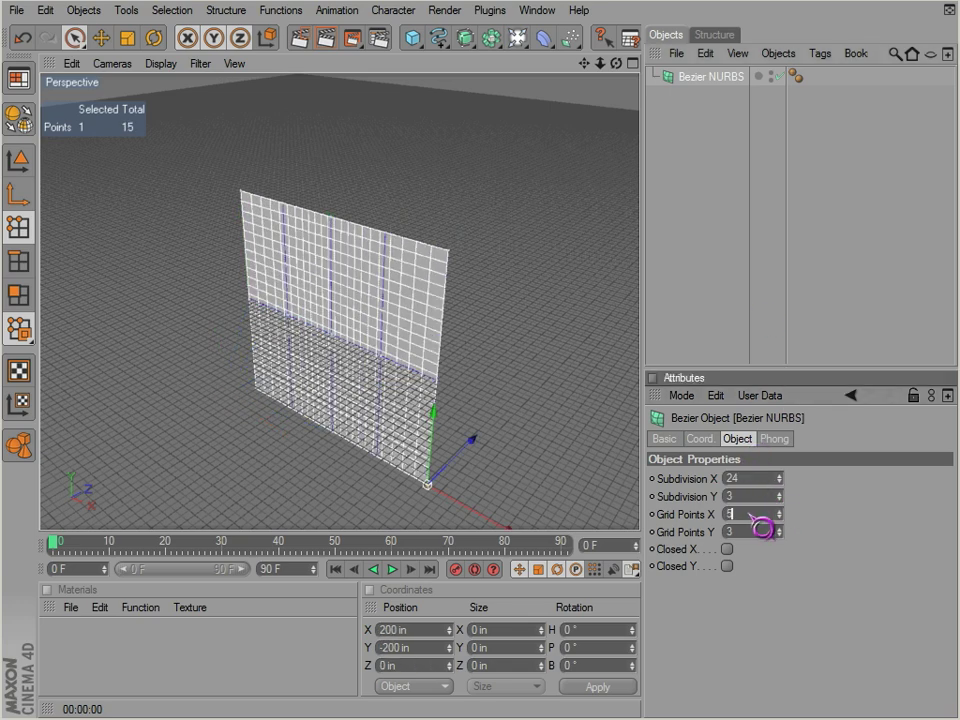
scroll(742, 532, "up", 2)
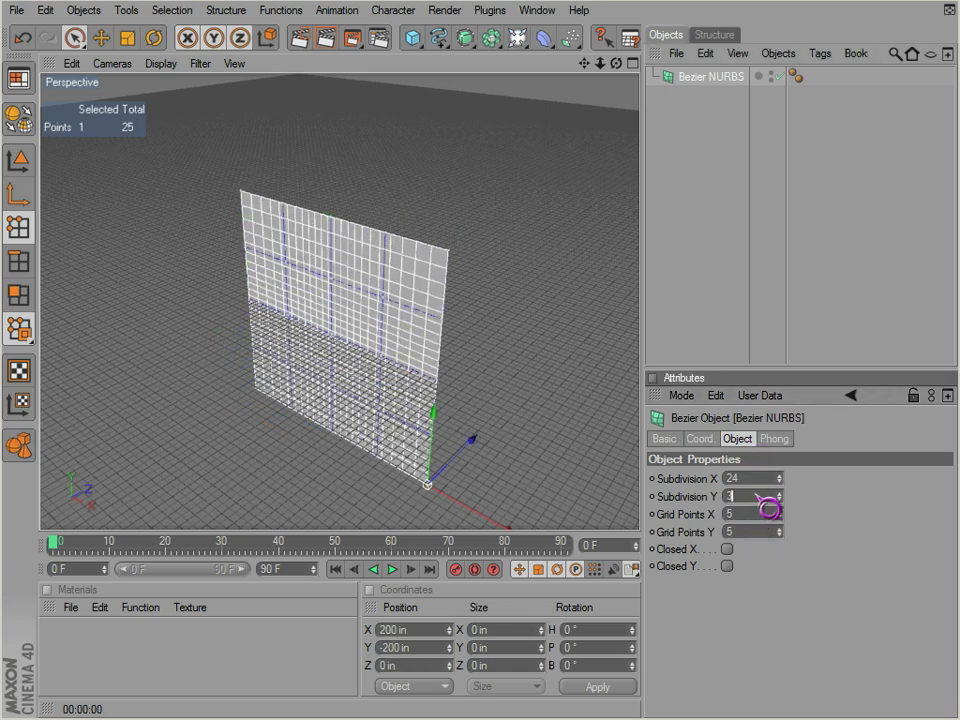
scroll(757, 495, "up", 3)
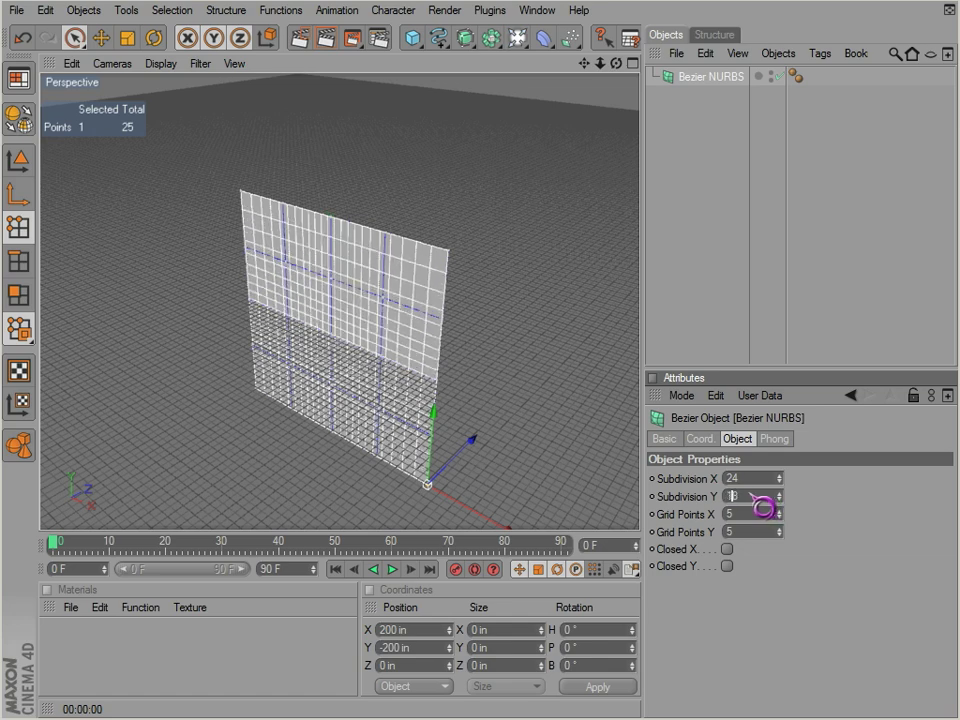
Pull the upper-middle control point toward negative Z and push the one at X 100, Y -100 to Z about 196 in
left_click(331, 279)
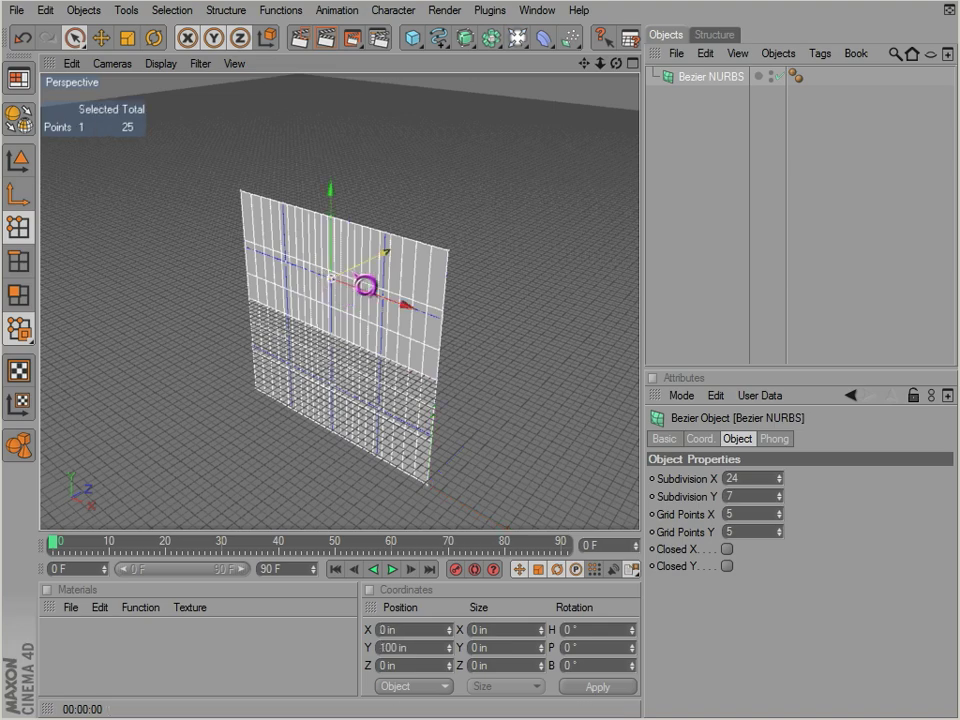
left_click_drag(356, 269, 321, 285)
left_click_drag(549, 455, 375, 283)
mouse_move(386, 425)
left_mouse_down()
mouse_move(383, 408)
mouse_move(551, 452)
mouse_move(385, 411)
left_mouse_up()
left_click_drag(551, 452, 321, 333, "alt")
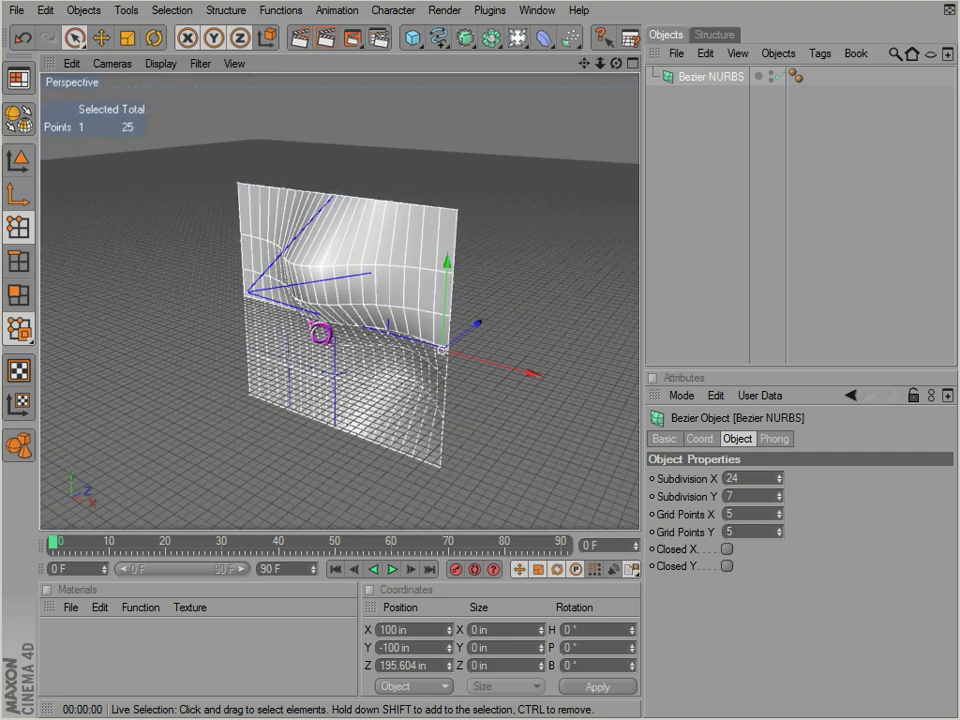
Convert the Bezier NURBS into an editable polygon object, then undo the conversion
left_click(19, 117)
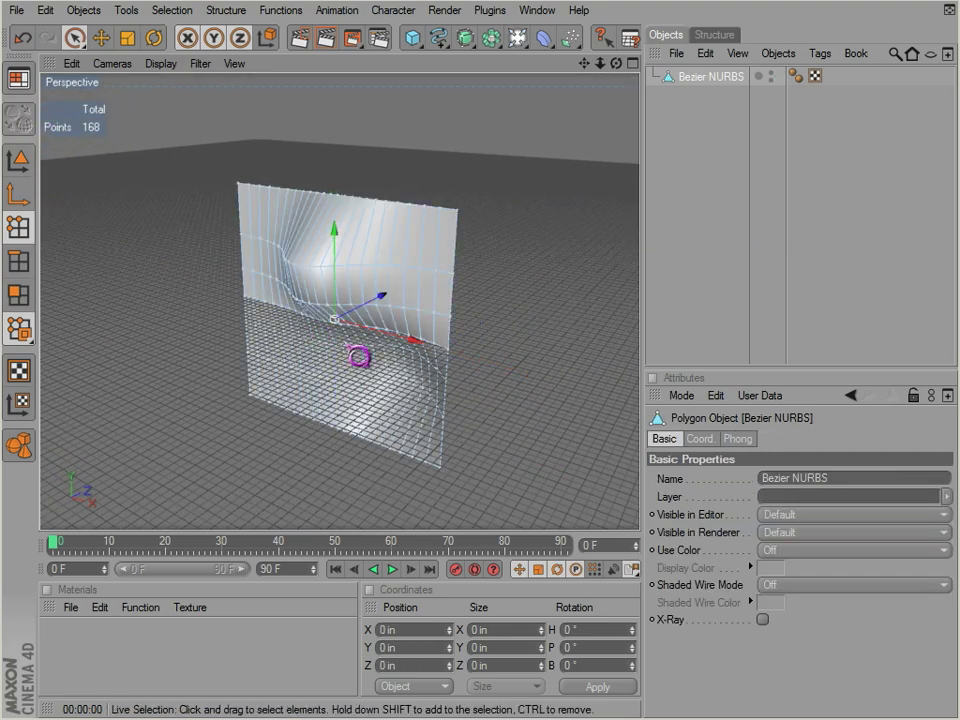
mouse_move(307, 358)
left_mouse_down("alt")
mouse_move(555, 434)
mouse_move(538, 441)
mouse_move(299, 369)
mouse_move(537, 442)
mouse_move(313, 386)
left_mouse_up("alt")
key("ctrl+z")
Render a preview of the deformed Bezier surface in the perspective view
key("ctrl+r")
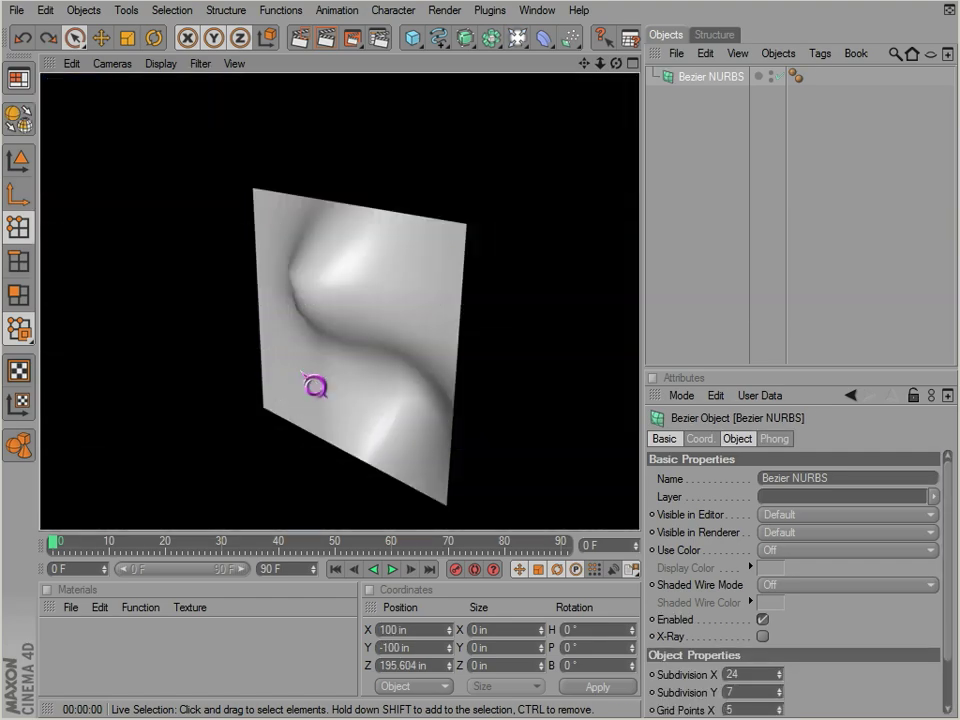
scroll(326, 373, "down", 1)
scroll(331, 368, "up", 2)
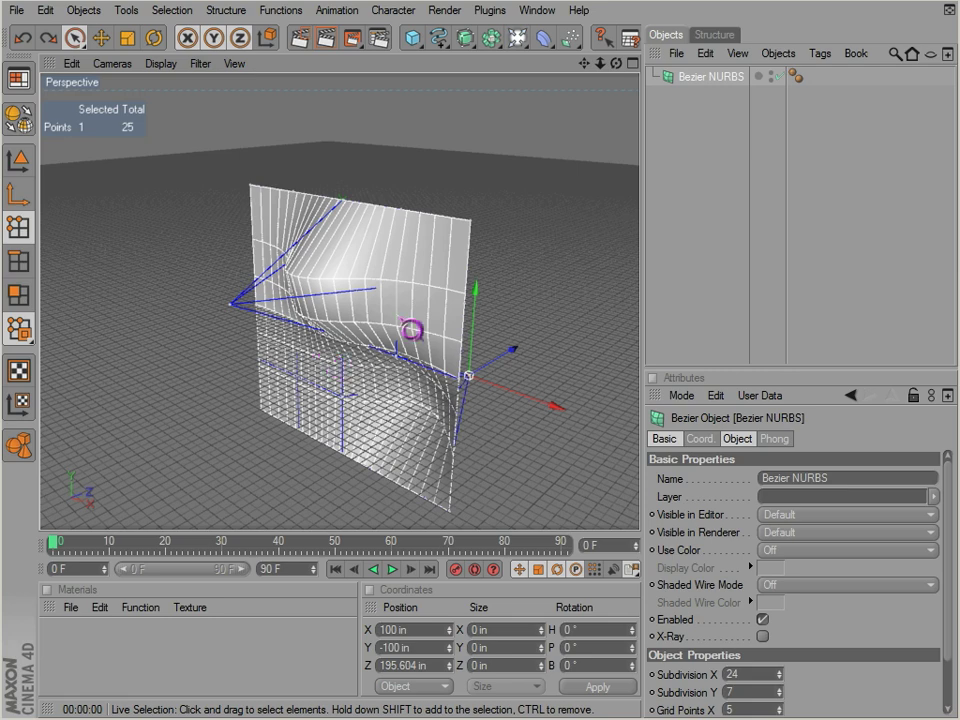
Delete the Bezier NURBS object from the scene
left_click(704, 123)
left_click(700, 77)
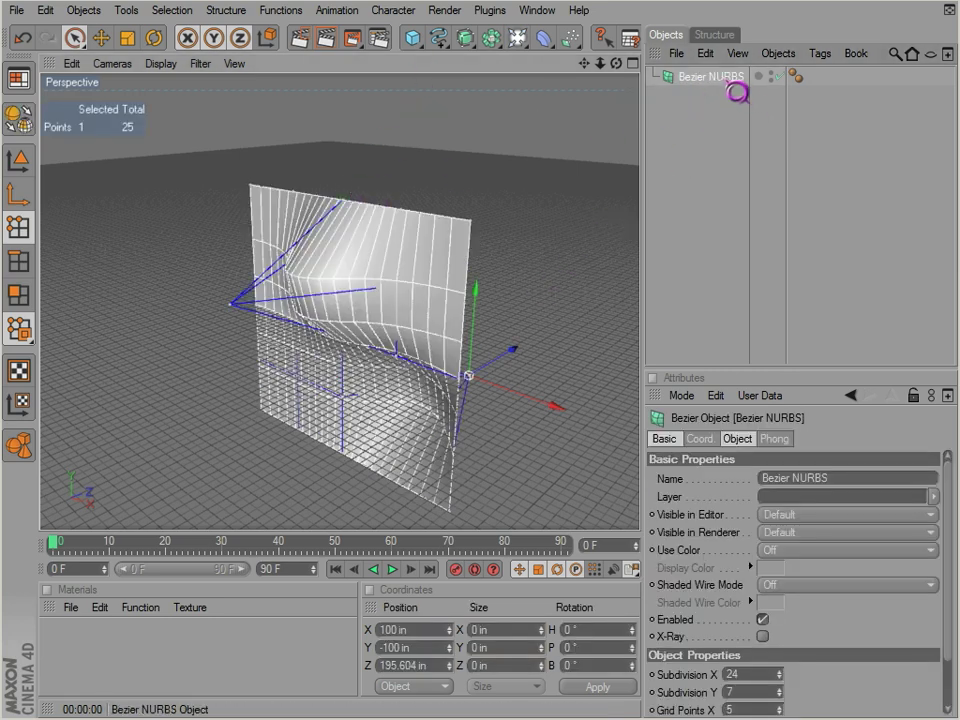
key("Delete")
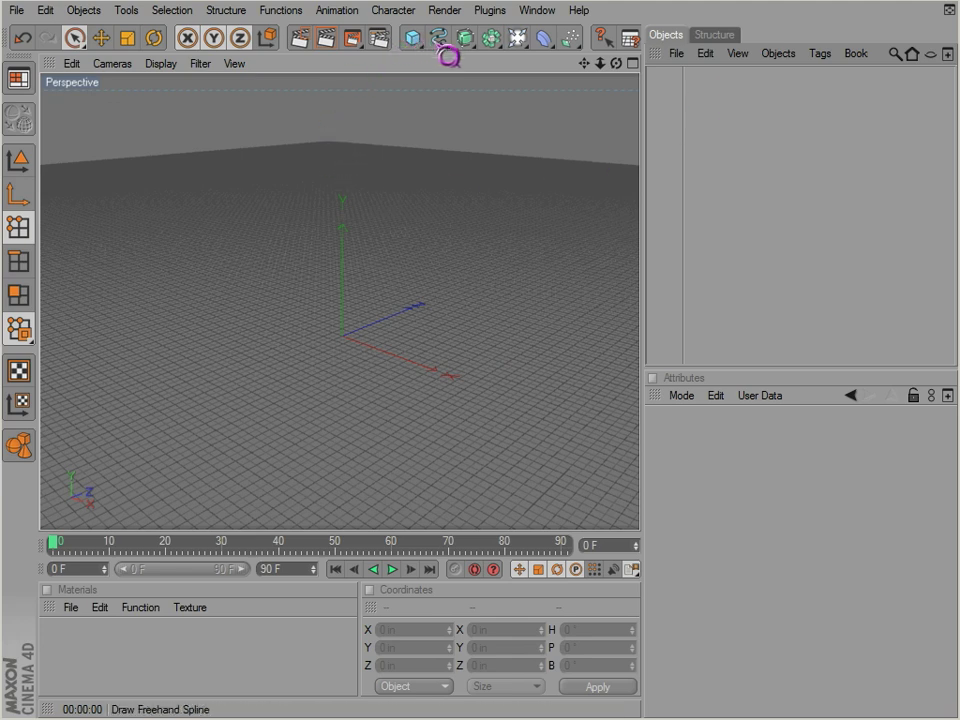
Add a cube and a HyperNURBS object, and place the cube inside the HyperNURBS
left_click_drag(468, 42, 451, 78)
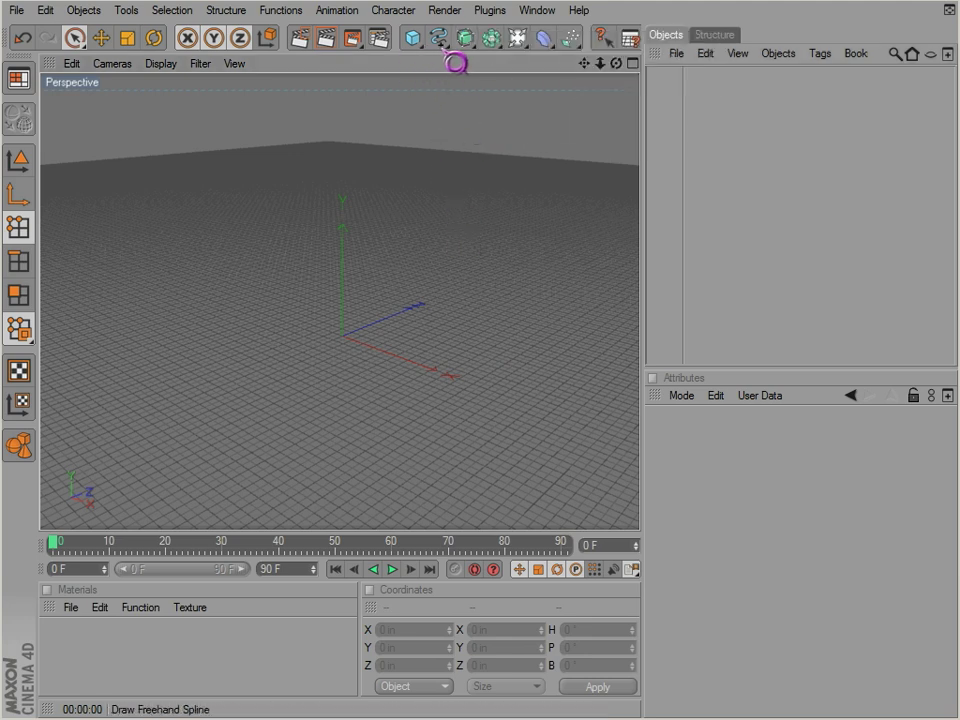
left_click(416, 42)
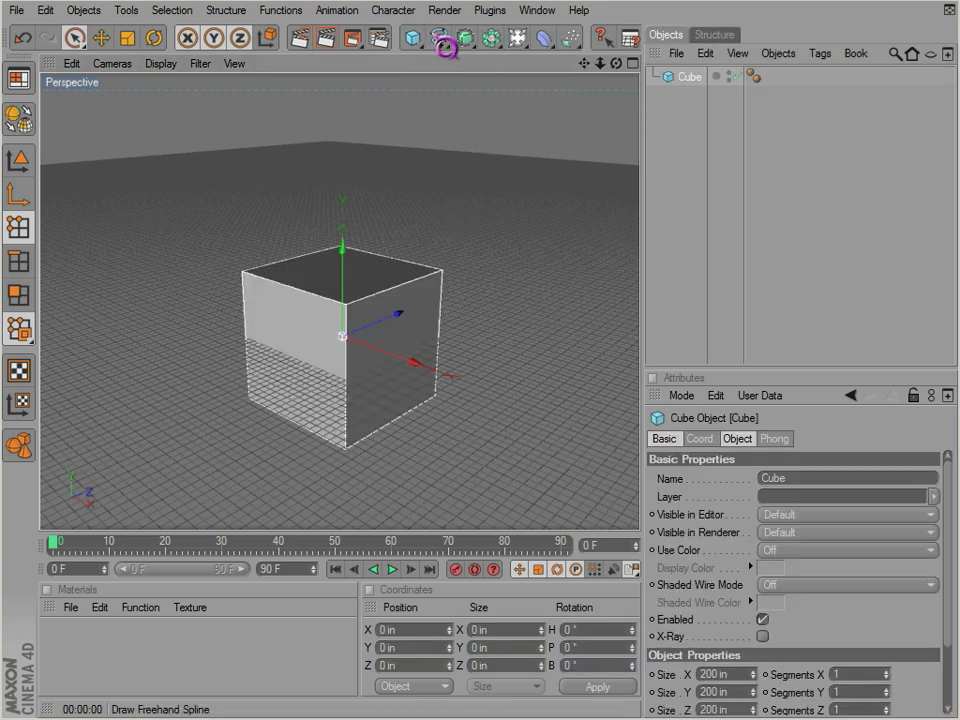
left_click(465, 39)
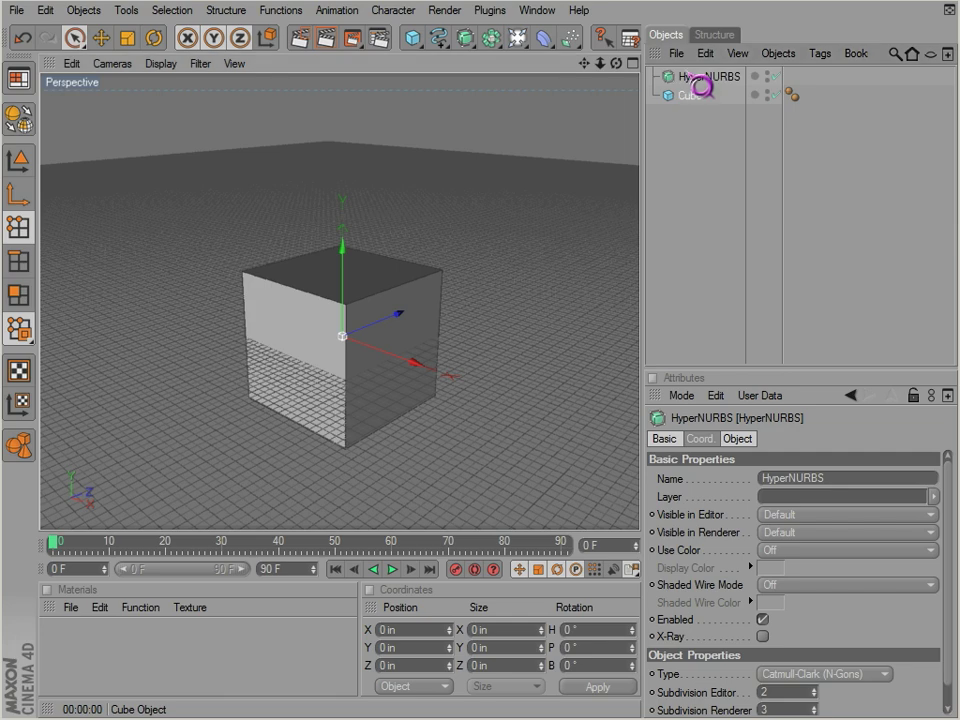
left_click_drag(700, 93, 698, 78)
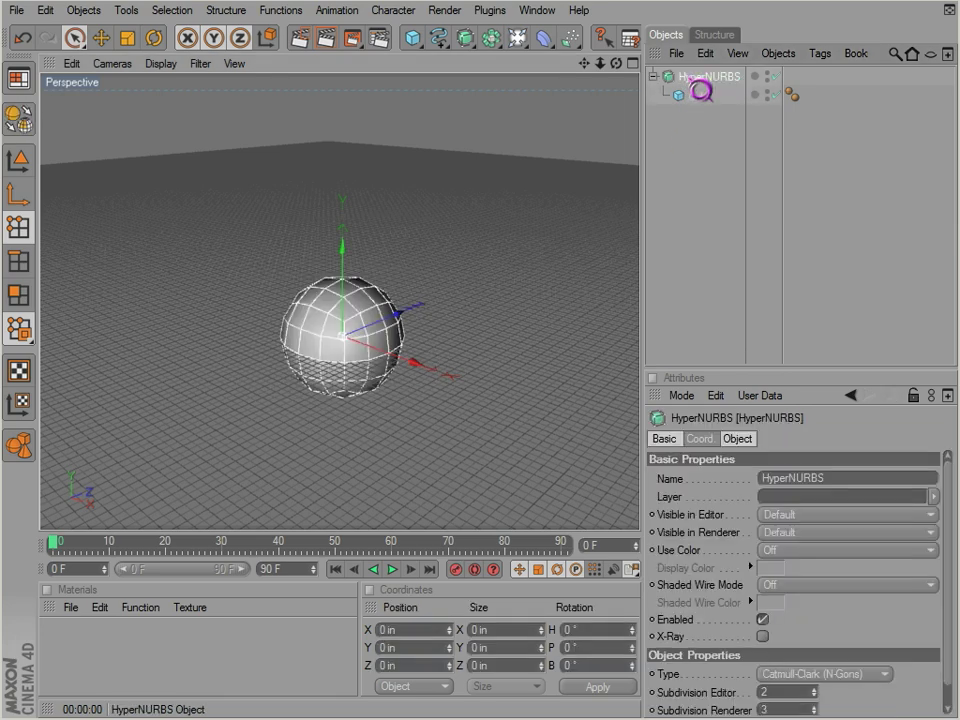
Set the cube's X, Y and Z segments to 8 each
left_click(698, 97)
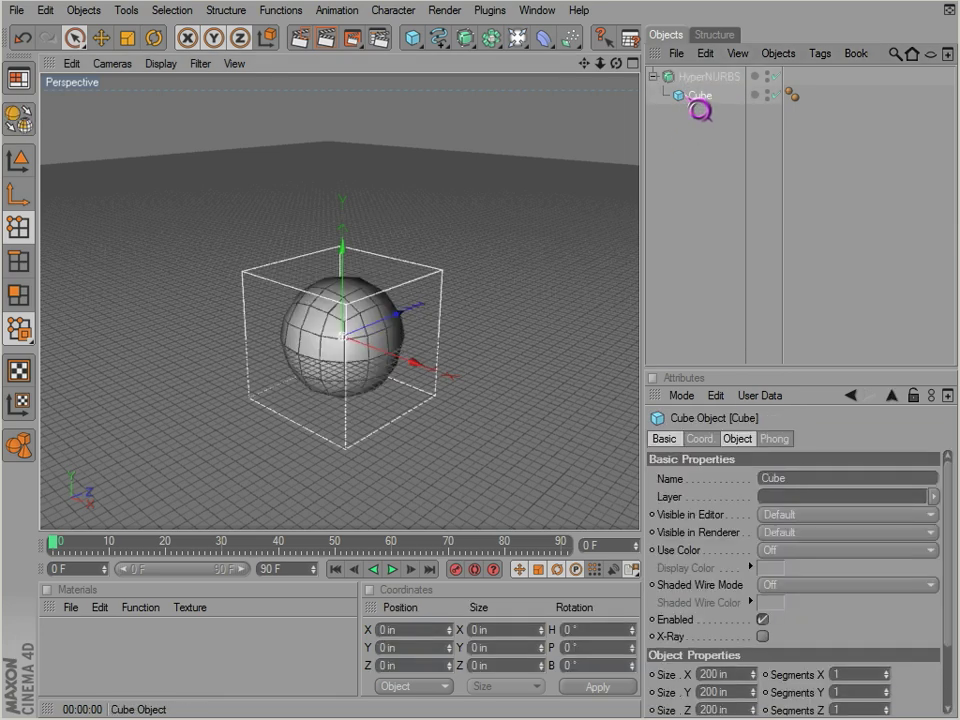
left_click(850, 674)
scroll(851, 674, "up", 5)
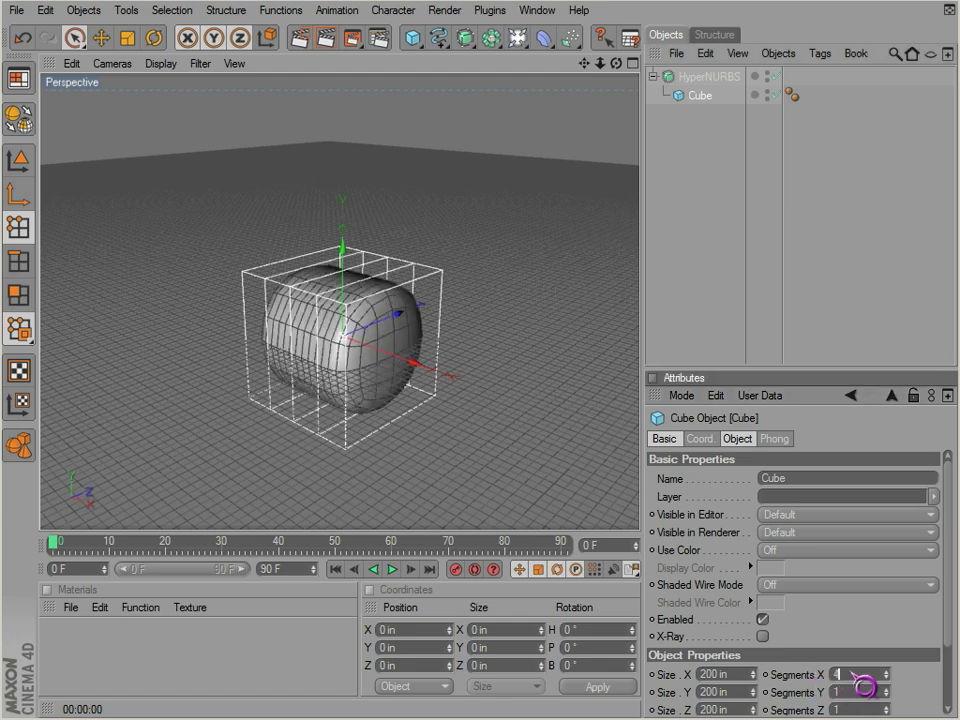
left_click(845, 690)
scroll(845, 690, "up", 6)
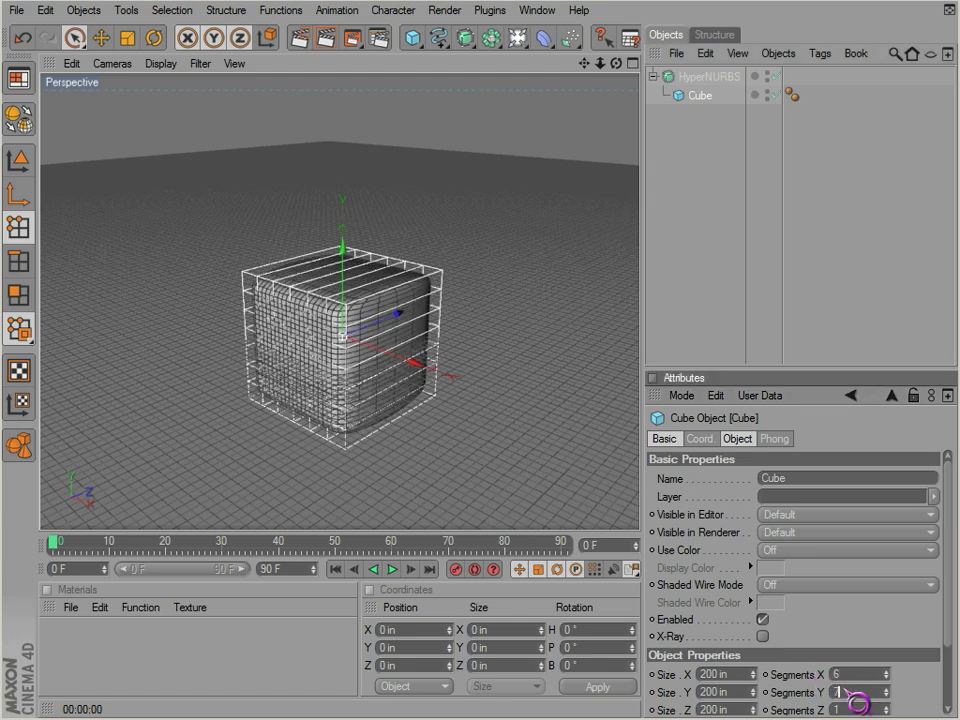
left_click(846, 709)
scroll(846, 709, "up", 6)
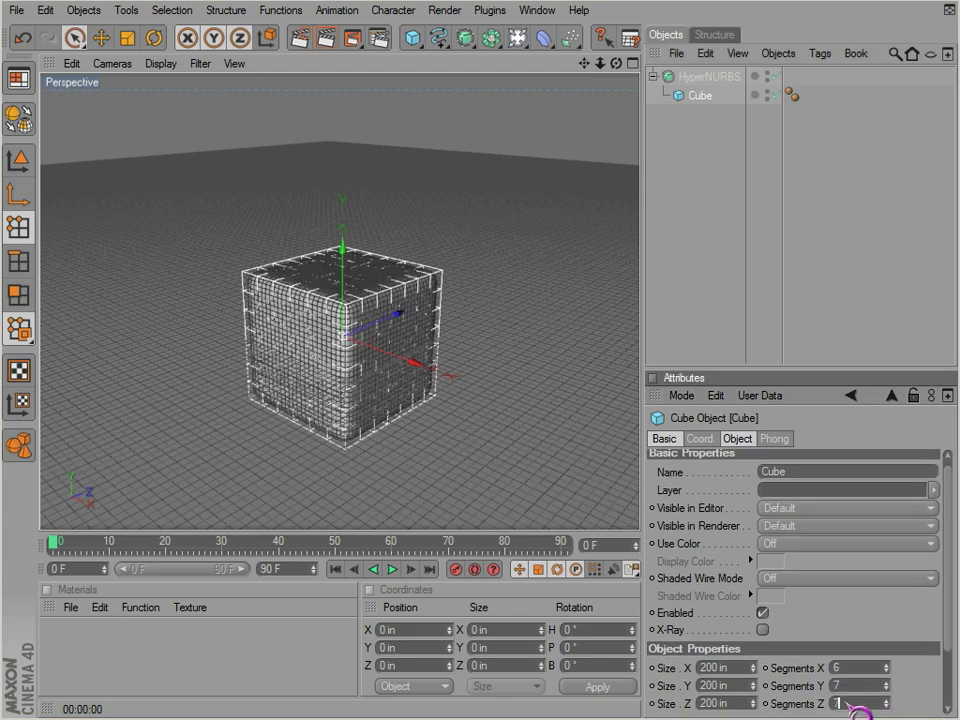
left_click(854, 669)
scroll(854, 669, "up", 2)
left_click(850, 685)
scroll(850, 685, "up", 1)
left_click(843, 703)
scroll(843, 703, "up", 1)
Make the cube editable and select polygons on its positive X side in polygon mode
left_click(686, 82)
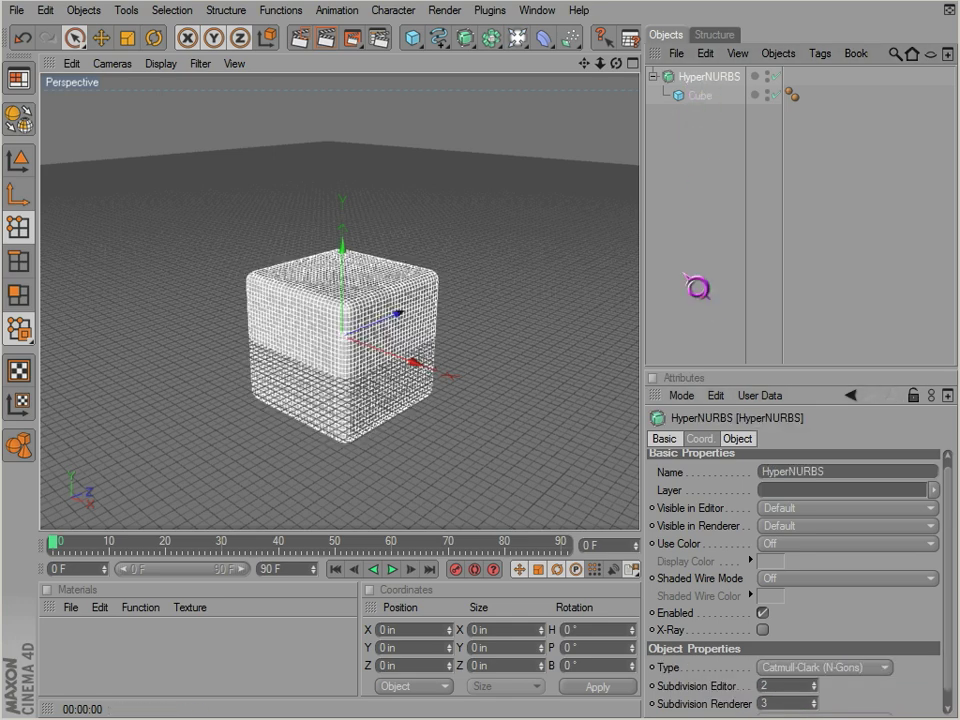
left_click(700, 95)
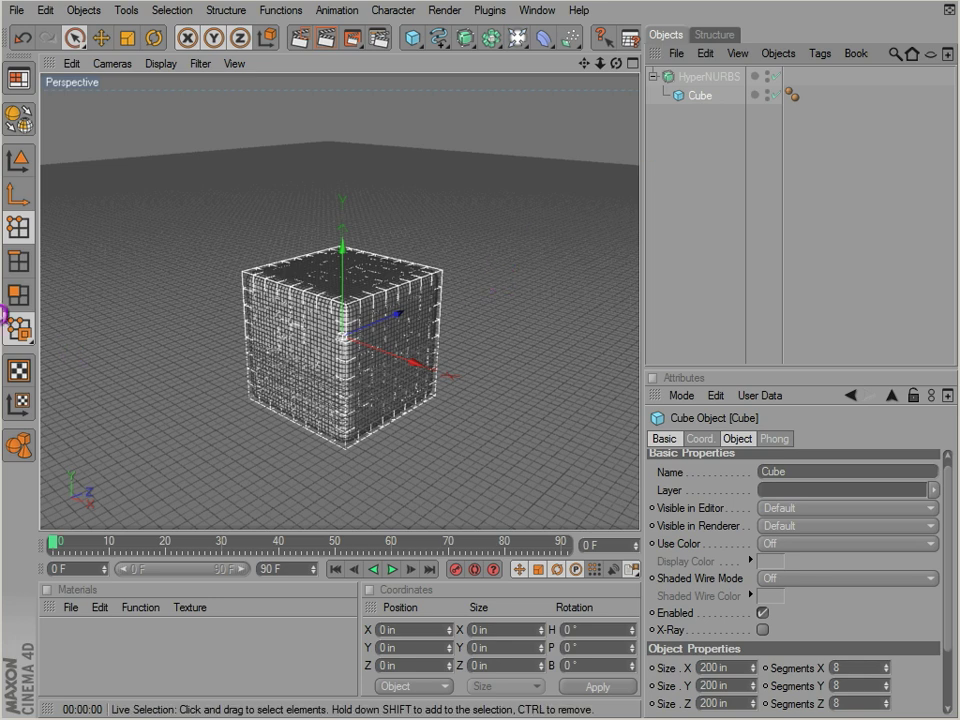
left_click(18, 119)
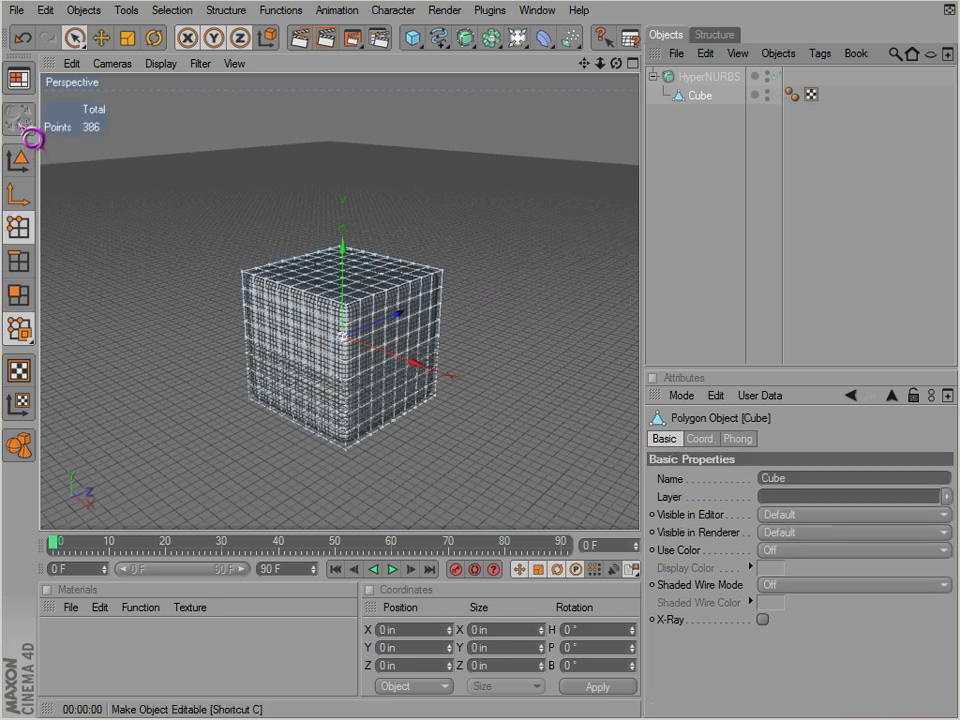
left_click(23, 292)
left_click(385, 362)
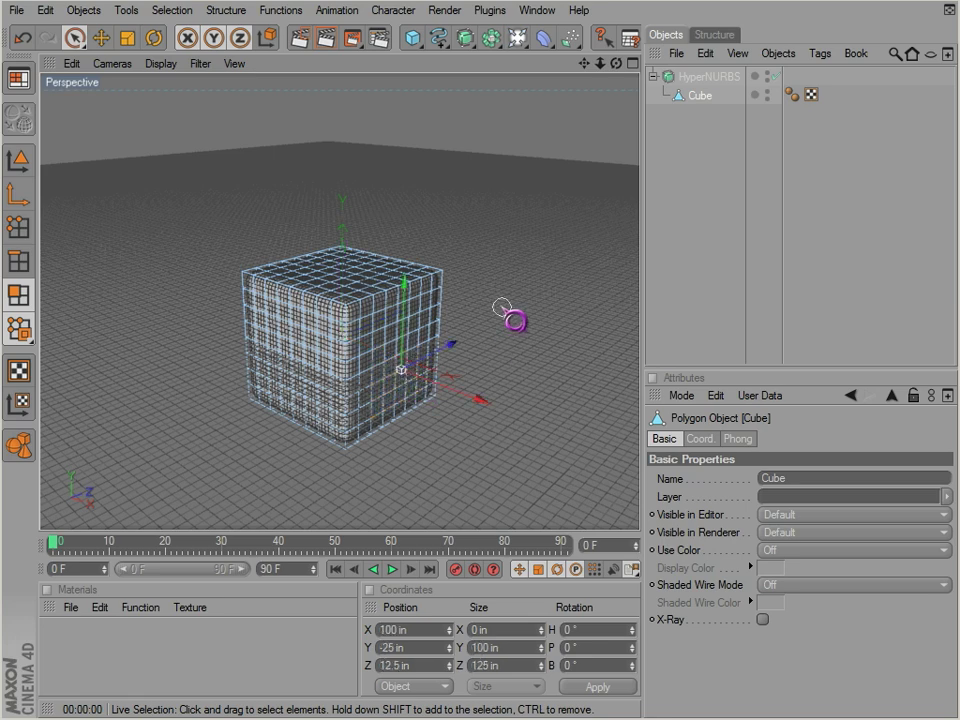
In edge mode, select a 75 in stretch of edges along the cube's top front border, excluding the neighbouring edges
left_click(18, 262)
left_click_drag(85, 286, 287, 288, "alt")
scroll(285, 359, "up", 3)
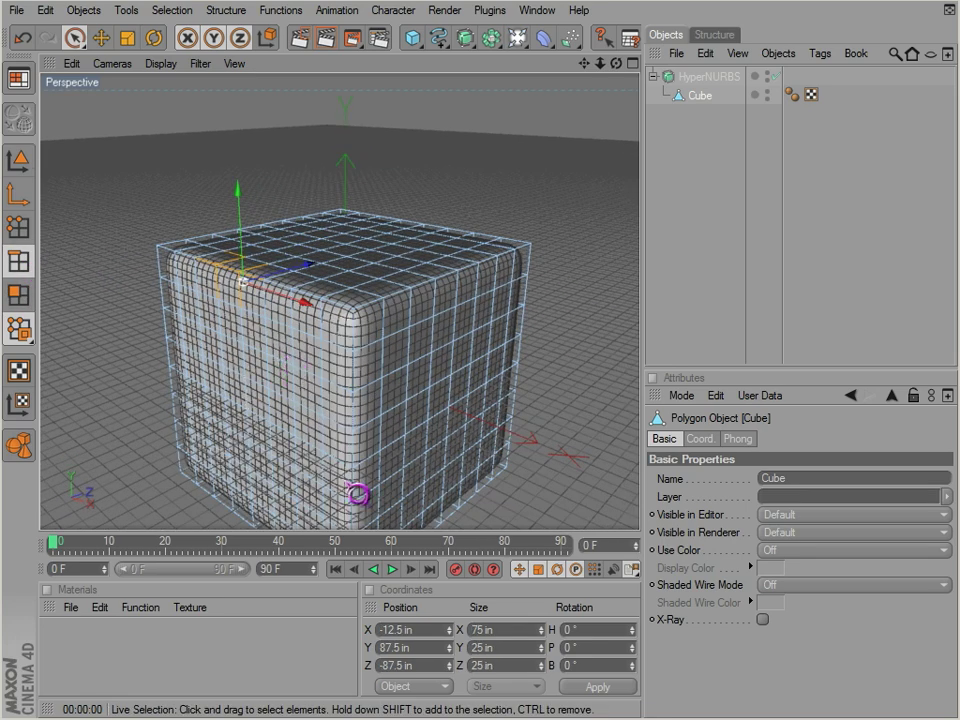
left_click_drag(352, 489, 551, 454, "alt")
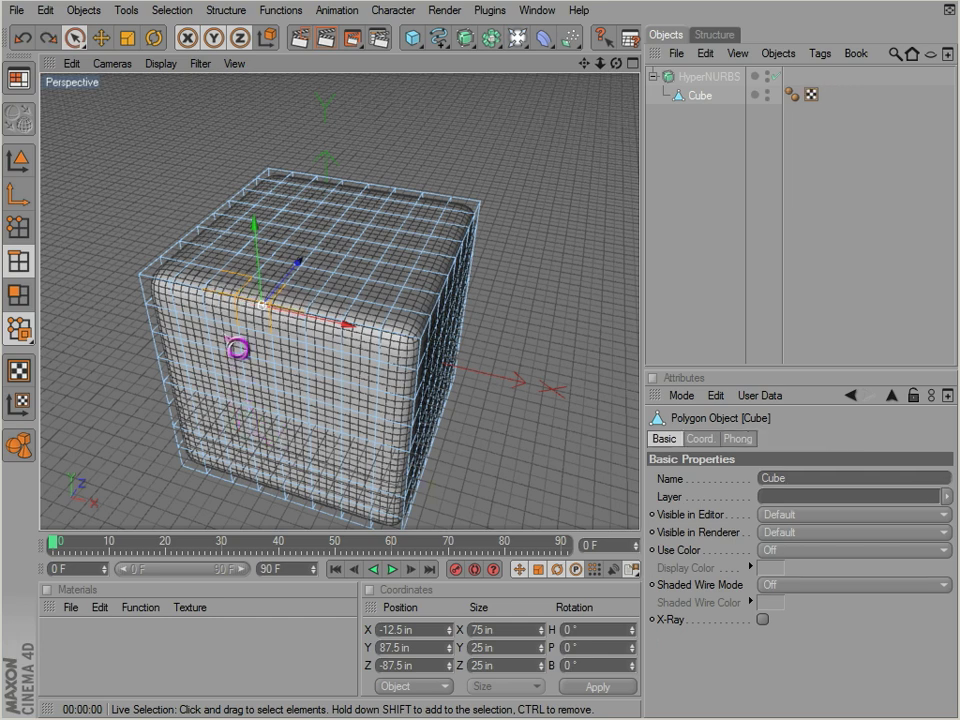
left_click(305, 292)
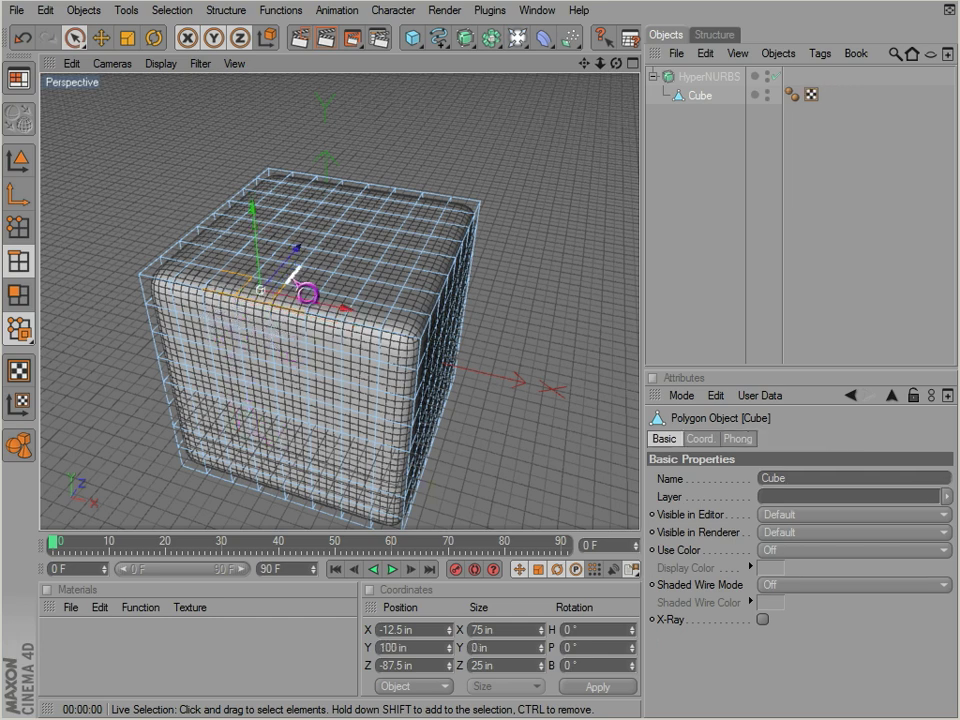
left_click(223, 274, "ctrl")
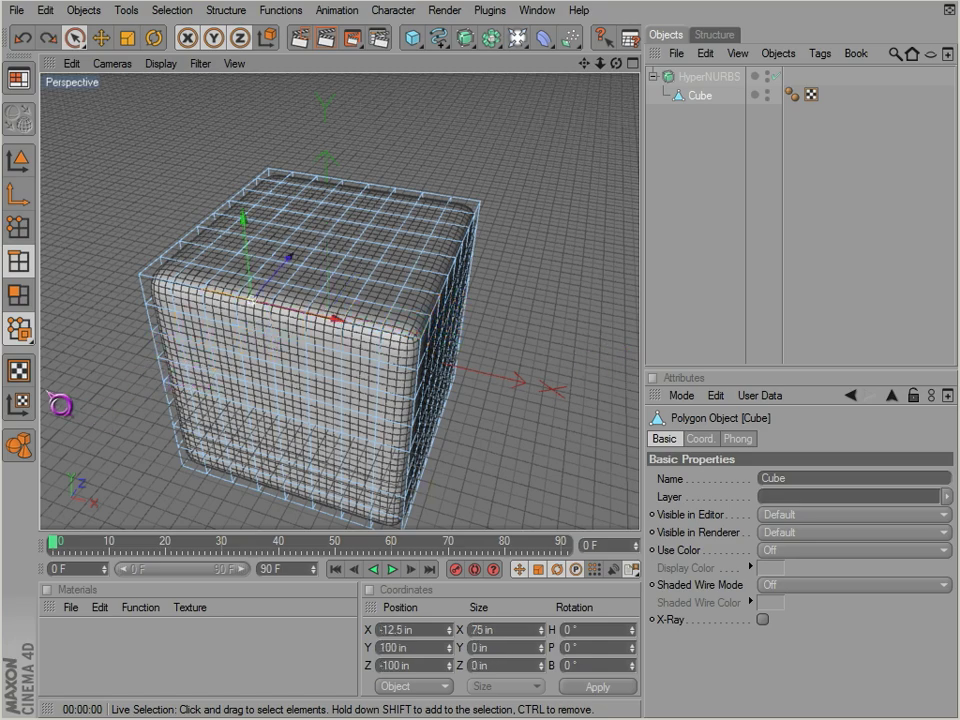
Apply HyperNURBS weighting to the selected top front edges, and turn off the HyperNURBS to view the weight tag on the cube
left_click_drag(626, 454, 551, 456)
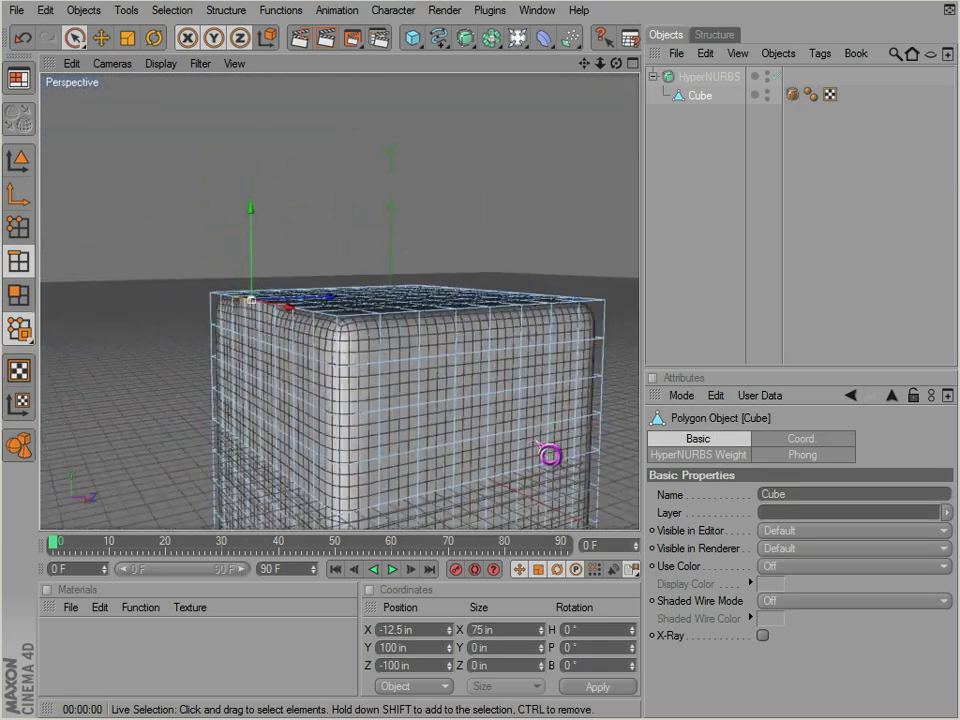
left_click_drag(550, 455, 550, 455, "alt")
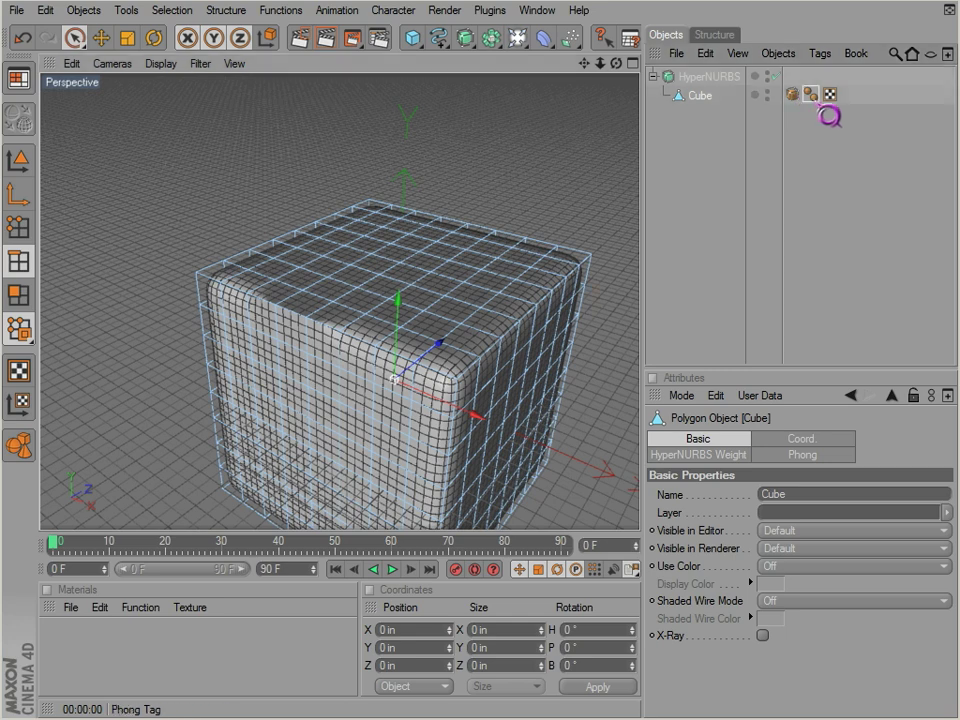
left_click(810, 95)
left_click(793, 95)
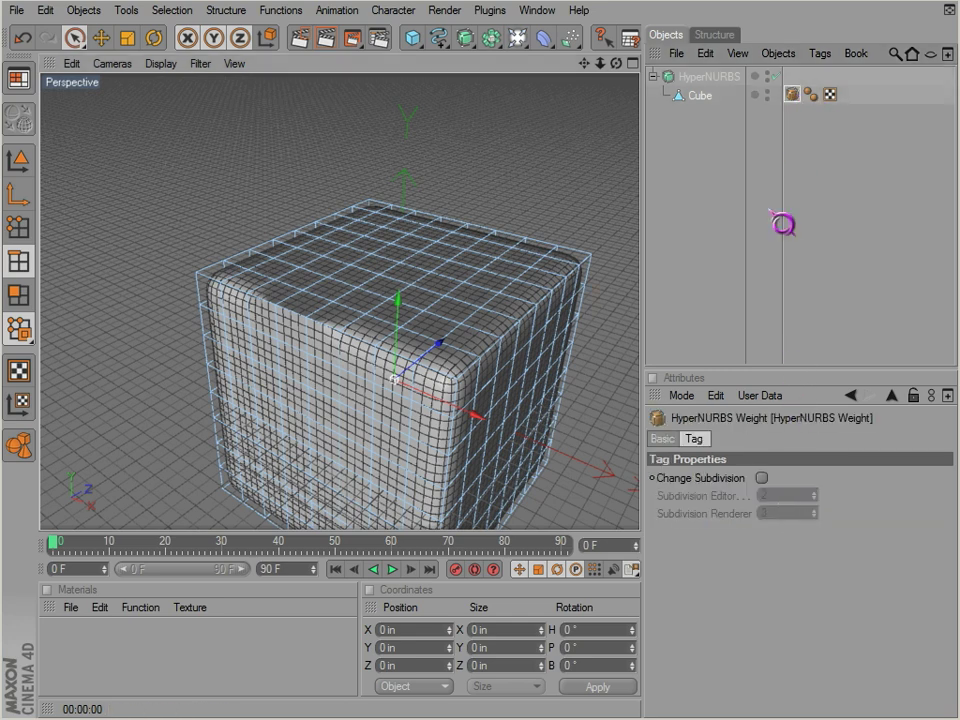
left_click(776, 77)
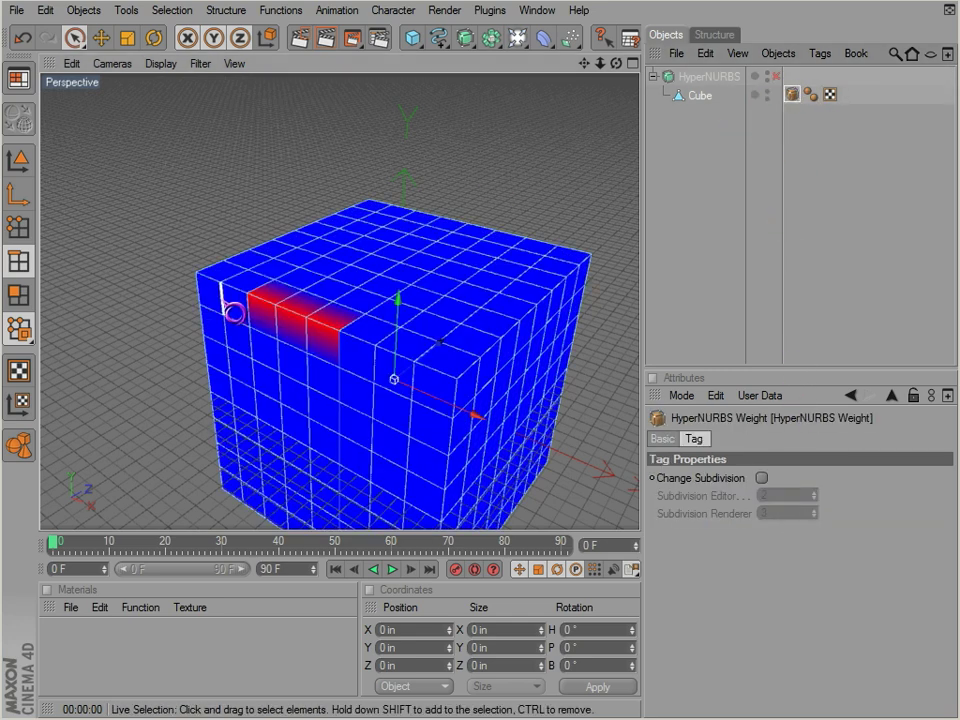
scroll(306, 350, "down", 3)
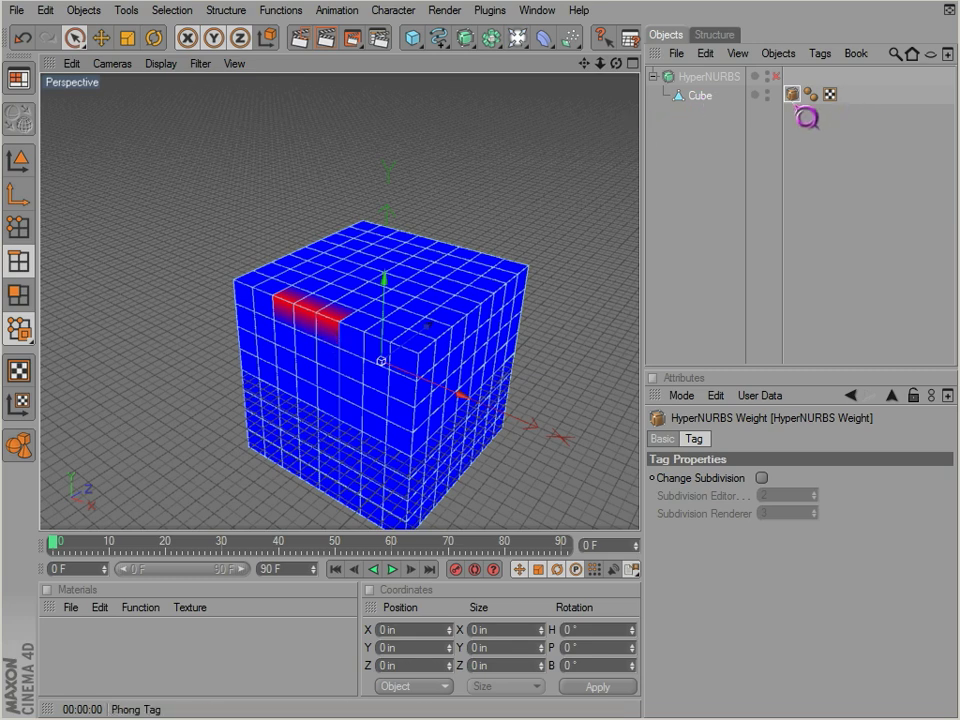
Delete the HyperNURBS Weight tag from the cube
key("Delete")
left_click(700, 95)
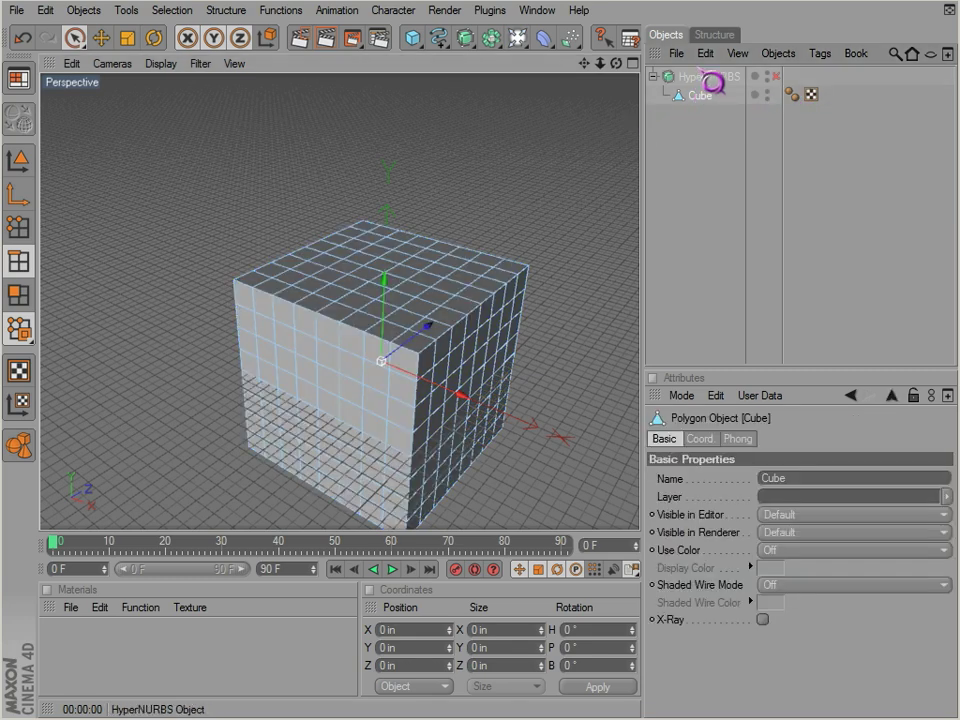
left_click(705, 76)
left_click(704, 270)
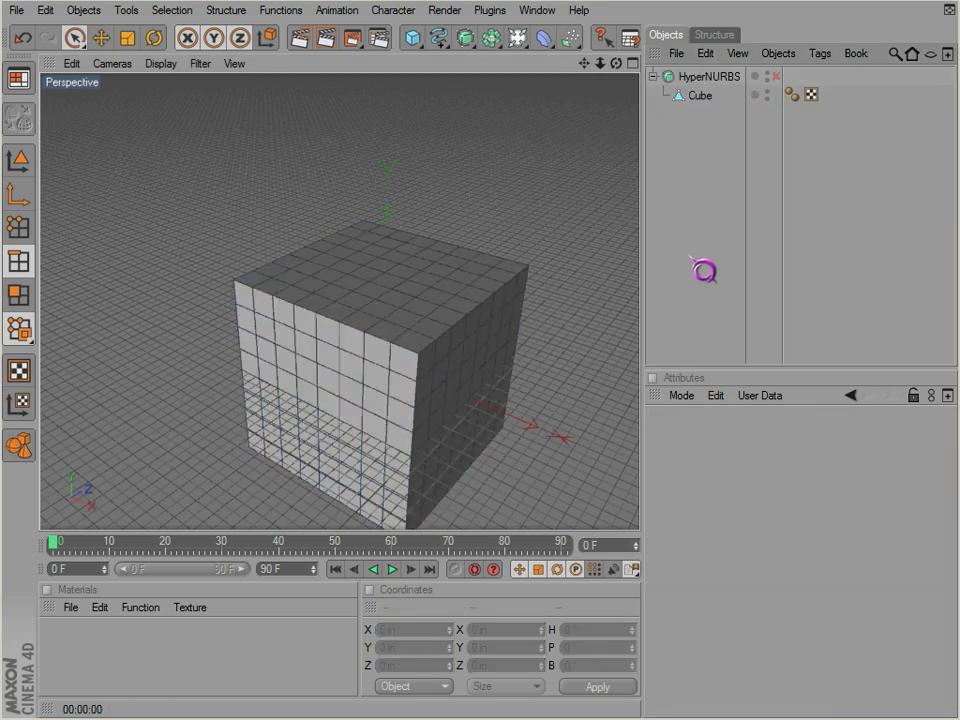
Open the HyperNURBS object's own properties and enable its smoothing of the cube
left_click(700, 76)
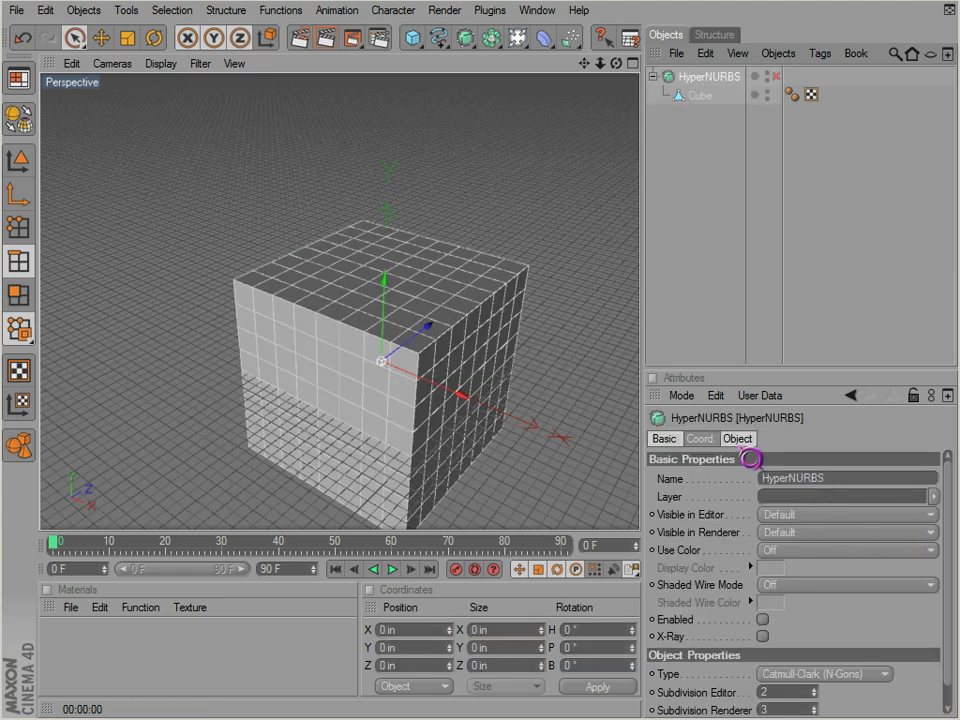
left_click(745, 442)
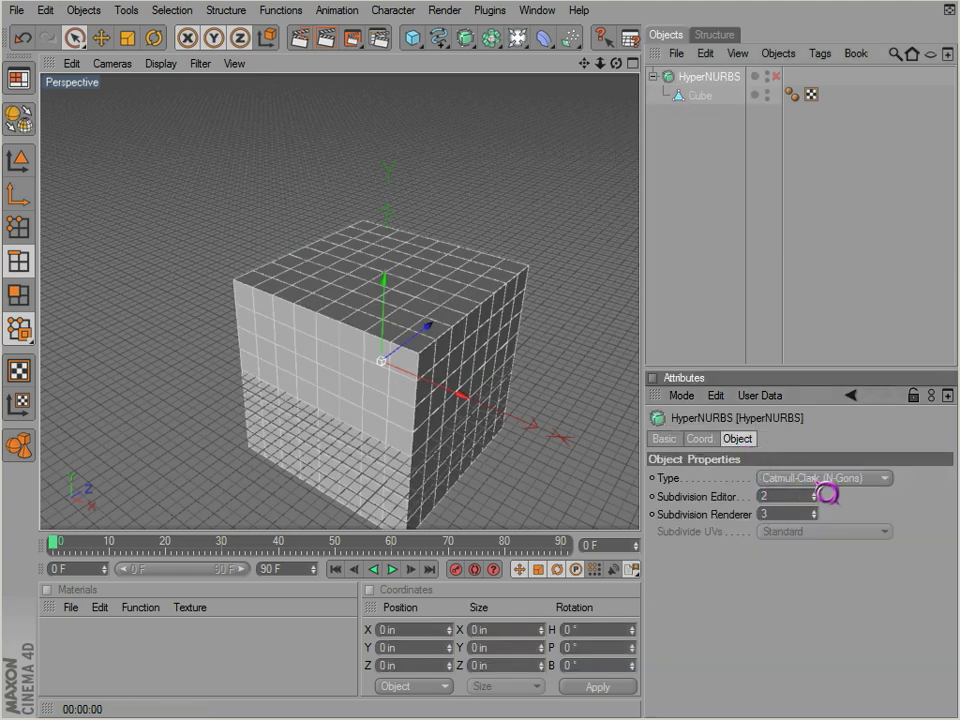
left_click(821, 484)
left_click(821, 478)
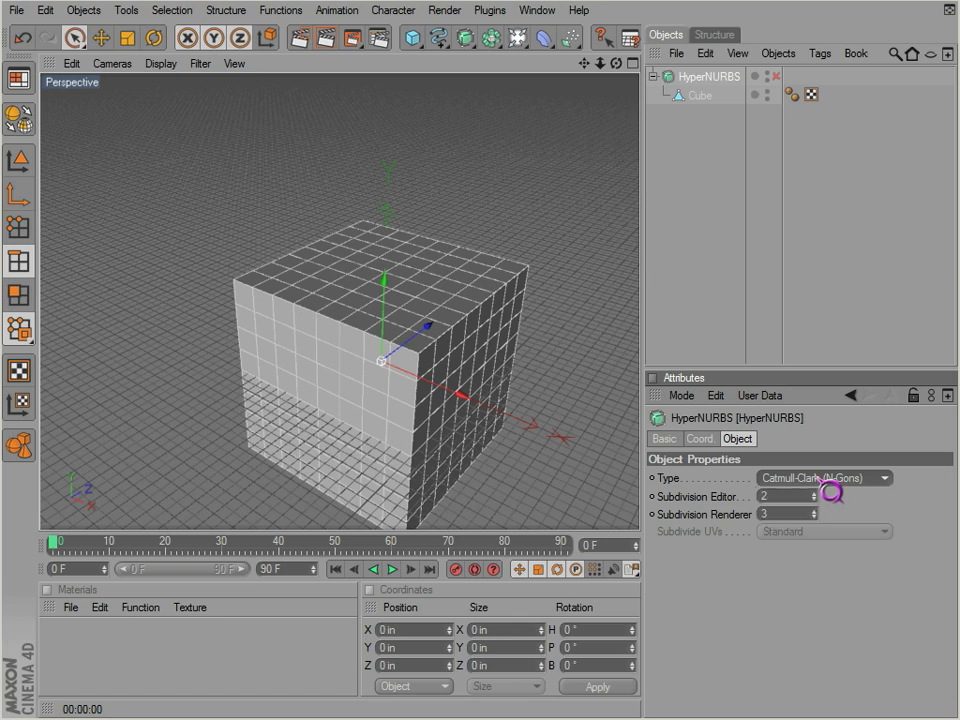
left_click(776, 76)
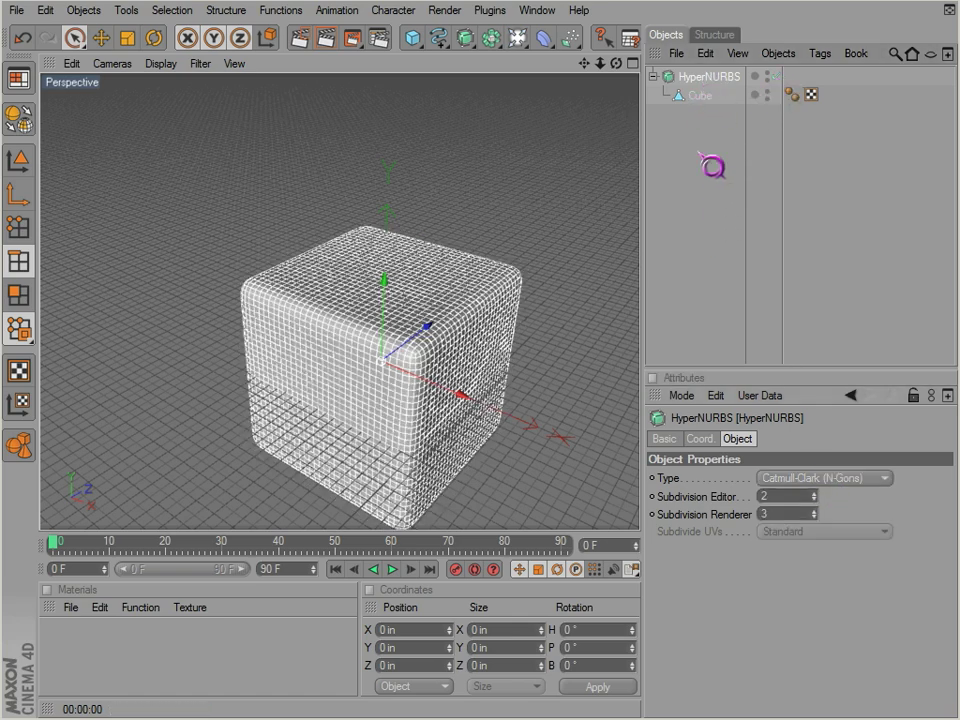
scroll(827, 479, "up", 2)
scroll(827, 479, "down", 2)
scroll(827, 479, "up", 2)
scroll(827, 479, "down", 2)
scroll(828, 480, "down", 1)
Try the Linear (R7) and Catmull-Clark (N-Gons) types on the HyperNURBS, and settle on Catmull-Clark
left_click(827, 480)
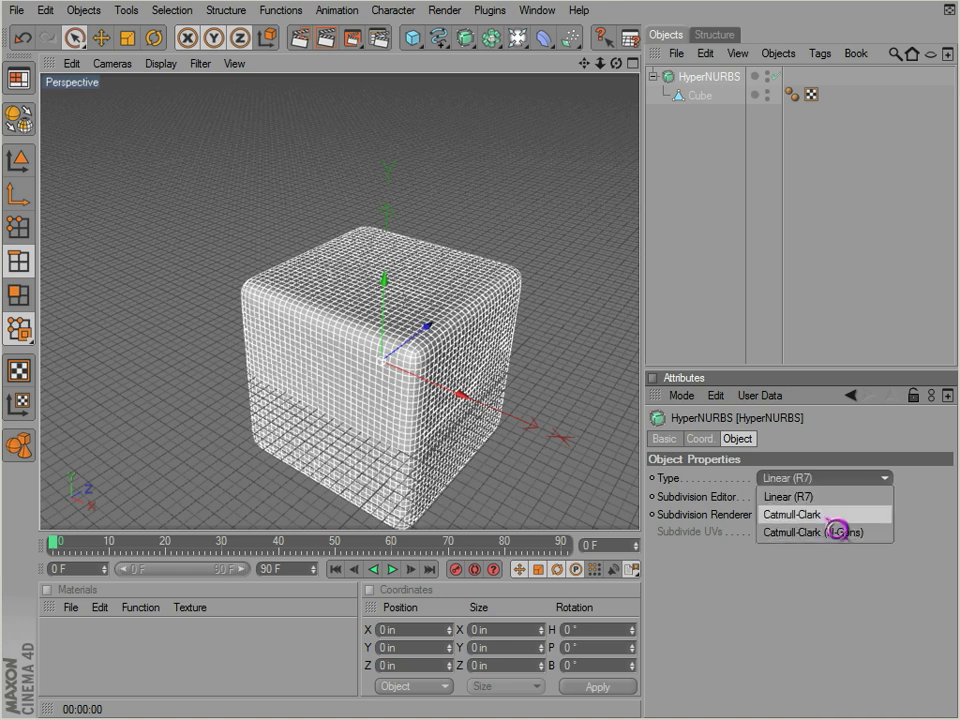
left_click(827, 514)
left_click(826, 480)
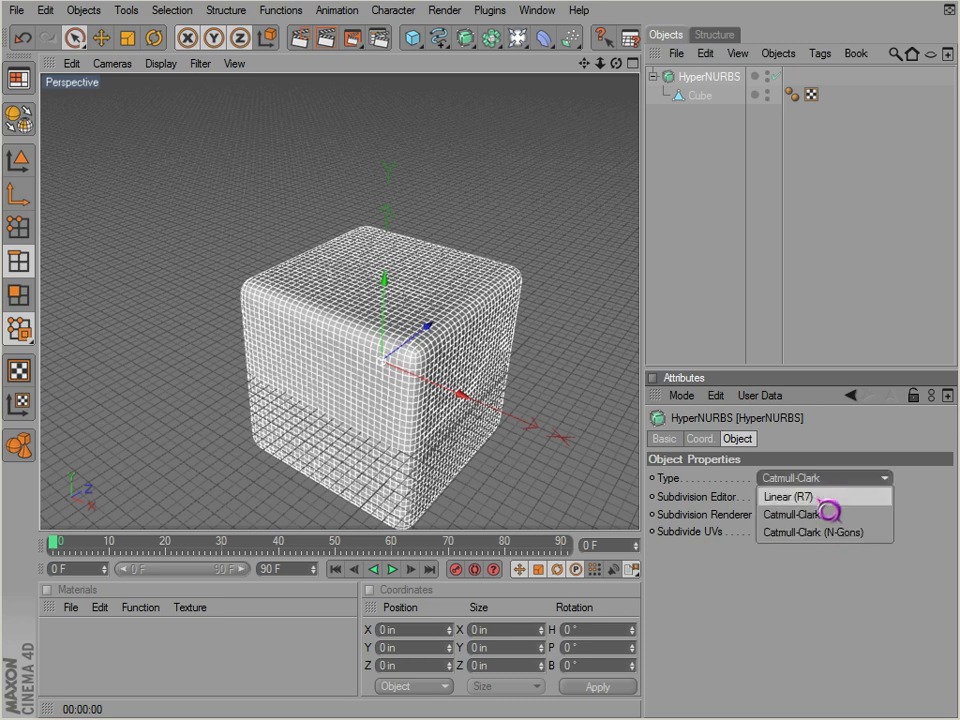
left_click(835, 496)
left_click(840, 480)
left_click(836, 531)
left_click(835, 482)
left_click(818, 516)
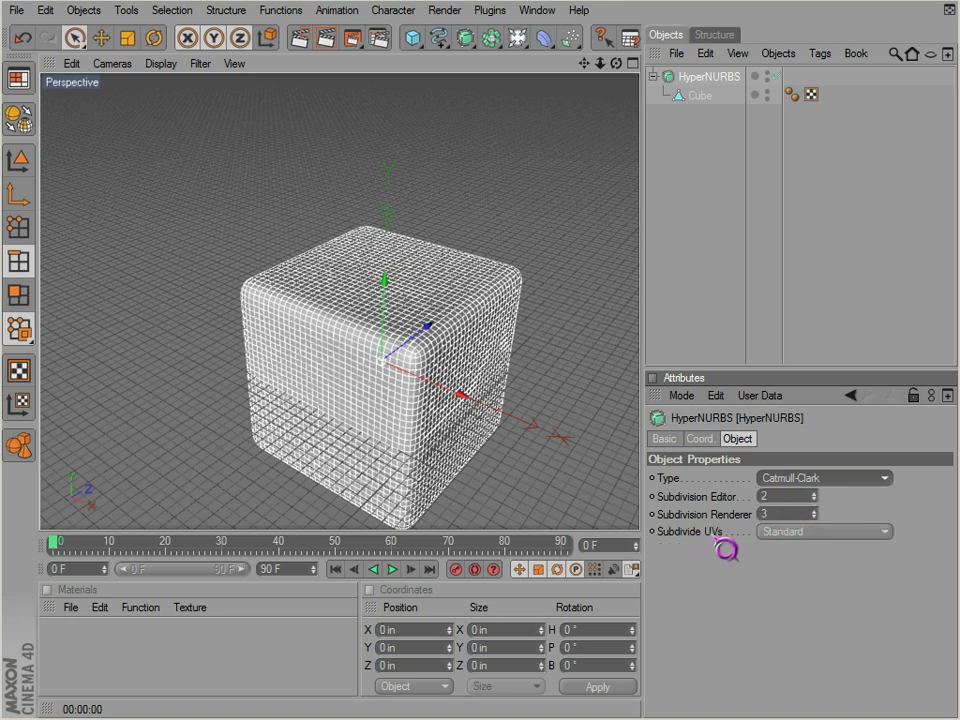
Set the HyperNURBS object's Subdivide UVs option to Edge
left_click(806, 533)
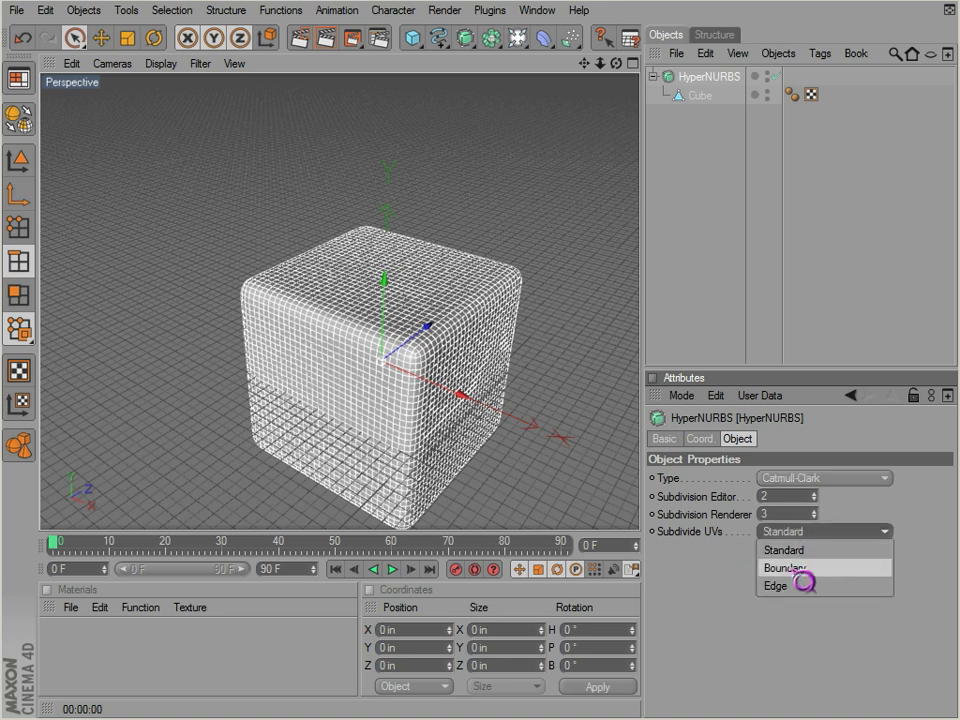
left_click(792, 568)
left_click(797, 537)
left_click(786, 552)
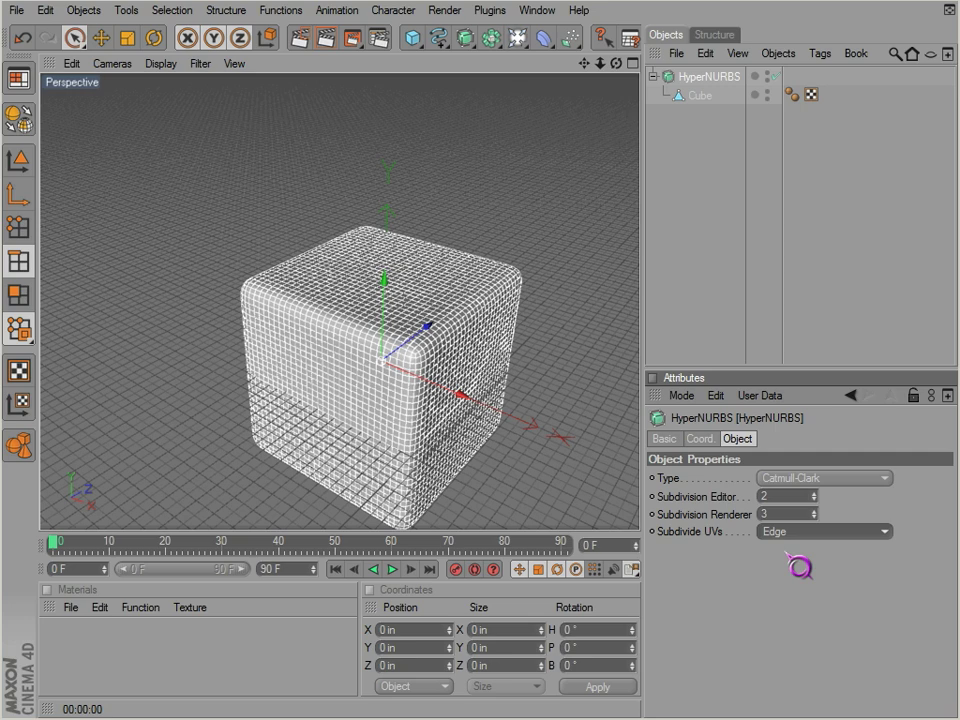
left_click(716, 204)
Delete the HyperNURBS with its cube, and place a new Platonic object inside a new HyperNURBS
left_click(708, 77)
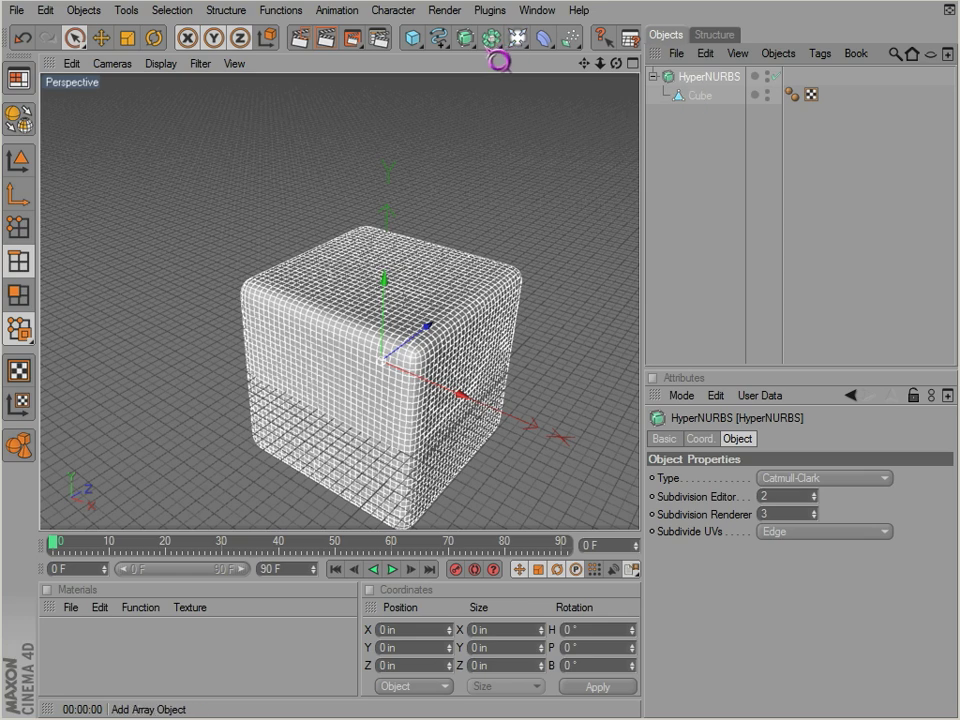
key("Delete")
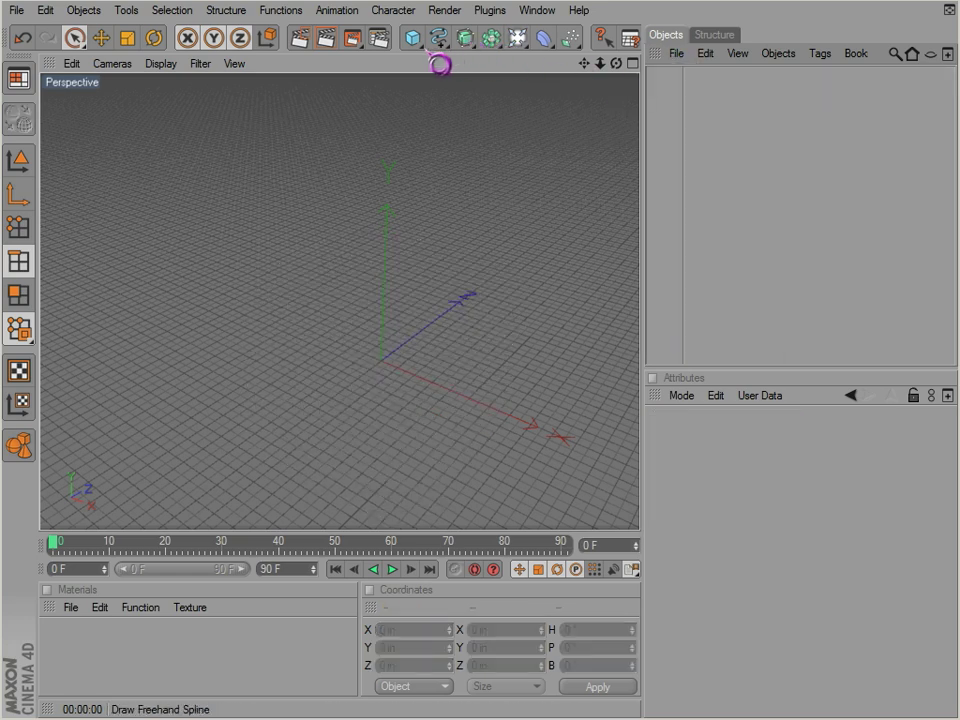
left_click(412, 38)
left_click(670, 145)
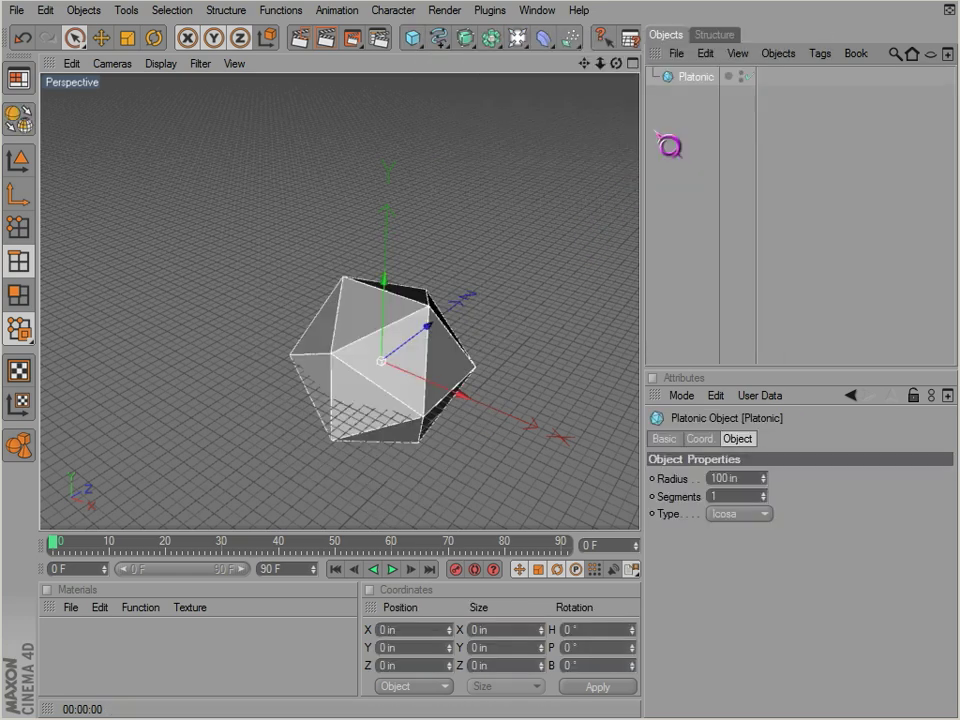
left_click(466, 40)
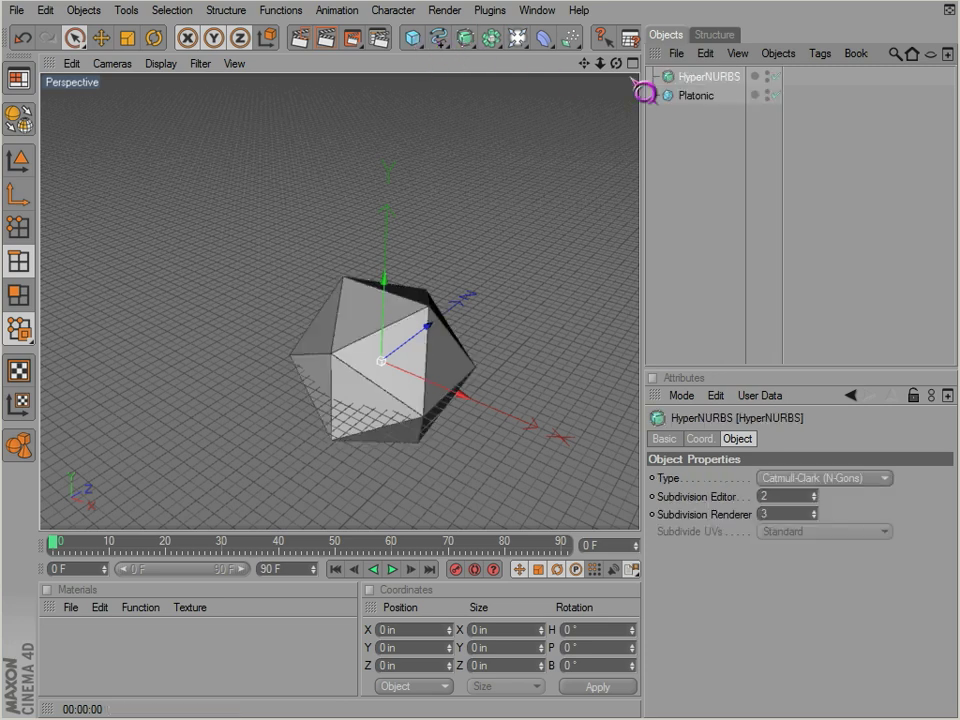
left_click_drag(660, 92, 681, 80)
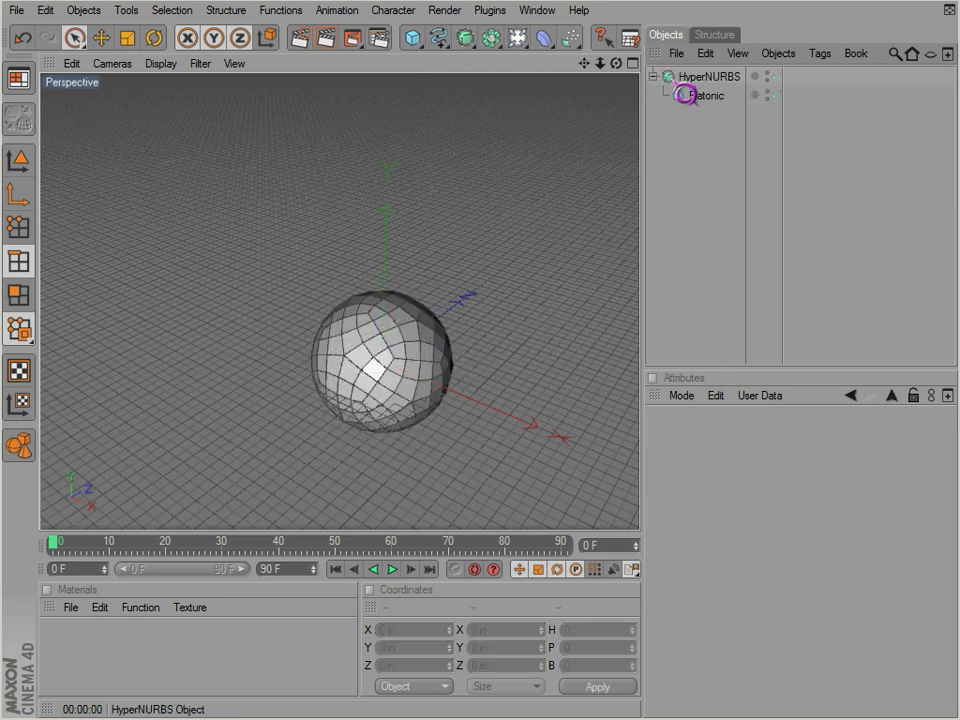
Examine the smoothed Platonic object and make it editable
left_click(706, 96)
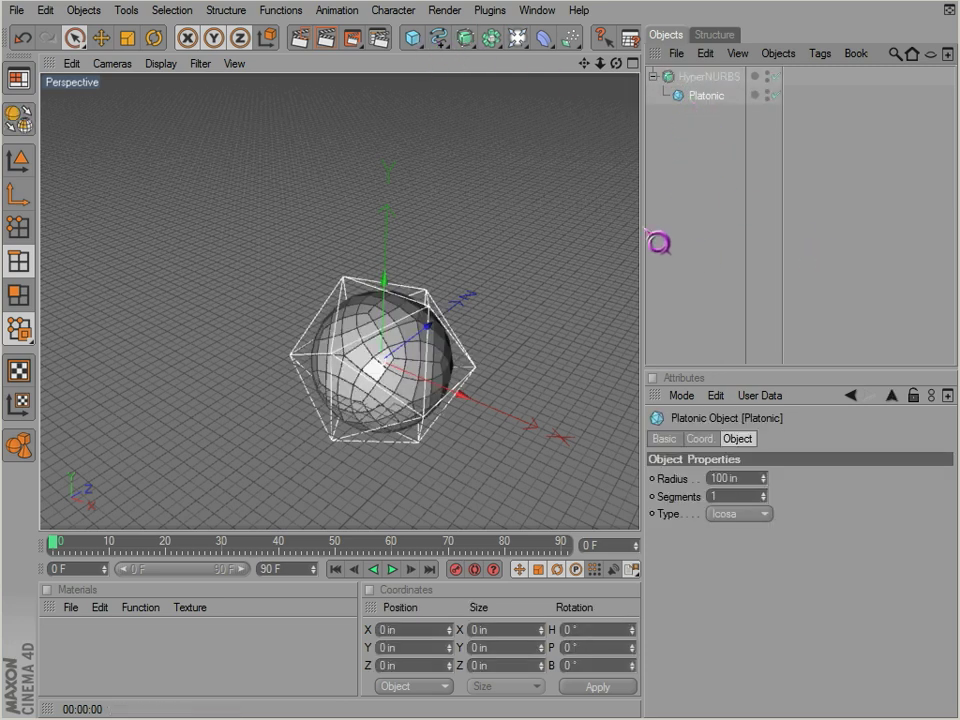
right_click_drag(457, 286, 377, 377, "alt")
left_click(700, 185)
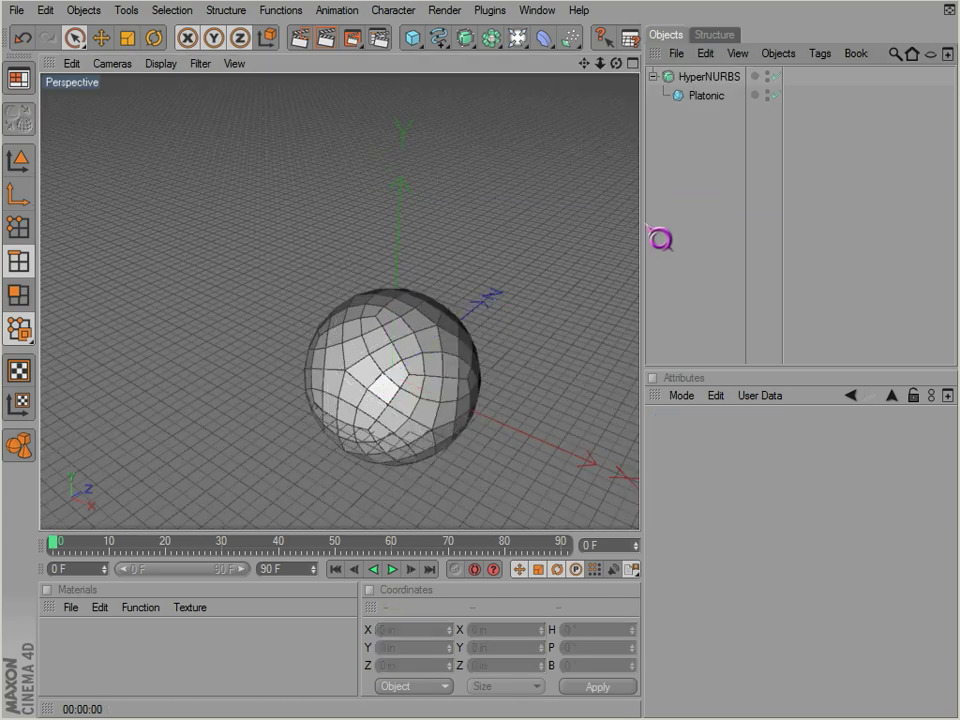
left_click_drag(571, 284, 421, 432, "alt")
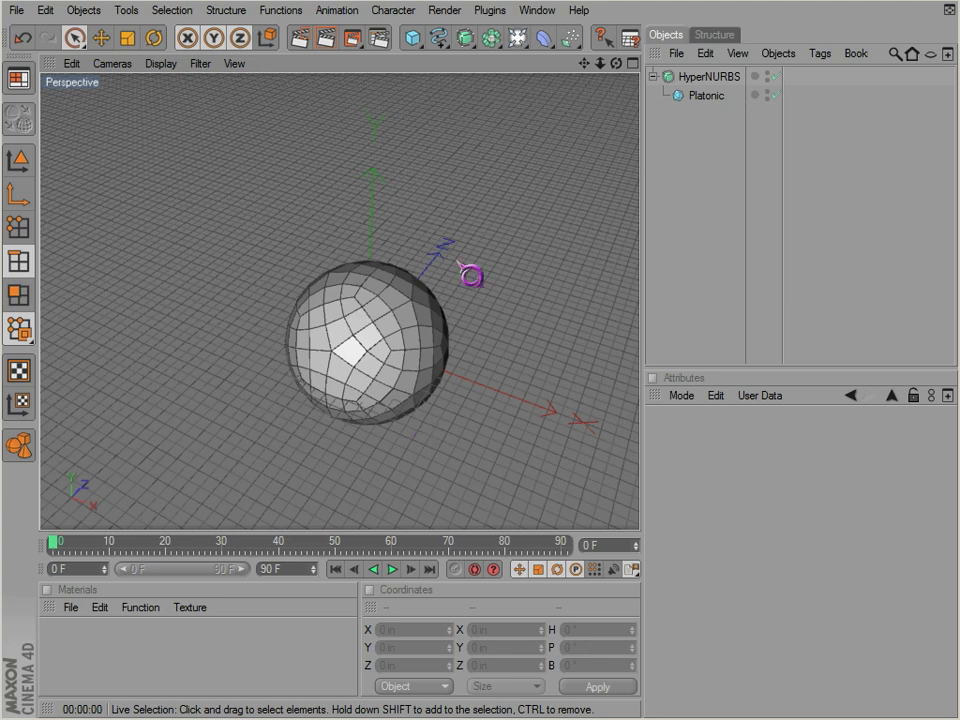
left_click(700, 96)
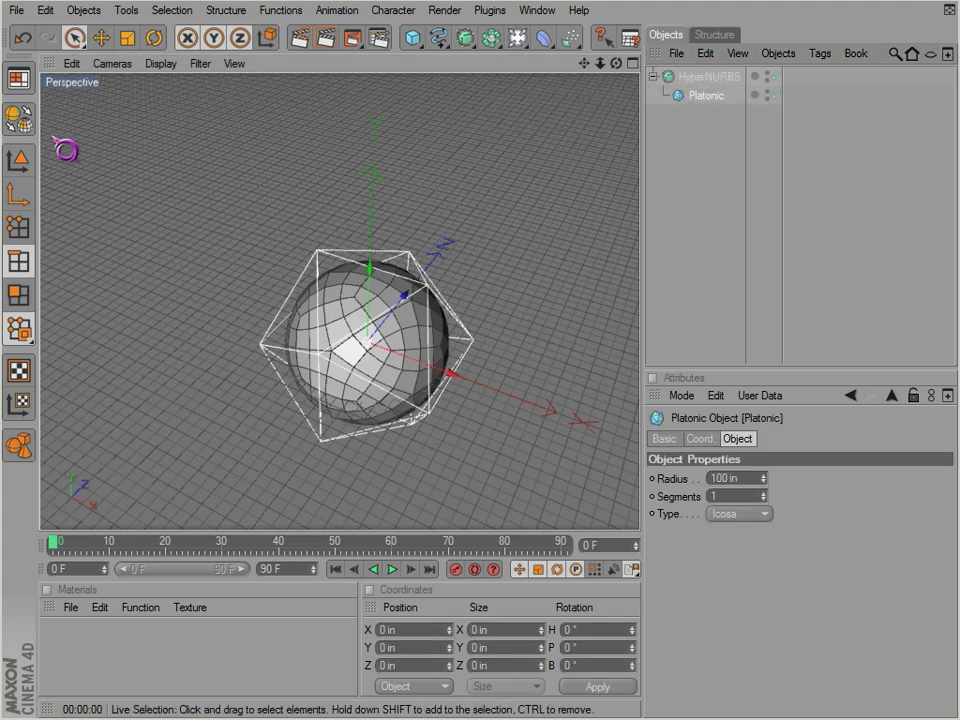
left_click(20, 110)
left_click(699, 154)
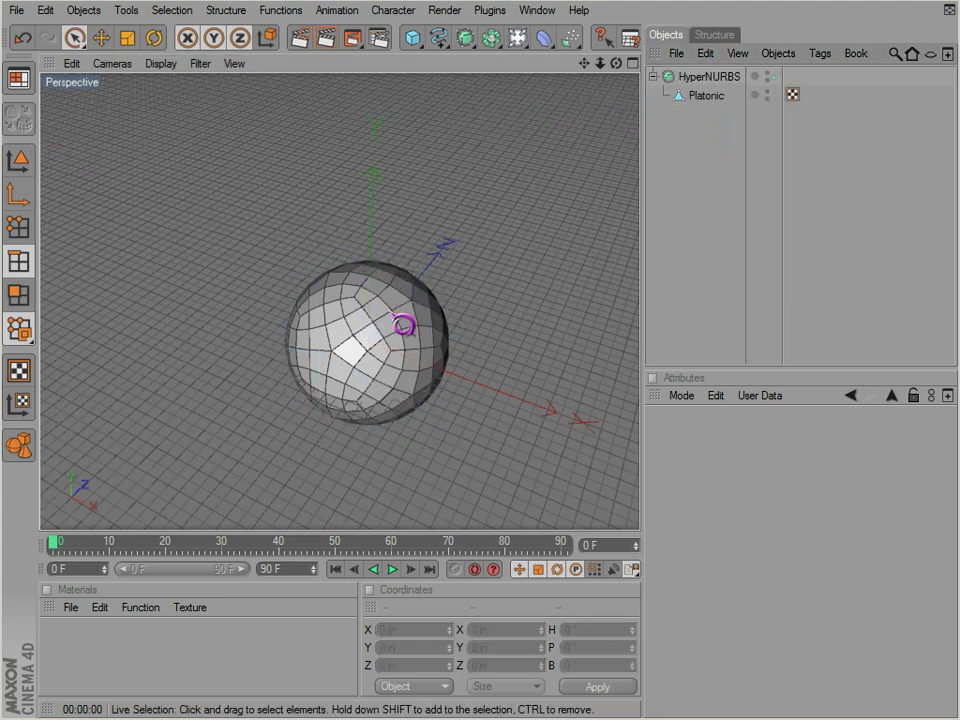
Add a Phong tag to the Platonic object and display the perspective view in Gouraud shading without lines
right_click(702, 100)
mouse_move(820, 113)
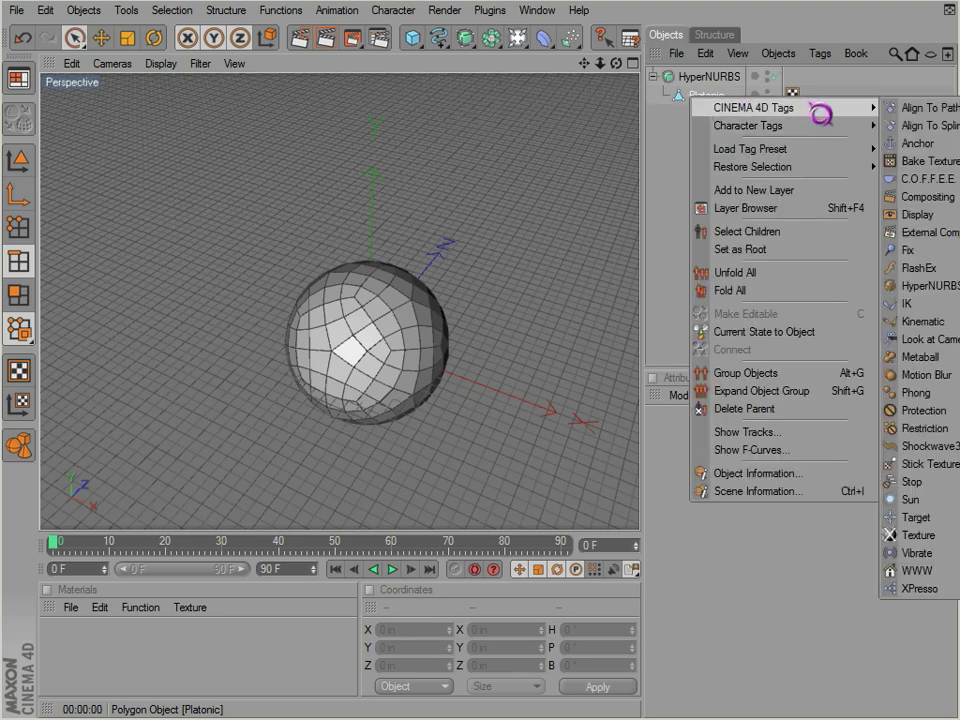
left_click(916, 392)
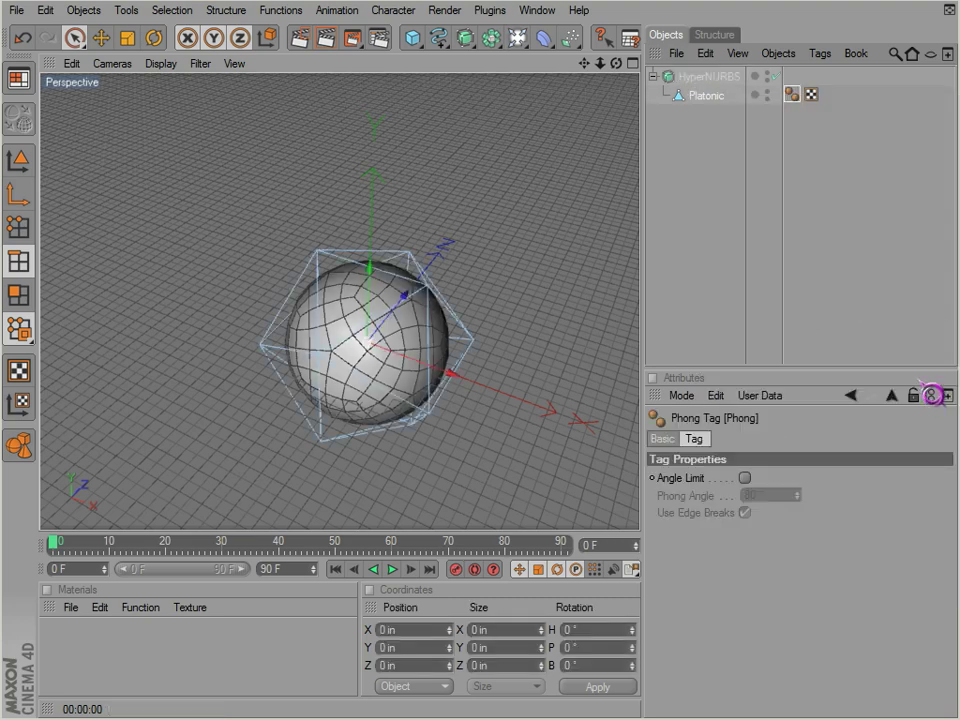
left_click(757, 235)
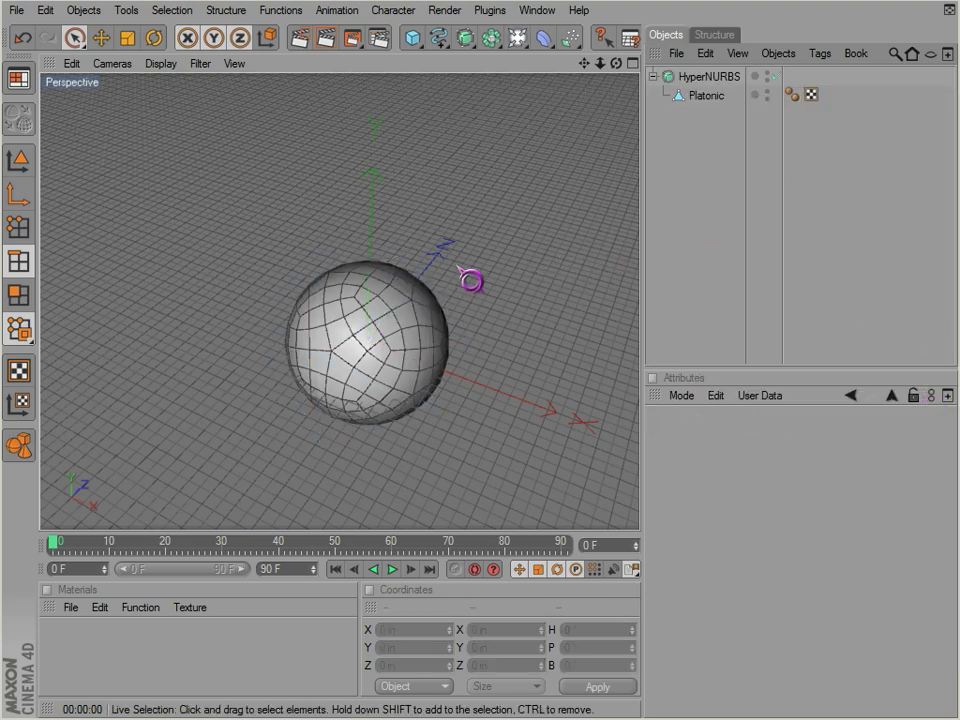
key("n")
key("a")
mouse_move(418, 360)
left_mouse_down("alt")
mouse_move(407, 364)
mouse_move(549, 455)
mouse_move(489, 313)
left_mouse_up("alt")
Delete the HyperNURBS object together with its Platonic child
left_click(706, 78)
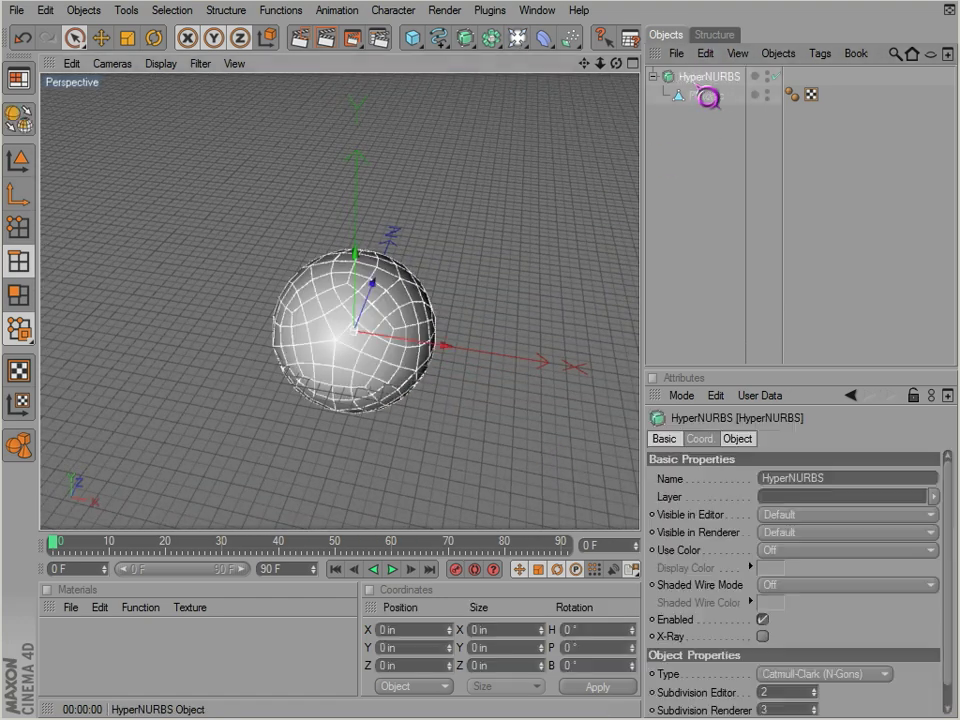
key("Delete")
left_click_drag(470, 40, 495, 173)
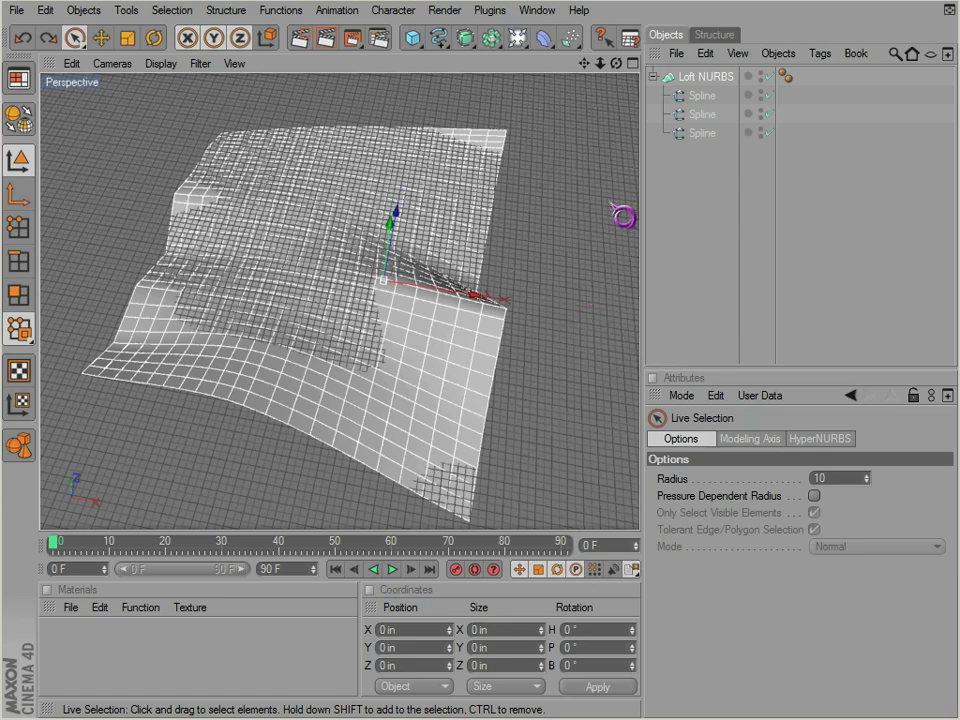
Set the Loft NURBS Mesh Subdivision U to 53, Mesh Subdivision V to 32 and Isoparm Subdivision U to 12
left_click(692, 77)
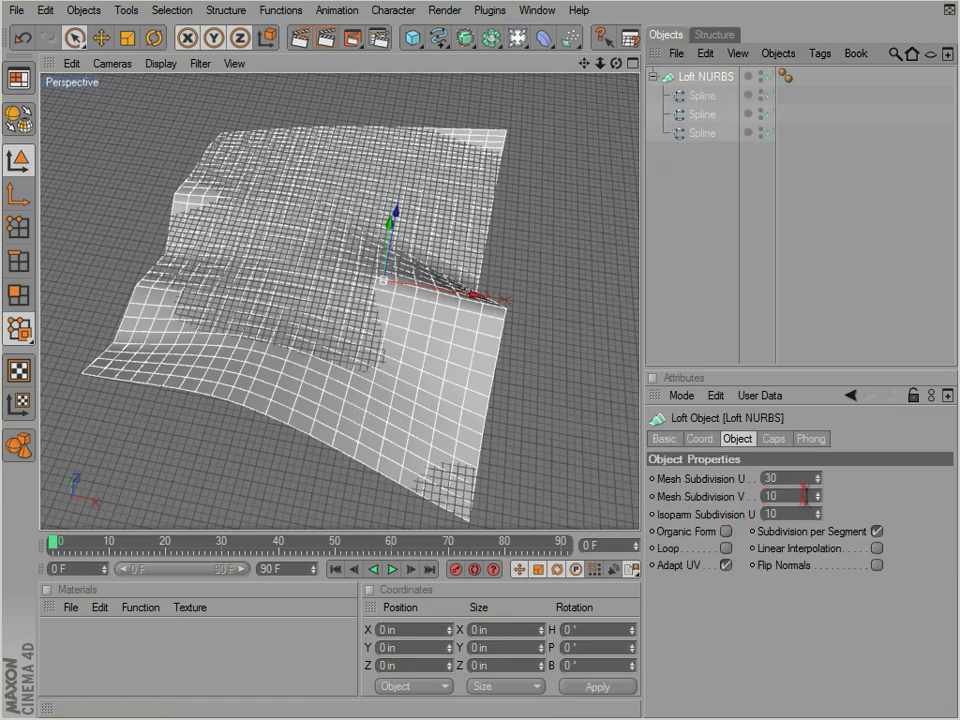
mouse_move(832, 512)
left_mouse_down()
mouse_move(813, 508)
mouse_move(820, 480)
mouse_move(821, 505)
left_mouse_up()
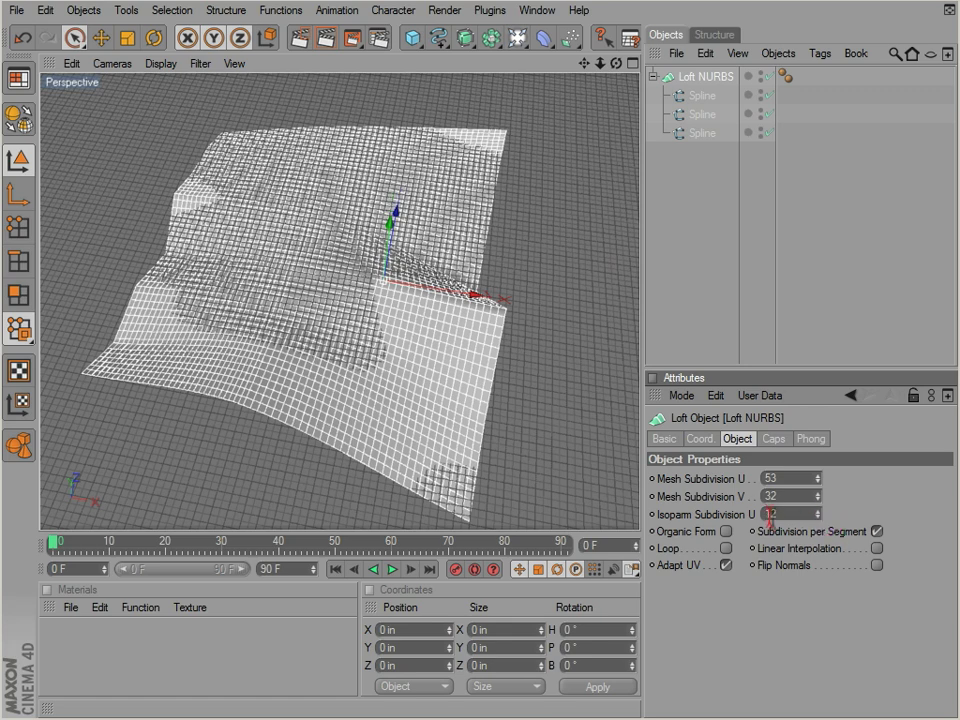
Try the Organic Form option on the Loft NURBS, and turn it off again
left_click(727, 532)
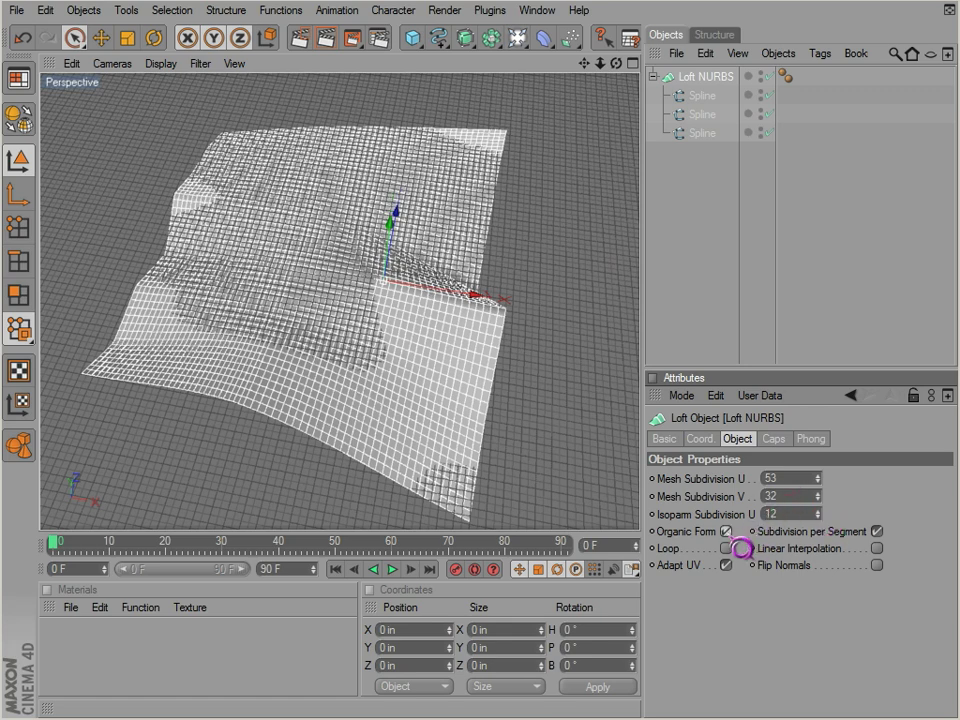
left_click(727, 532)
left_click_drag(455, 425, 551, 454, "alt")
left_click(725, 533)
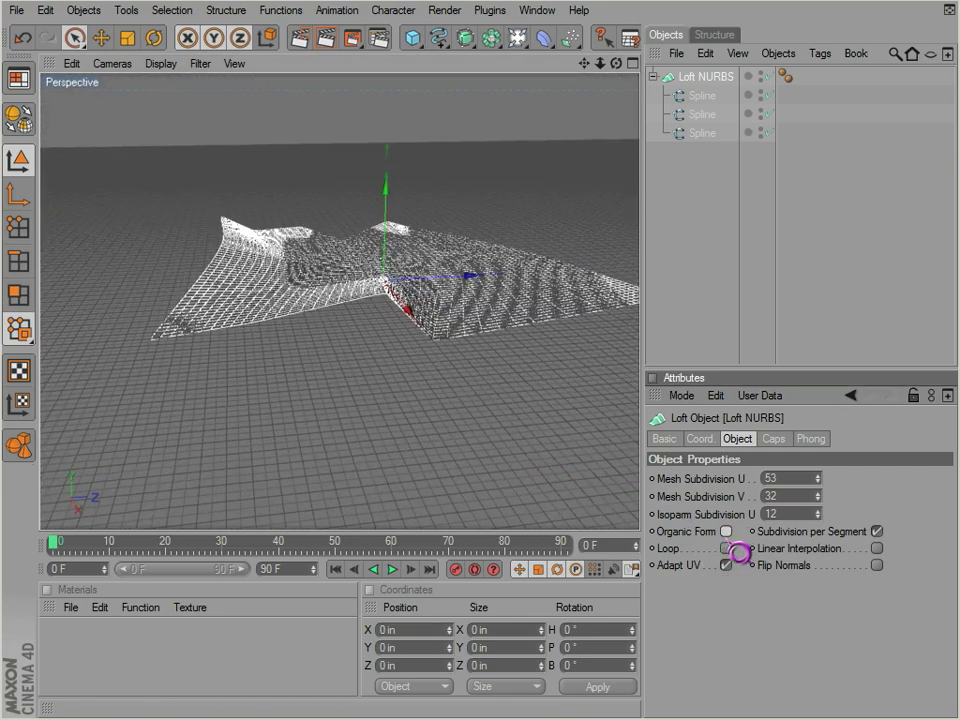
Turn on the Loop option of the Loft NURBS and view the lofted surface from another angle
left_click(725, 548)
left_click_drag(481, 418, 528, 438, "alt")
key("ctrl+z")
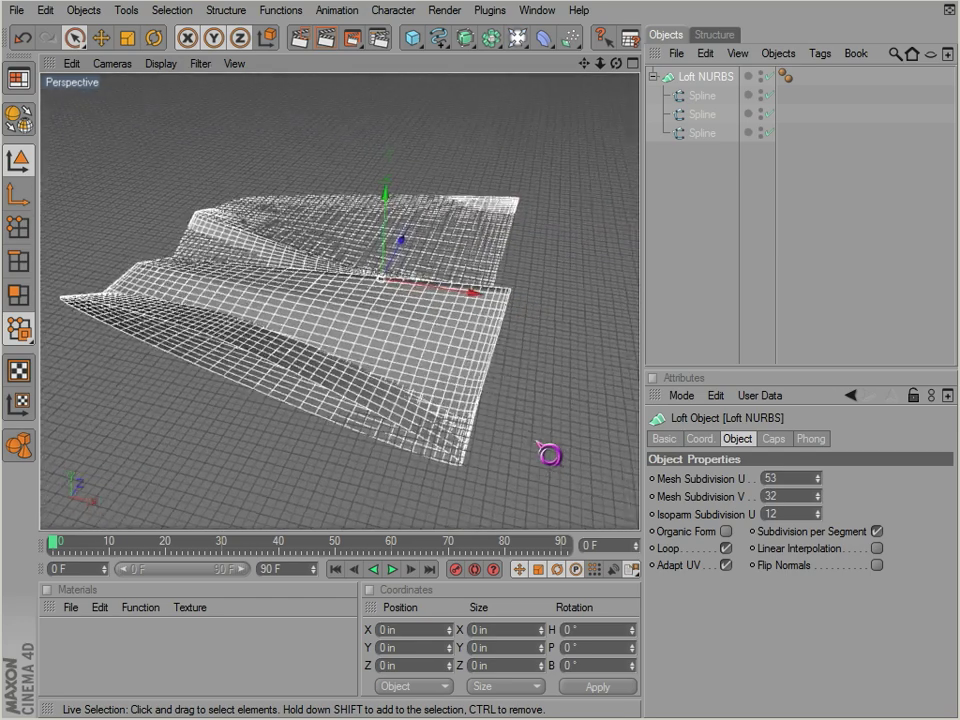
Raise the middle spline of the Loft NURBS along the Y axis to about 465 in
left_click(704, 116)
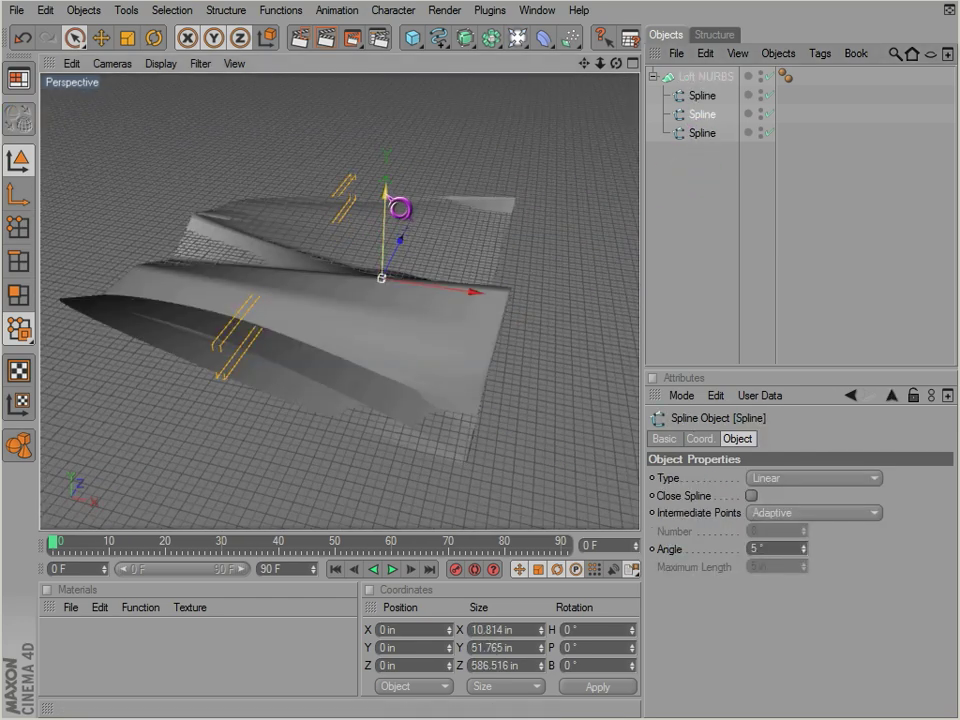
mouse_move(389, 198)
left_mouse_down()
mouse_move(539, 440)
mouse_move(389, 196)
left_mouse_up()
left_click_drag(323, 308, 426, 156, "alt")
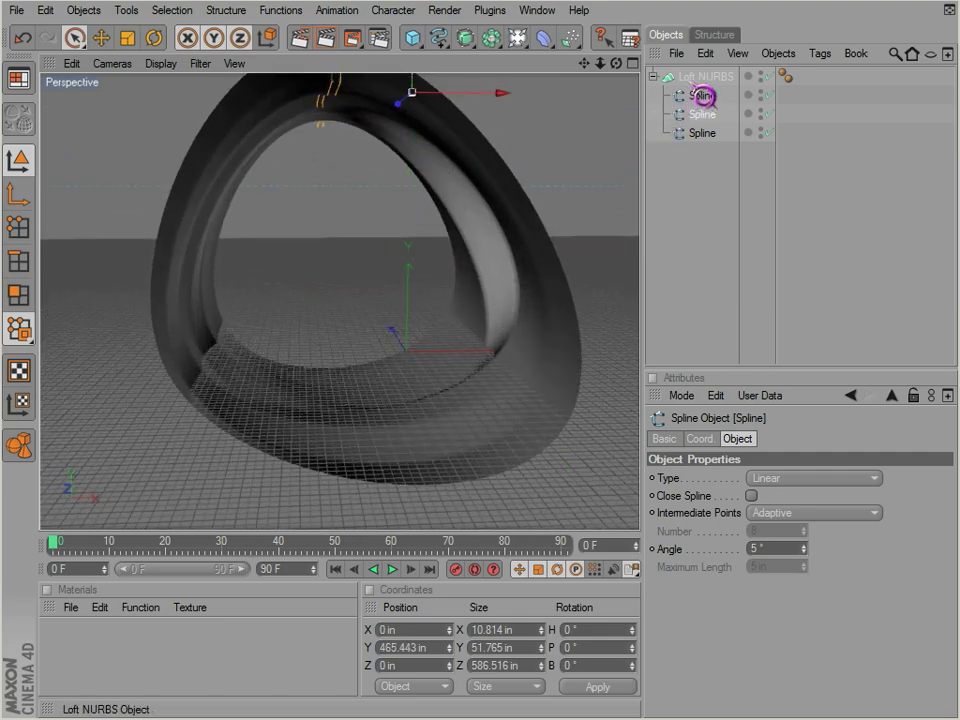
Try the Linear Interpolation option on the looped Loft NURBS, and turn it off again
left_click(705, 77)
left_click_drag(508, 249, 600, 470, "alt")
left_click(877, 565)
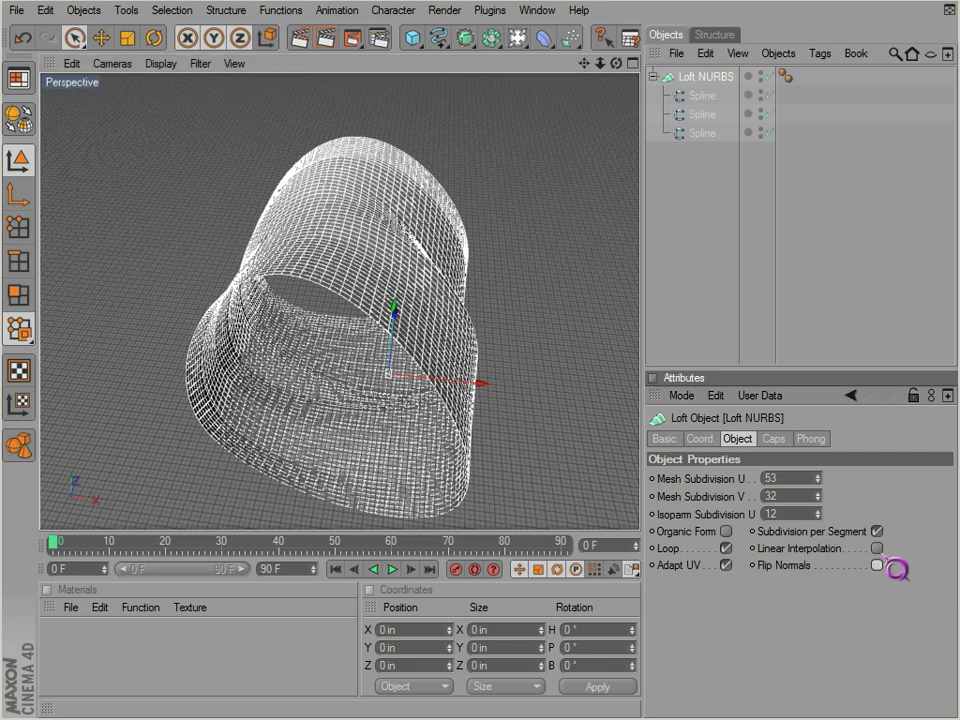
left_click(877, 548)
left_click(877, 548)
left_click(877, 548)
left_click_drag(471, 242, 348, 209, "alt")
left_click_drag(528, 328, 415, 344, "alt")
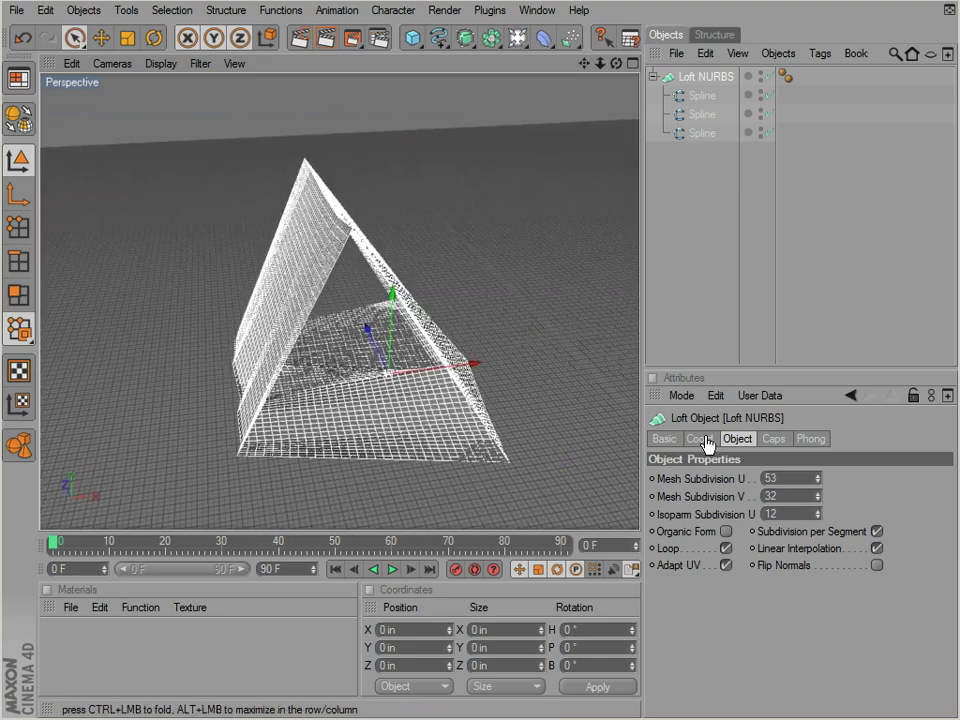
left_click(877, 548)
Turn on the Organic Form option for the looped Loft NURBS, with Adapt UV enabled
left_click(728, 565)
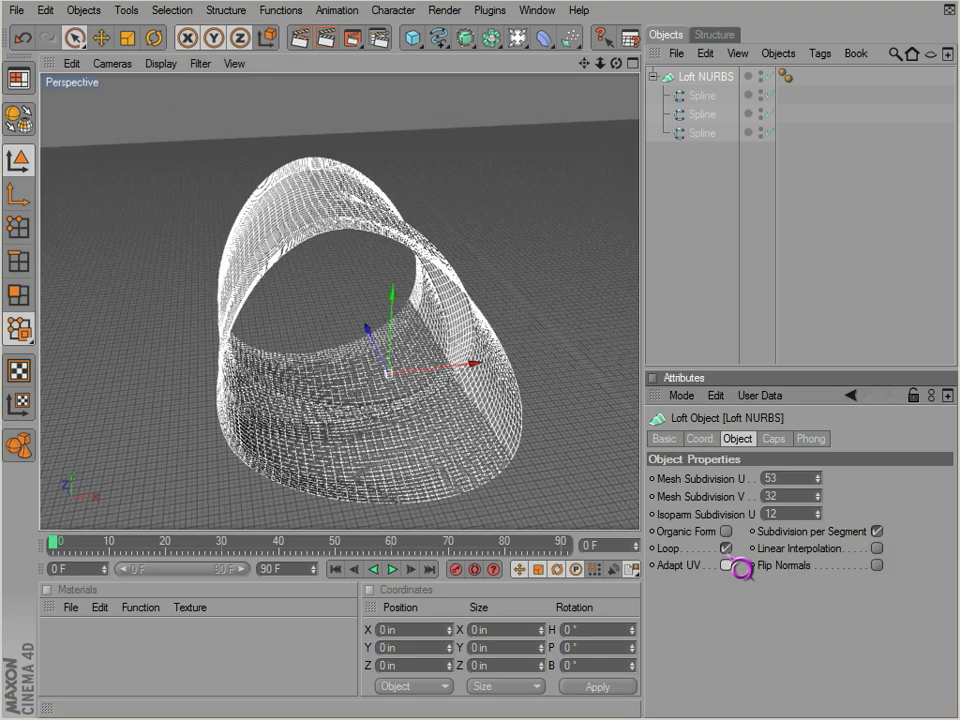
left_click(726, 531)
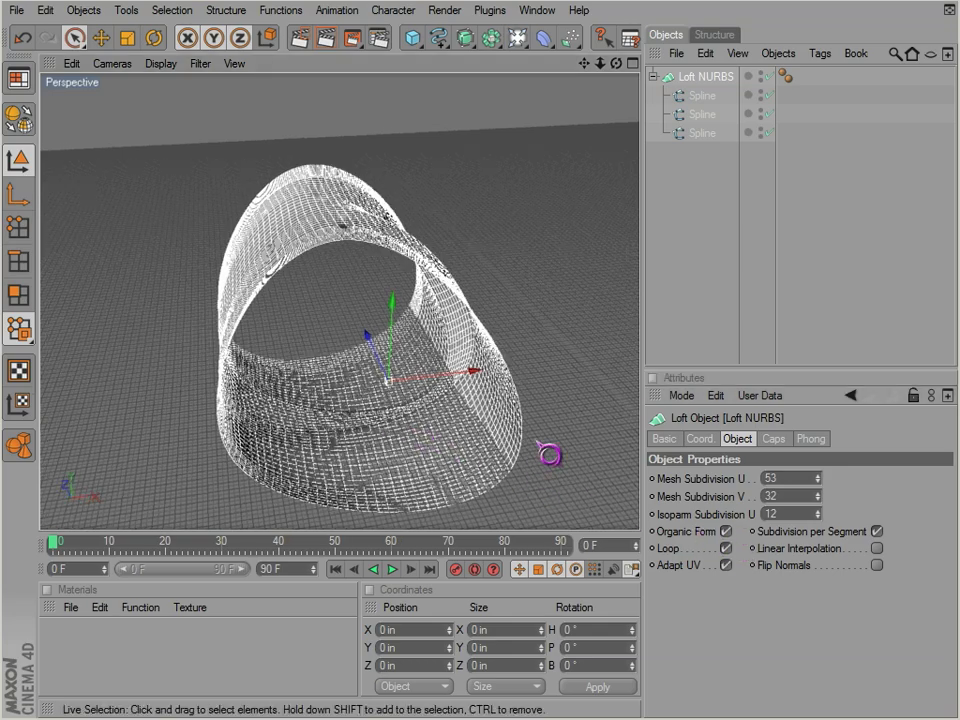